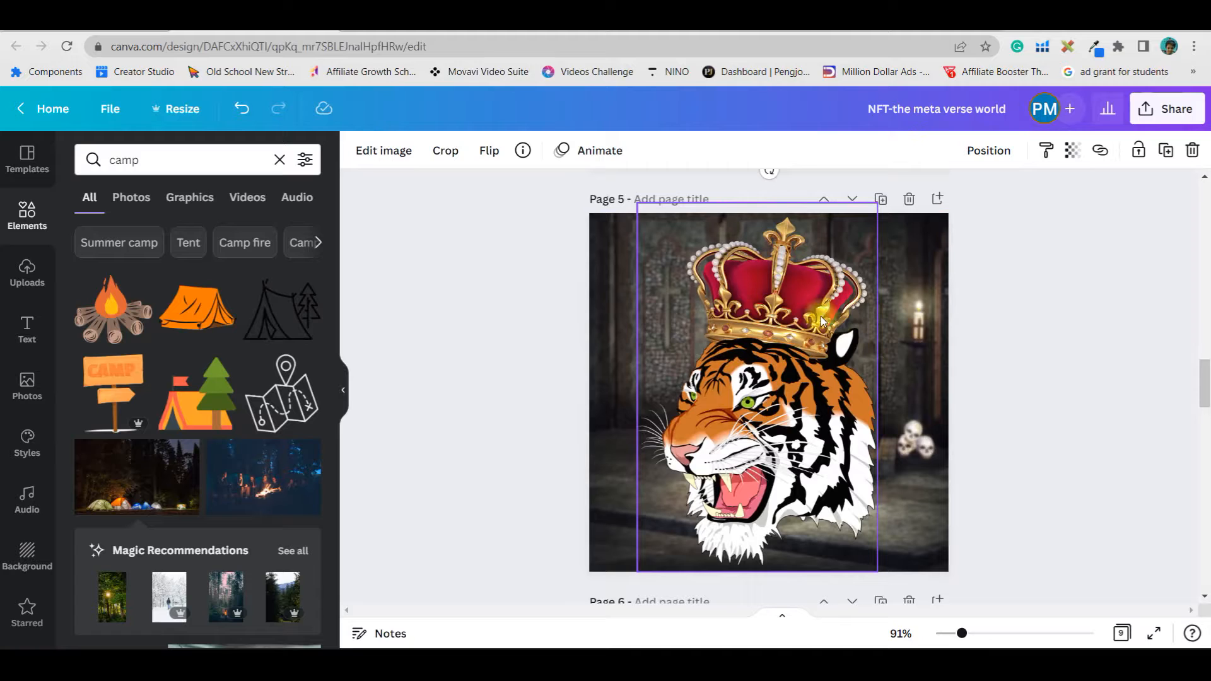
# Scroll through the pages of the existing NFT design to review the tiger artwork versions
pyautogui.scroll(-5, 852, 378)
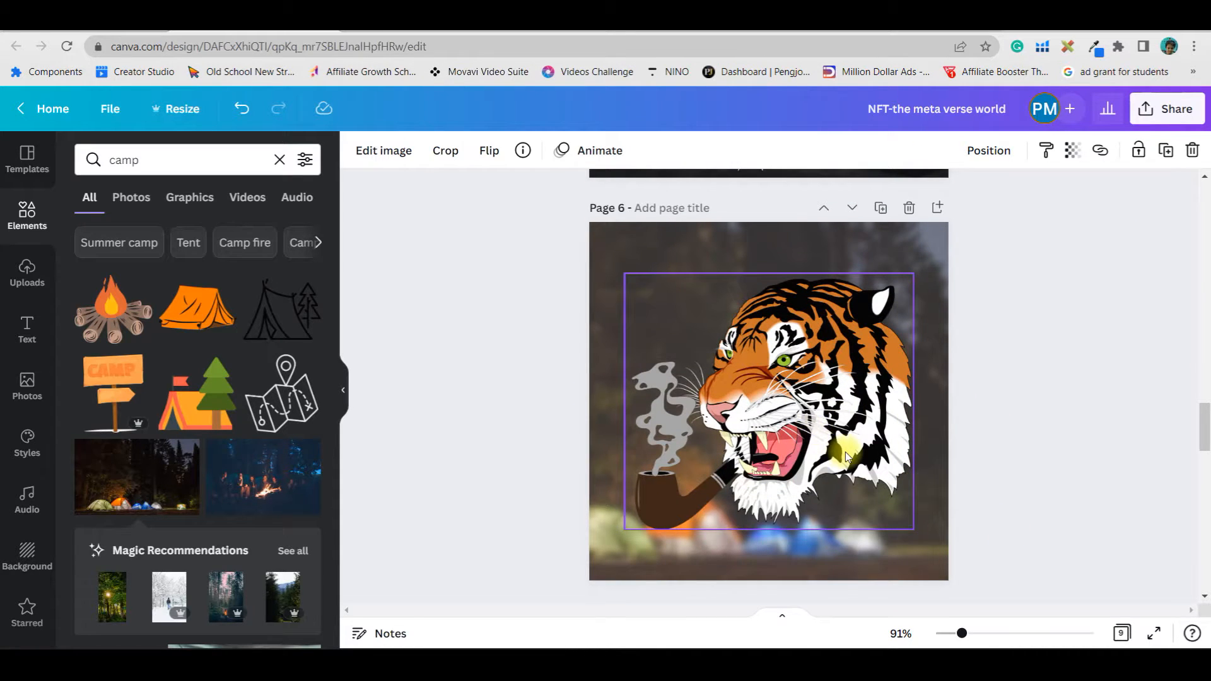
pyautogui.scroll(-3, 845, 452)
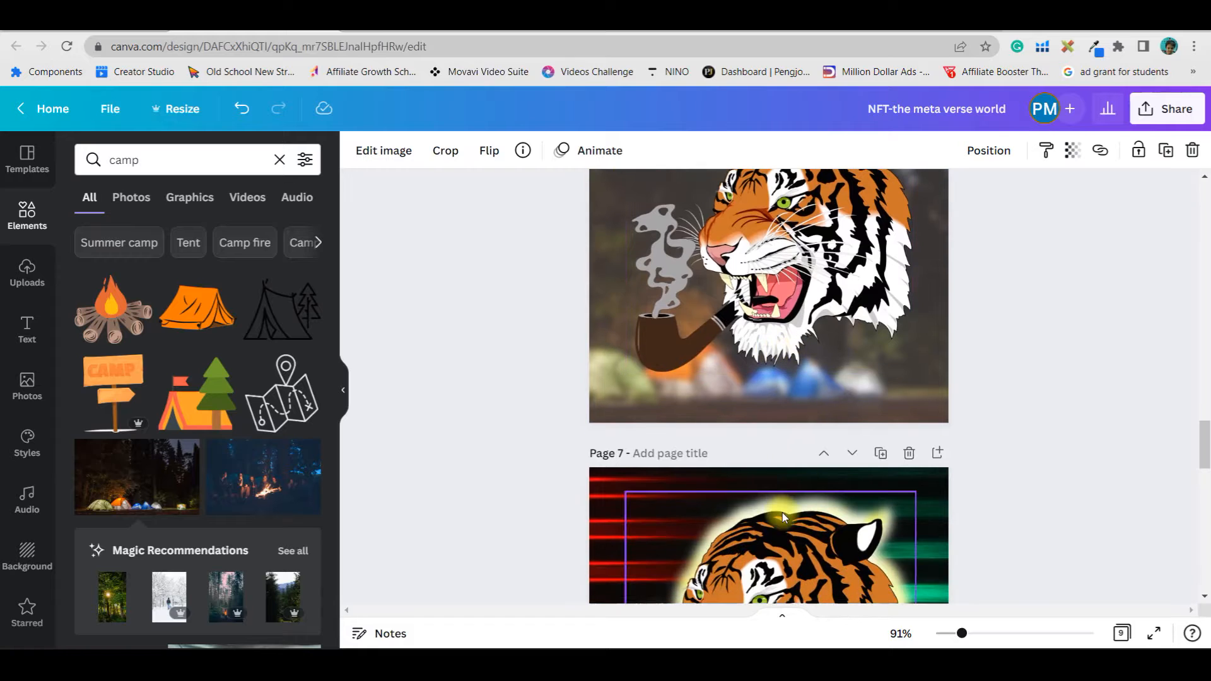
pyautogui.scroll(-4, 782, 512)
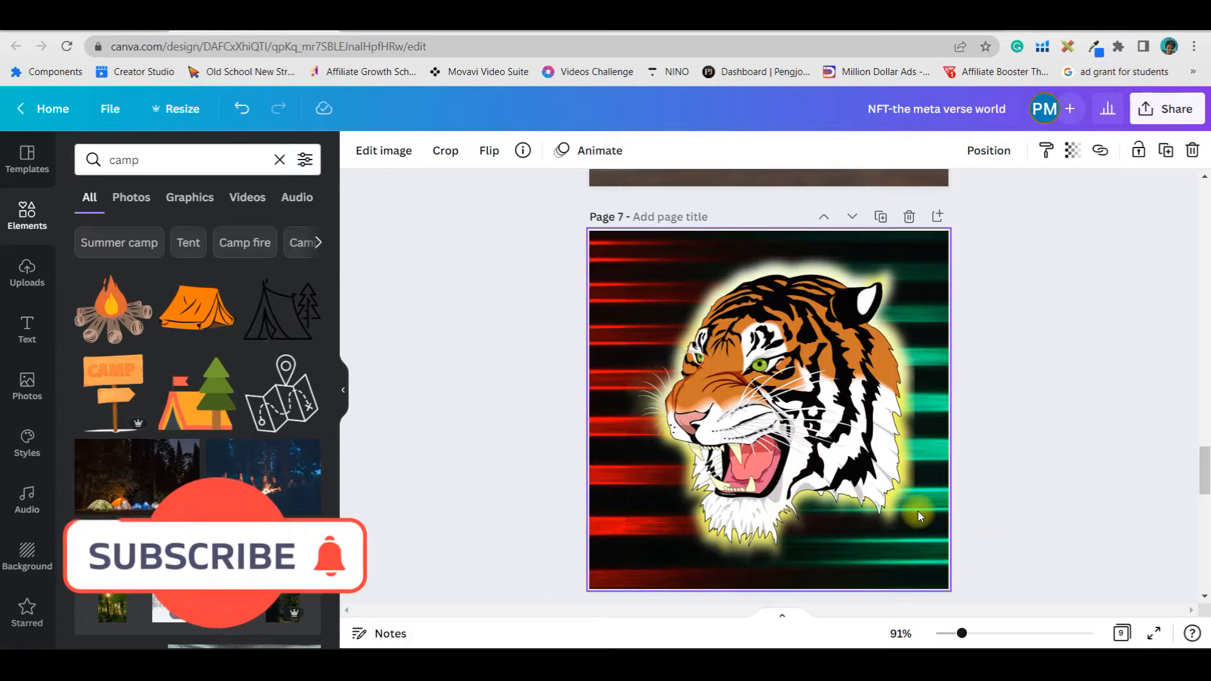
pyautogui.scroll(-8, 873, 529)
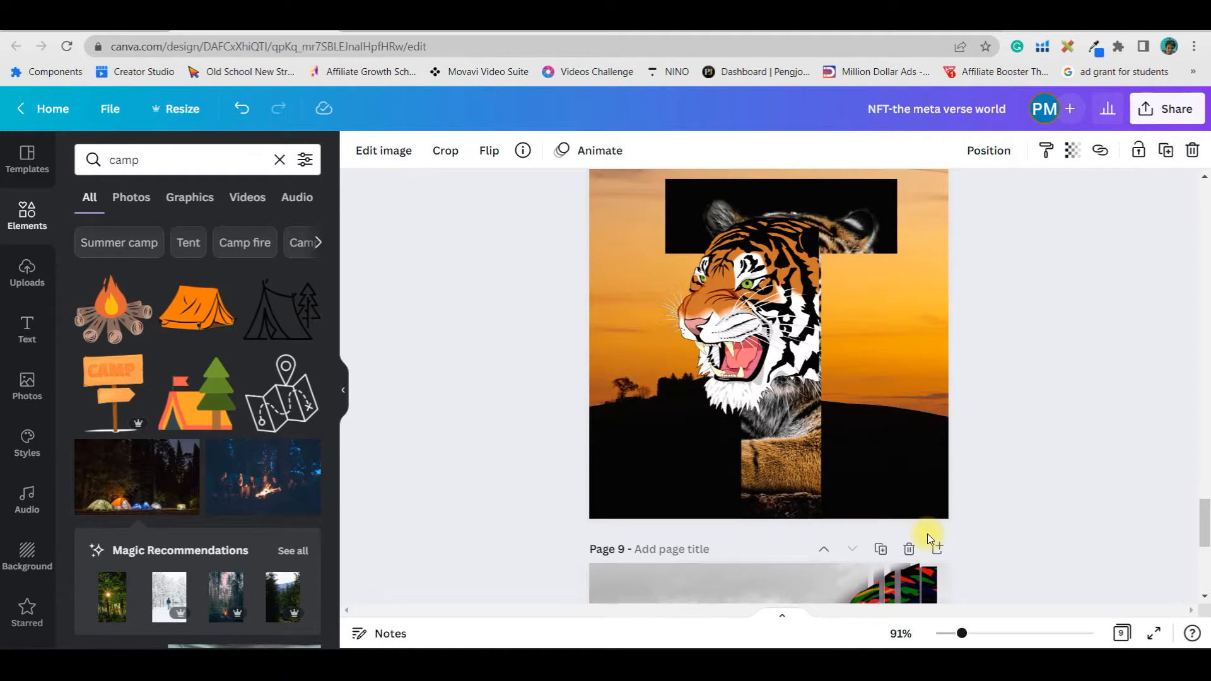
pyautogui.scroll(15, 1021, 530)
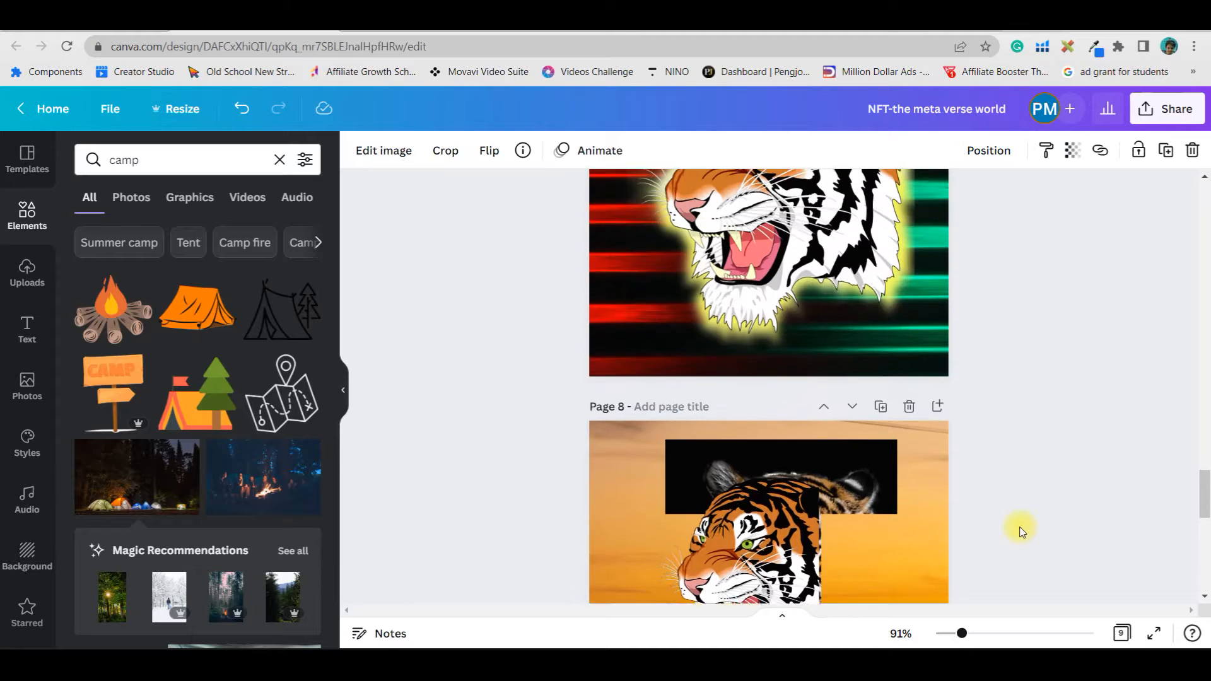
pyautogui.scroll(10, 1021, 532)
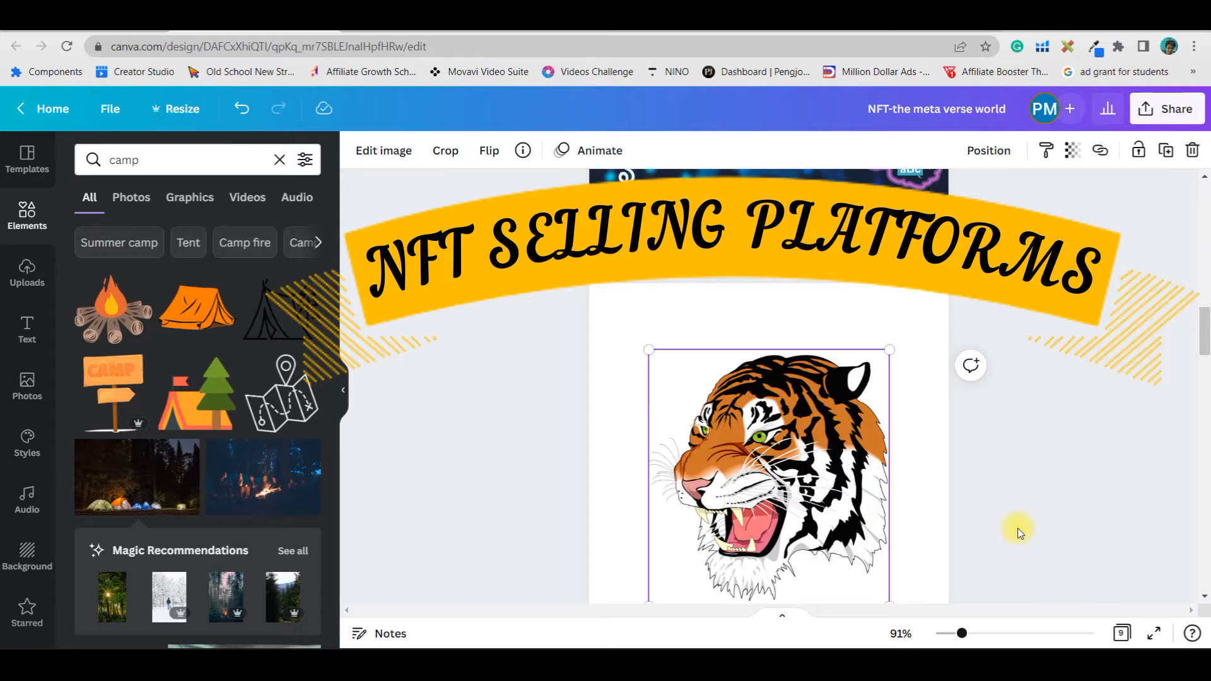
pyautogui.scroll(-3, 1020, 533)
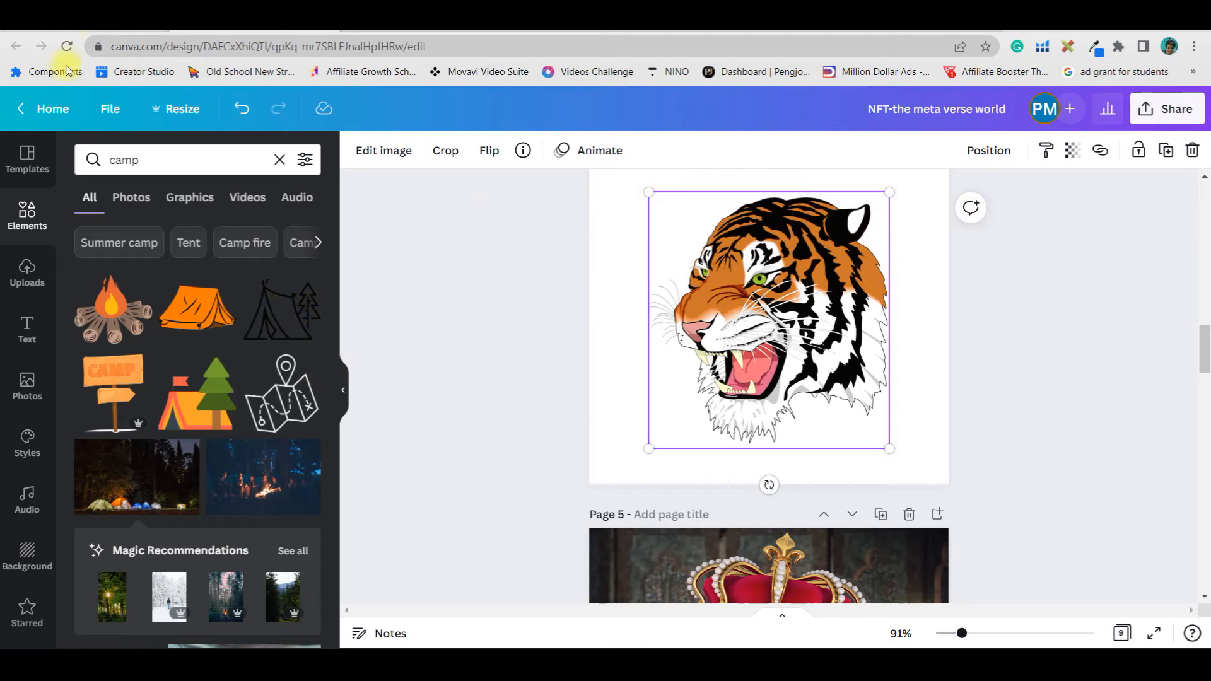
# Return to the home page and search the templates for logo
pyautogui.click(52, 111)
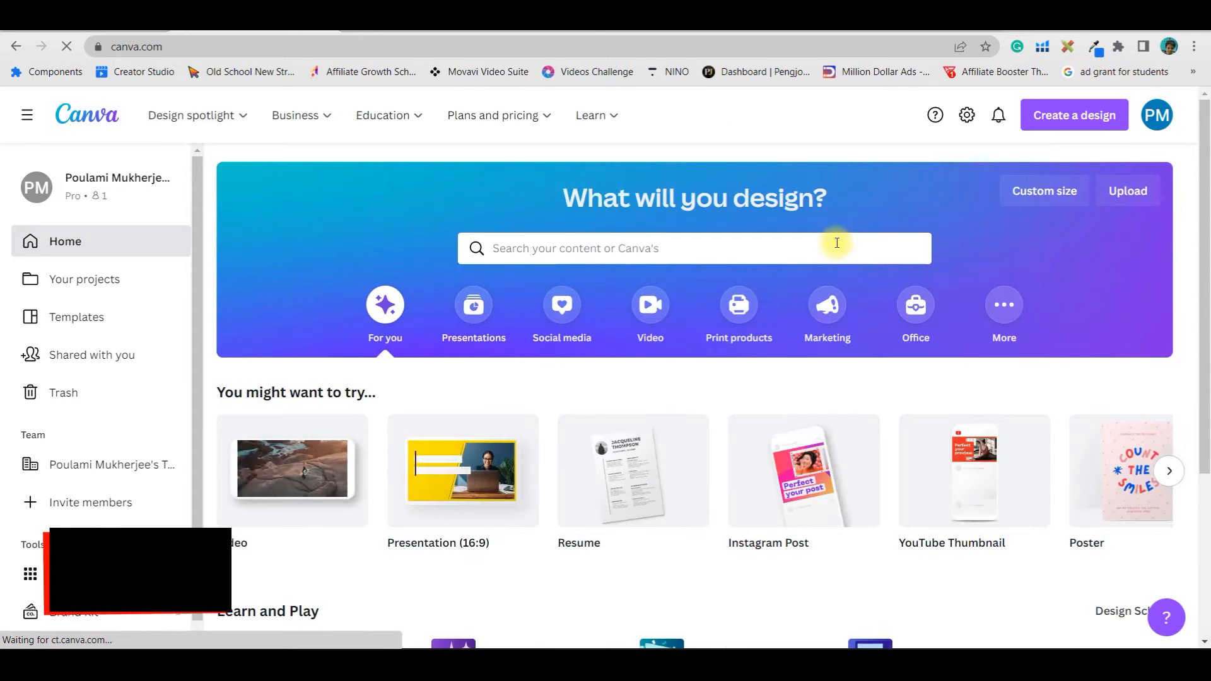
pyautogui.click(694, 241)
pyautogui.write('logo')
pyautogui.press('Return')
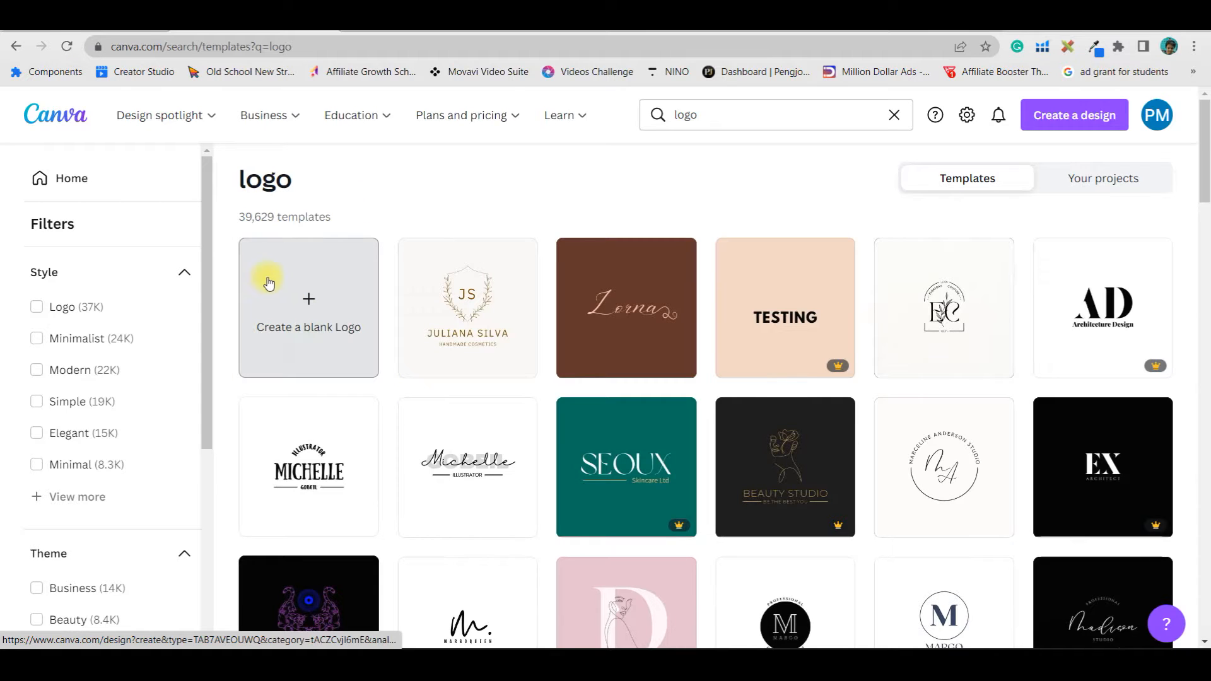
# Create a new Instagram Post design at 1080 × 1080 px
pyautogui.click(1074, 118)
pyautogui.click(974, 151)
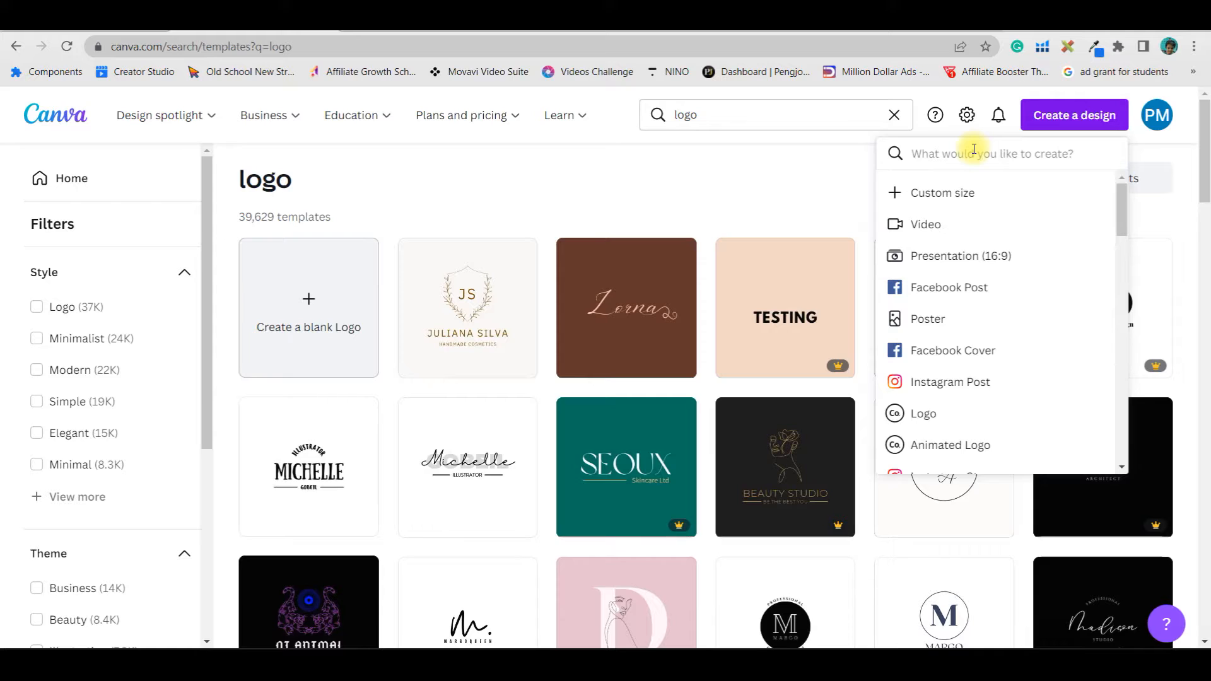
pyautogui.write('lnstagram post')
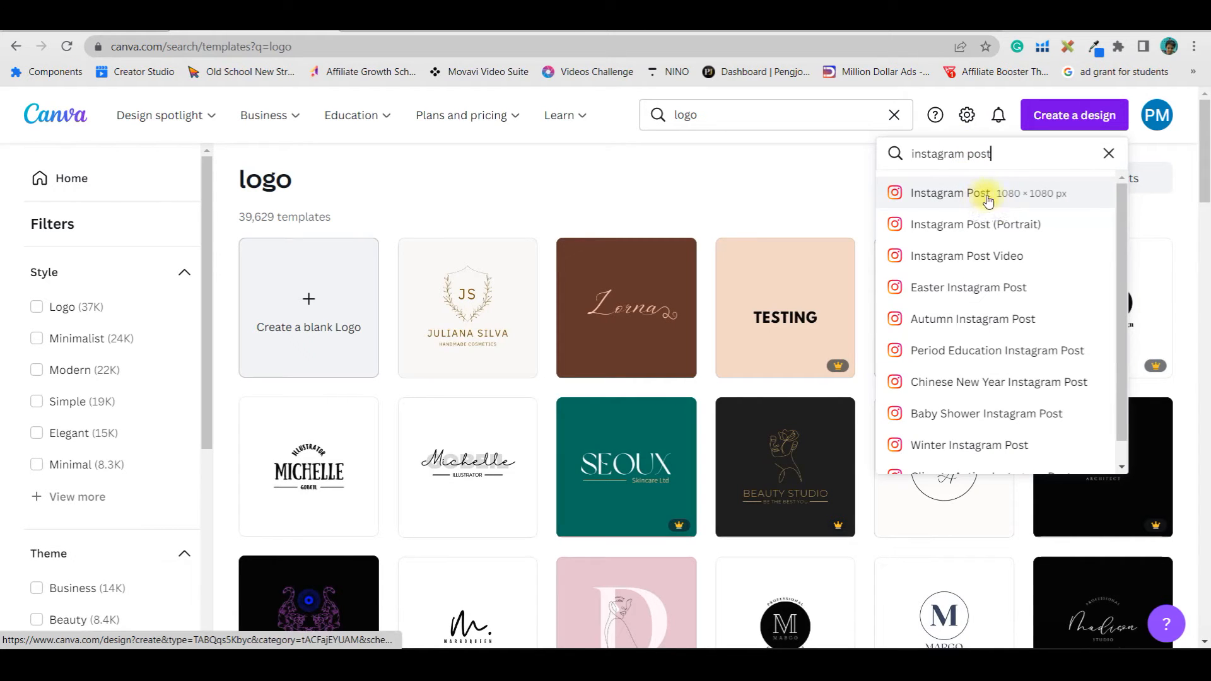
pyautogui.click(1053, 196)
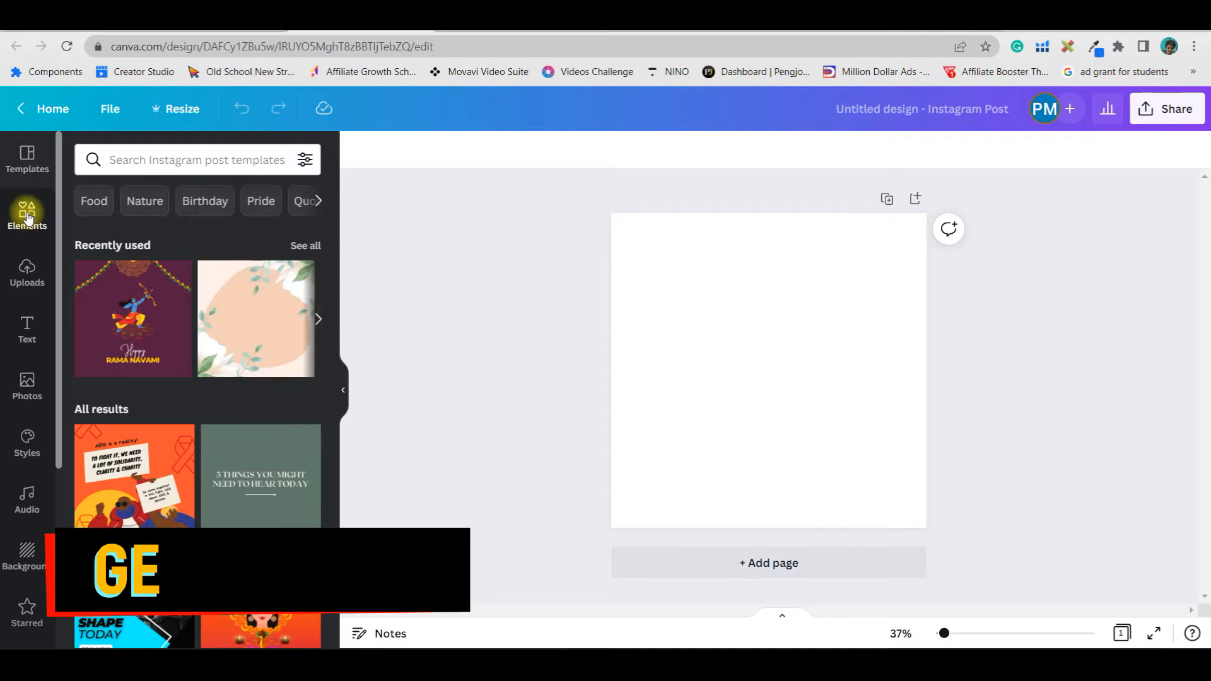
# Search the Elements library for tiger graphics
pyautogui.click(26, 215)
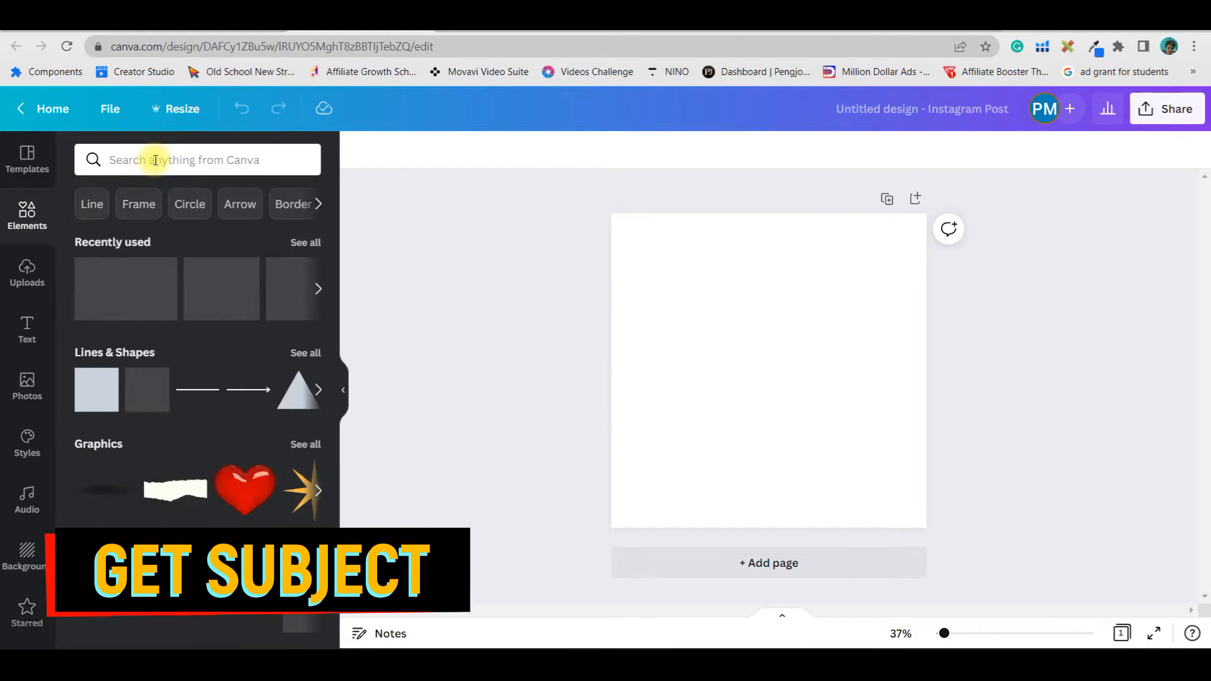
pyautogui.click(156, 161)
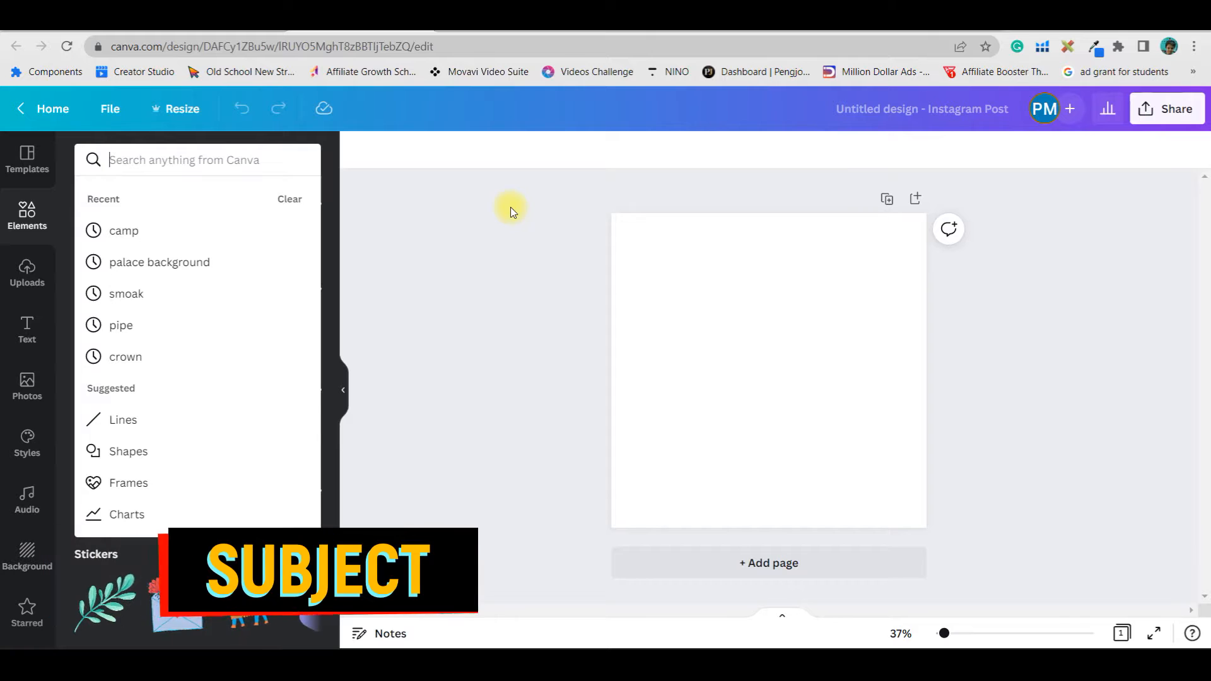
pyautogui.write('t')
pyautogui.click(158, 234)
pyautogui.click(235, 162)
pyautogui.press('BackSpace')
pyautogui.press('BackSpace')
pyautogui.press('BackSpace')
pyautogui.press('BackSpace')
pyautogui.press('BackSpace')
pyautogui.press('BackSpace')
pyautogui.press('BackSpace')
pyautogui.press('BackSpace')
pyautogui.press('BackSpace')
pyautogui.press('BackSpace')
pyautogui.press('BackSpace')
pyautogui.press('BackSpace')
pyautogui.press('BackSpace')
pyautogui.press('Return')
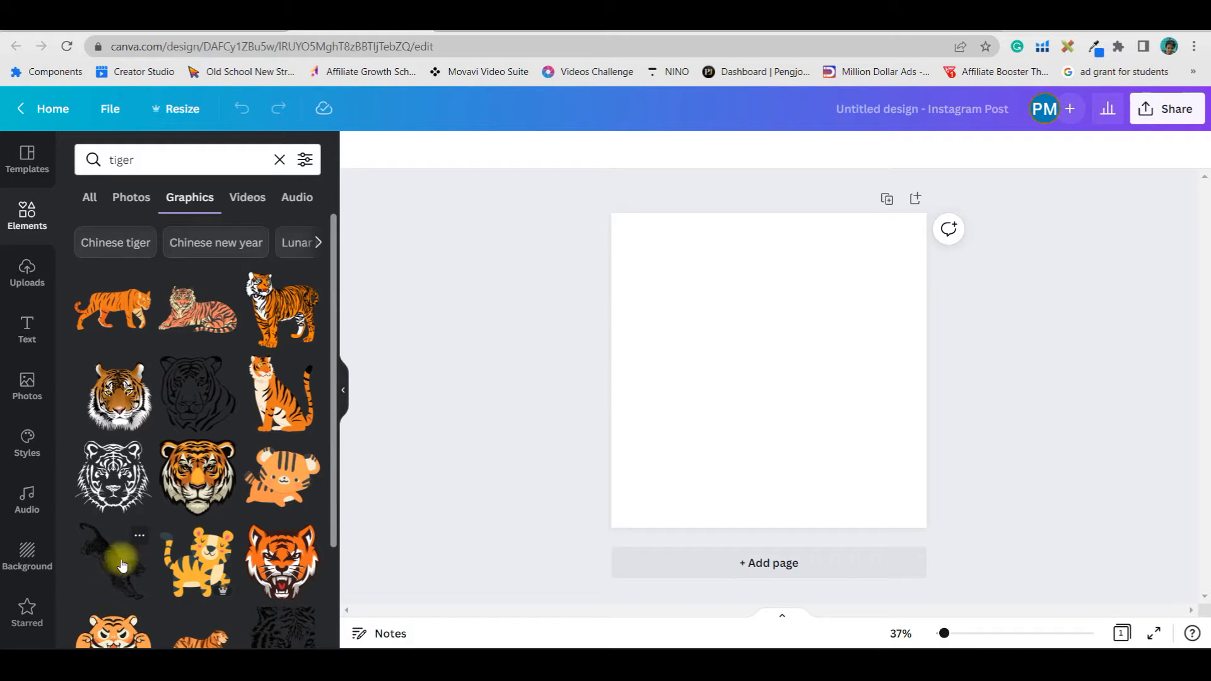
# Add the roaring tiger head graphic and enlarge it to about 782 × 835 so it fills most of the page
pyautogui.scroll(-5, 255, 577)
pyautogui.scroll(-3, 253, 577)
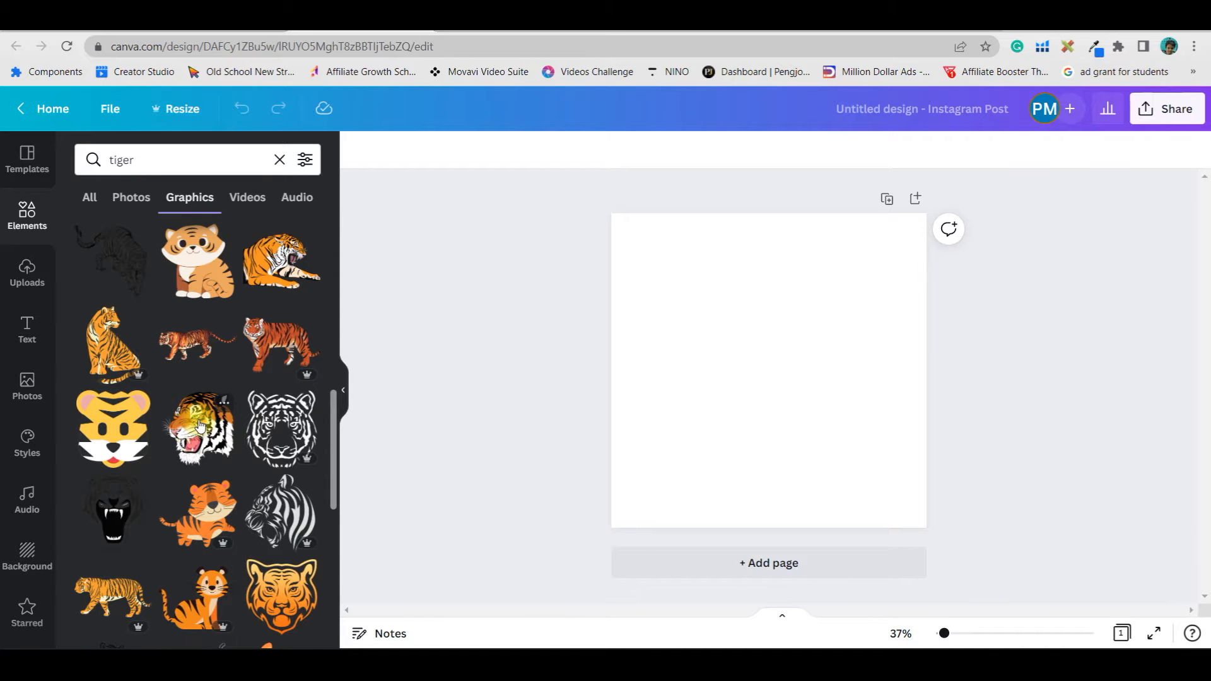
pyautogui.click(199, 426)
pyautogui.moveTo(827, 436); pyautogui.dragTo(937, 554)
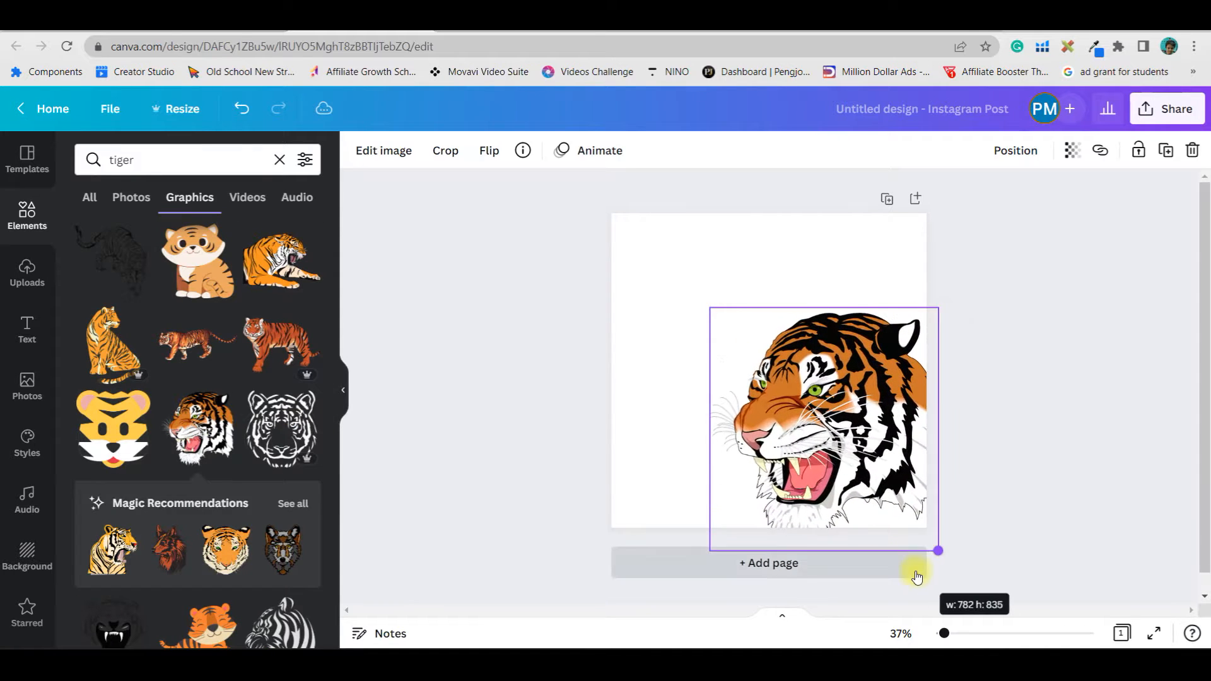
pyautogui.moveTo(841, 456); pyautogui.dragTo(784, 412)
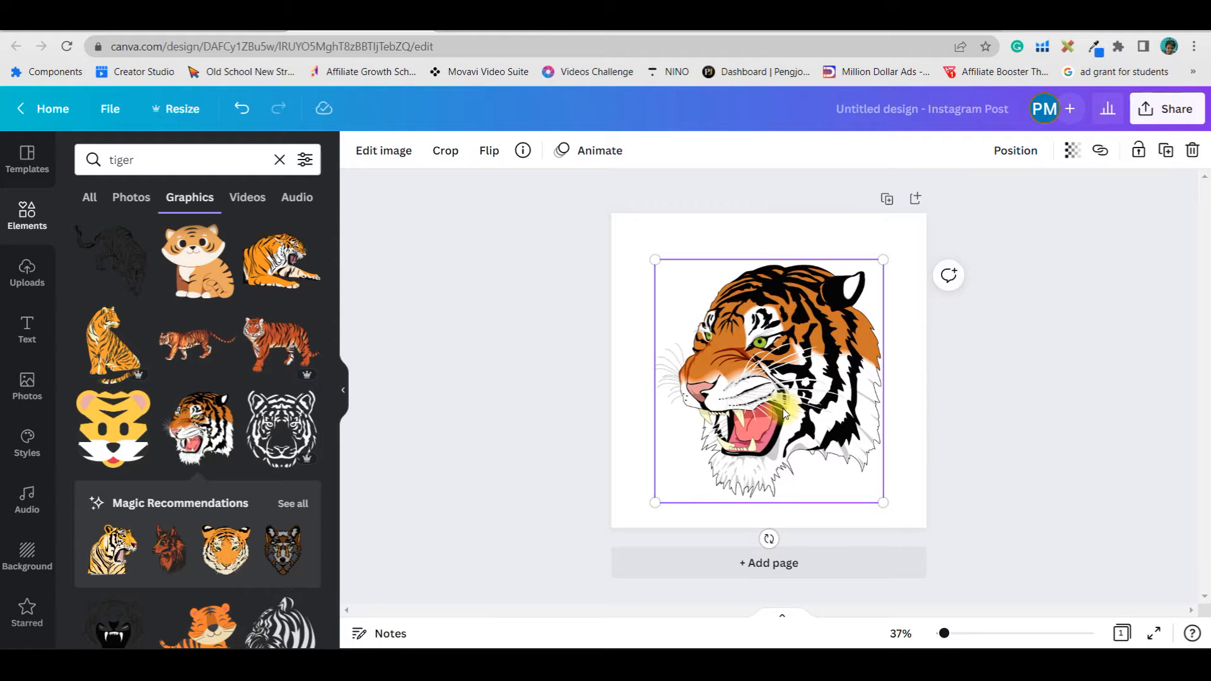
pyautogui.moveTo(656, 259); pyautogui.dragTo(650, 254)
pyautogui.moveTo(768, 338); pyautogui.dragTo(769, 330)
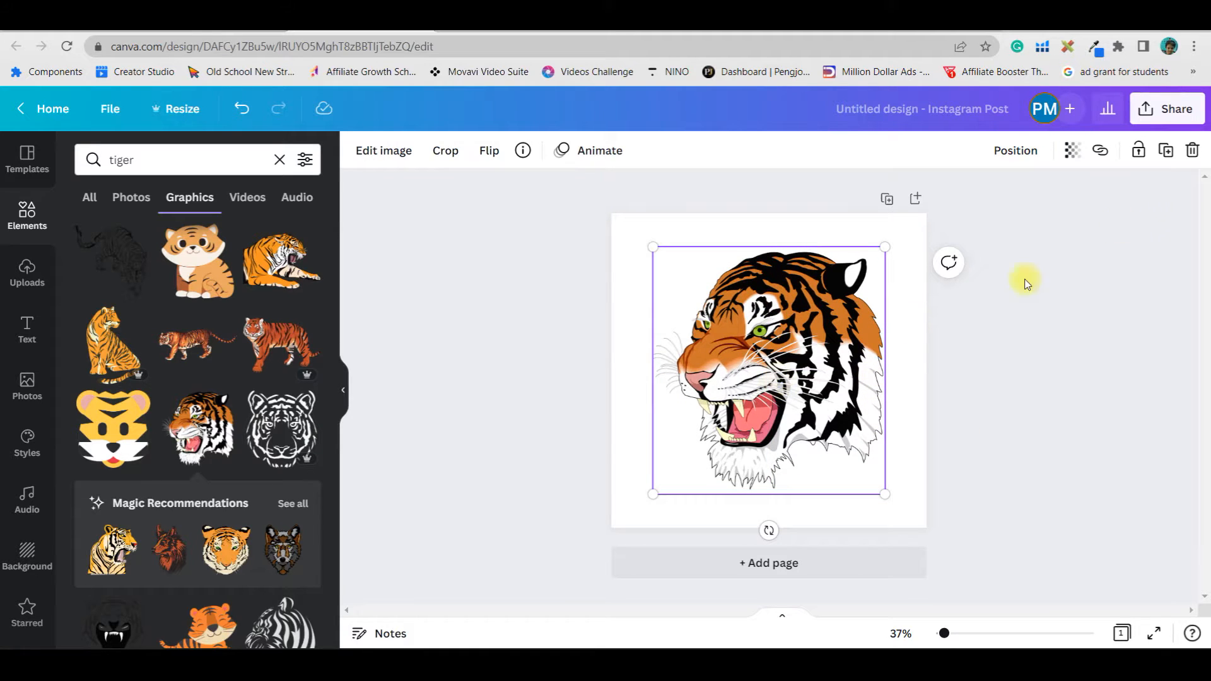
# Align the tiger graphic to the page centre and middle
pyautogui.click(1015, 150)
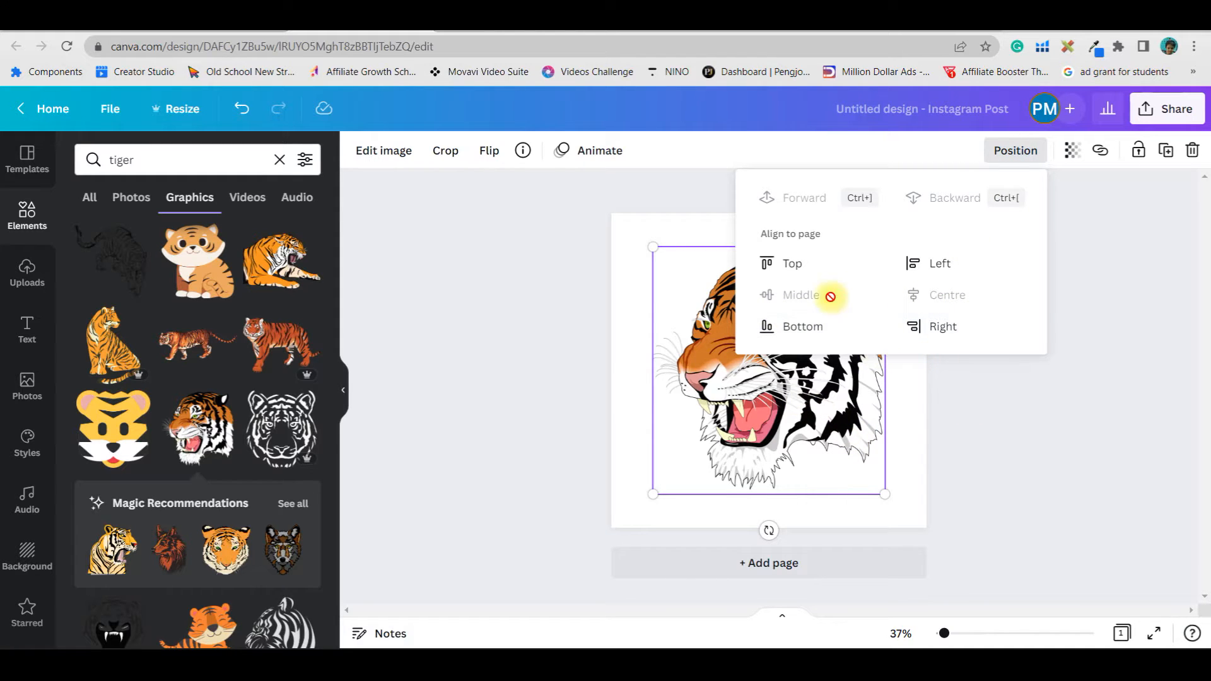
pyautogui.moveTo(765, 389); pyautogui.dragTo(794, 432)
pyautogui.click(1016, 150)
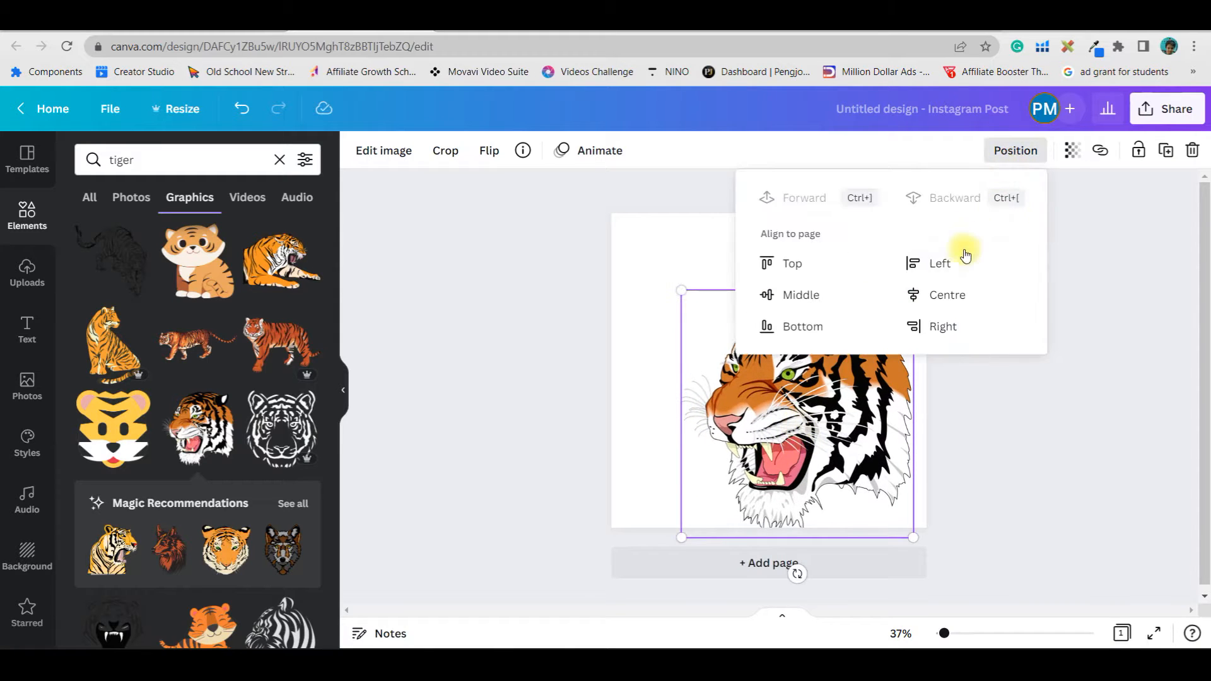
pyautogui.click(946, 293)
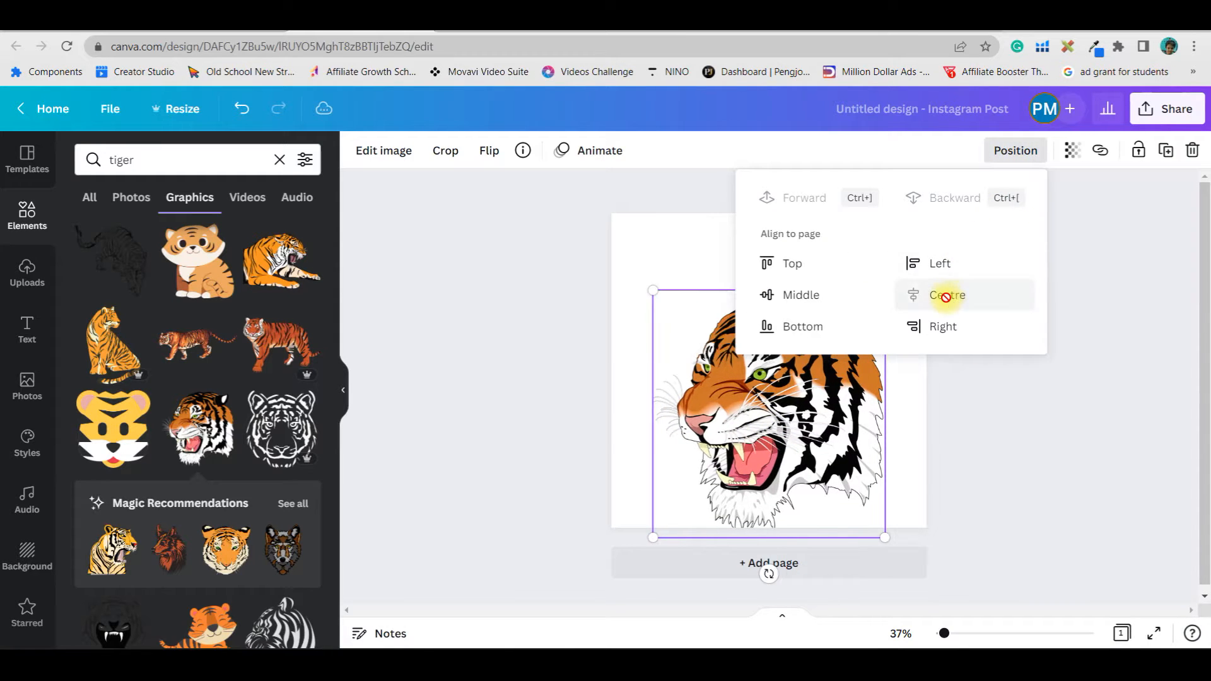
pyautogui.click(802, 294)
pyautogui.click(1016, 403)
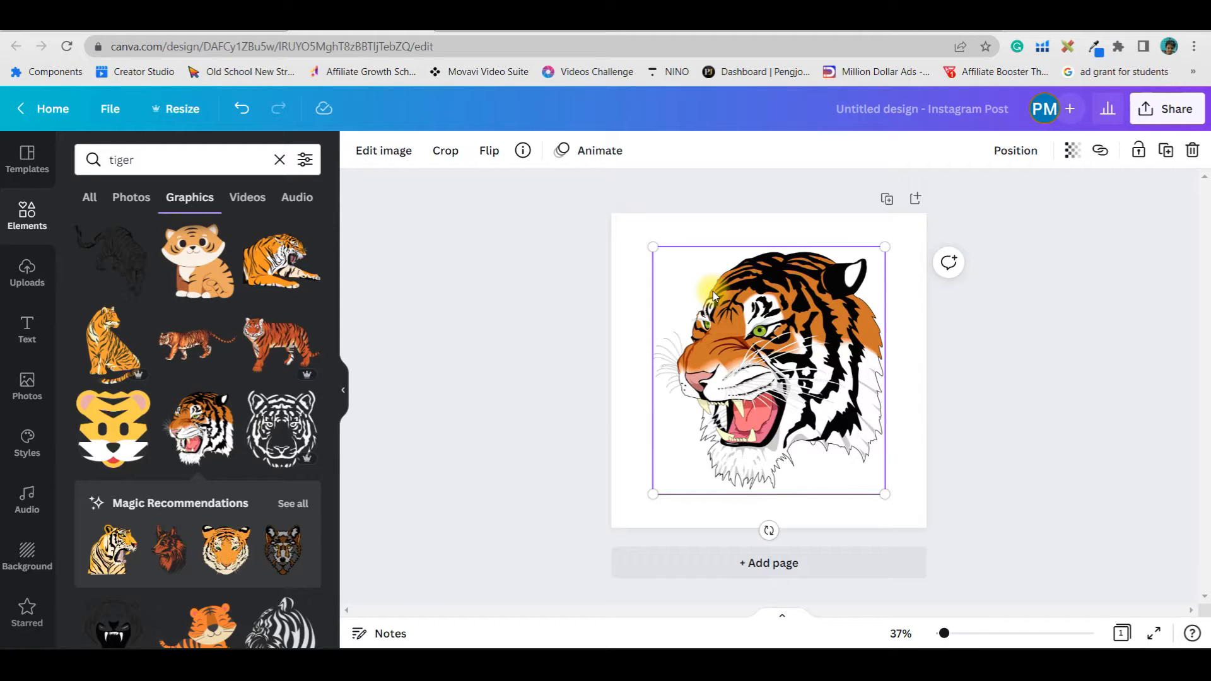
# Duplicate the page to create a second copy of the tiger design
pyautogui.click(897, 201)
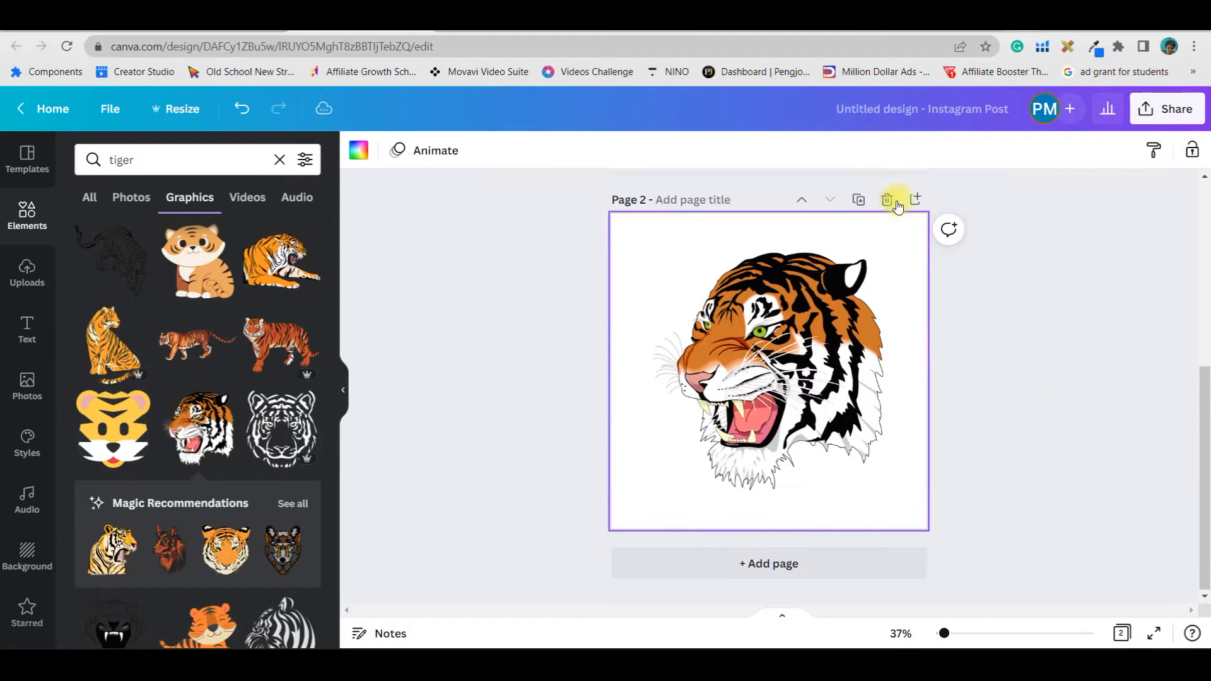
pyautogui.click(865, 354)
pyautogui.click(709, 233)
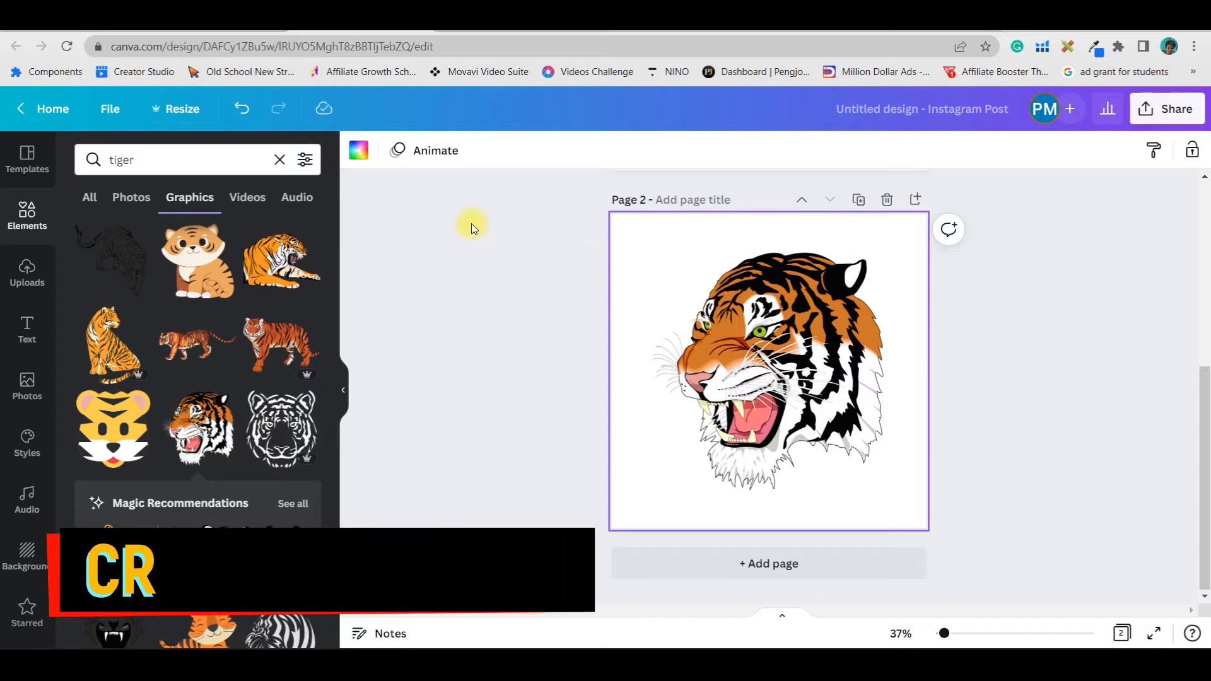
# Search the Elements photos for savana background
pyautogui.click(181, 157)
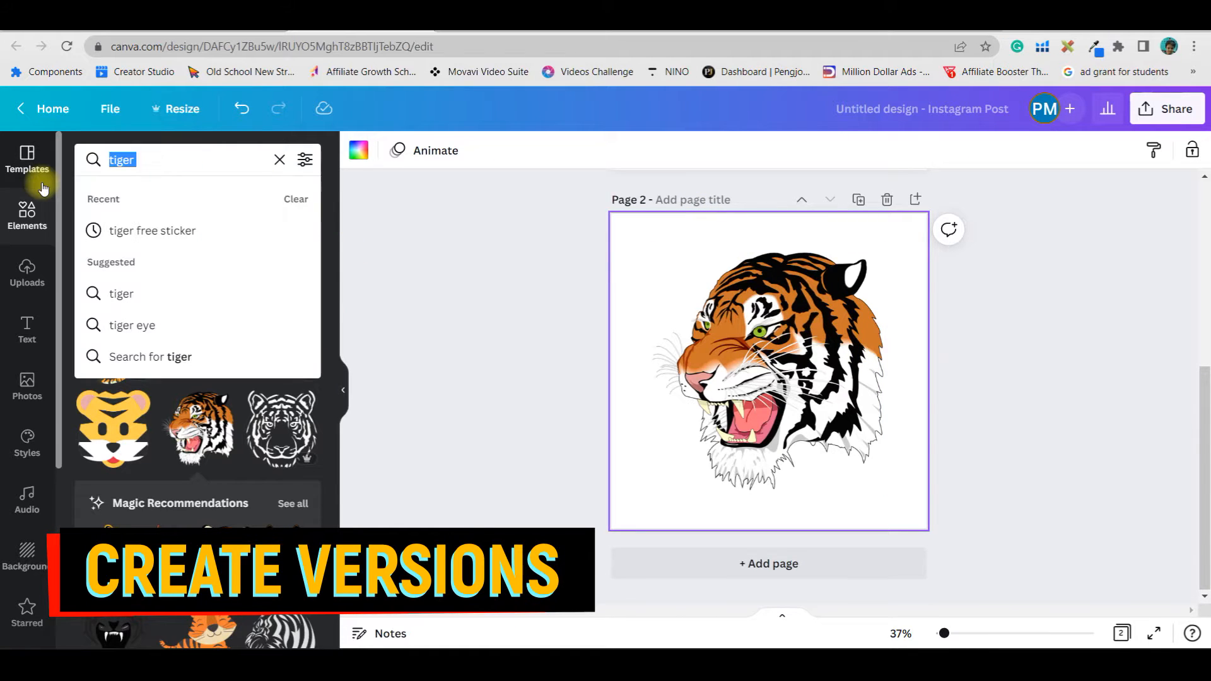
pyautogui.write('bac')
pyautogui.press('BackSpace')
pyautogui.press('BackSpace')
pyautogui.press('BackSpace')
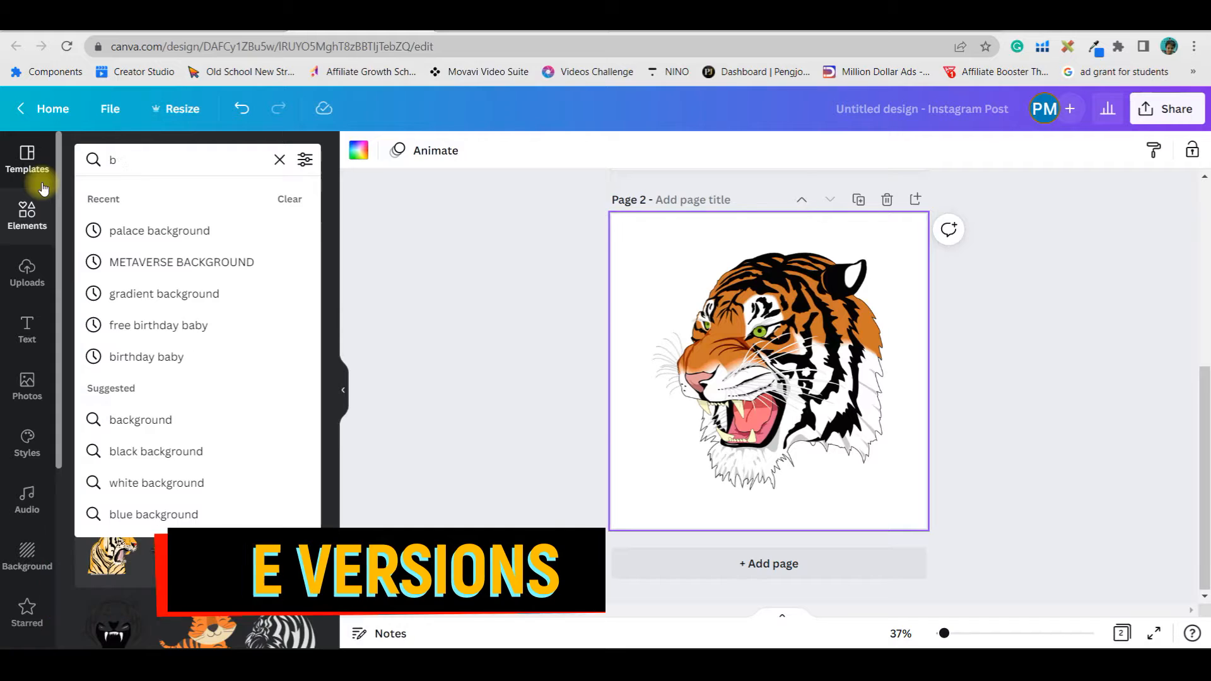
pyautogui.write('sa')
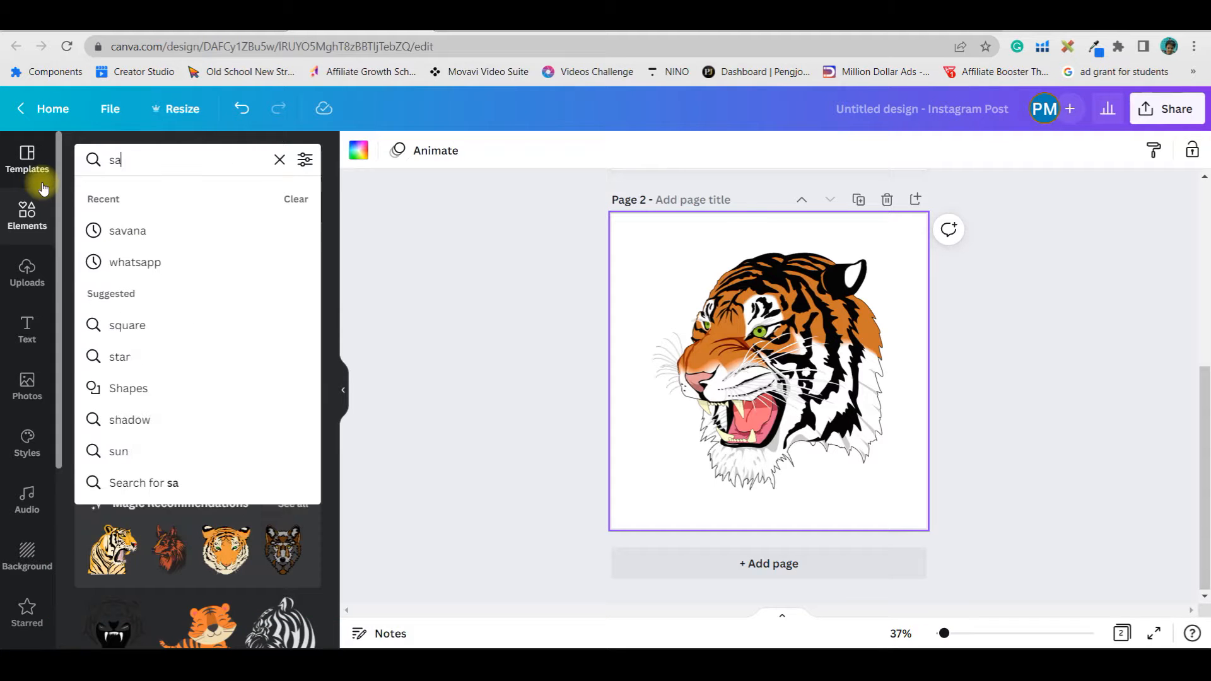
pyautogui.write('vana background')
pyautogui.press('Return')
pyautogui.click(131, 197)
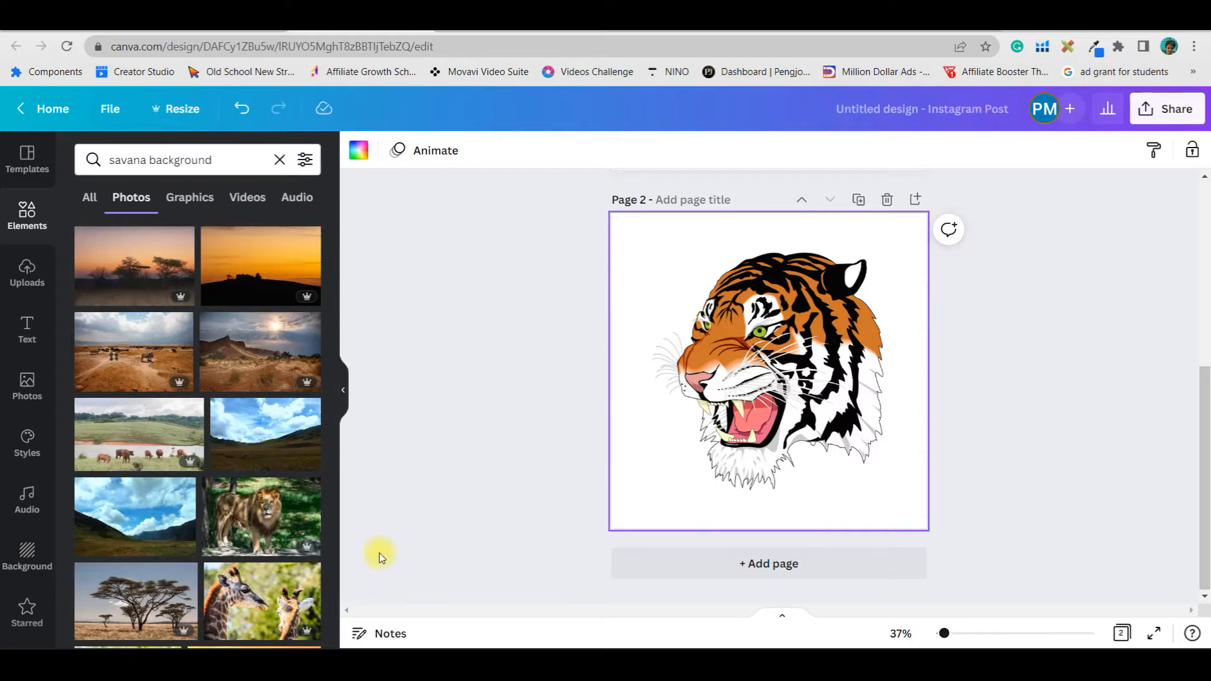
# Add a sunset savana photo to the page and delete it again
pyautogui.click(276, 282)
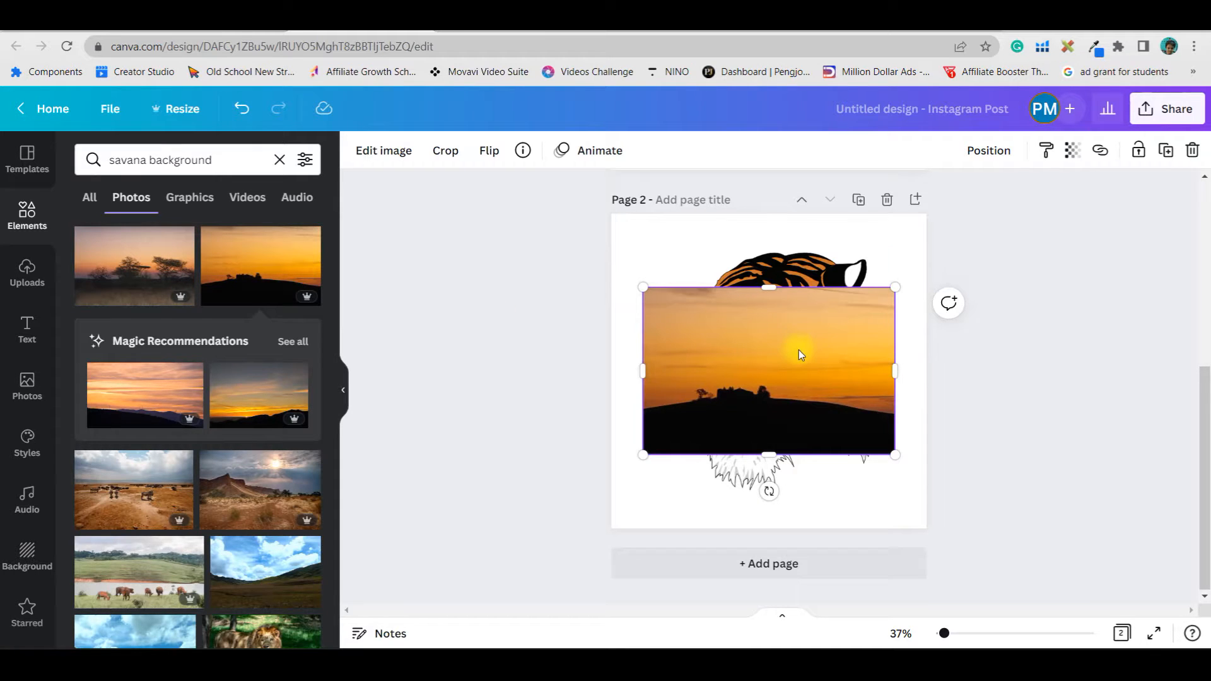
pyautogui.press('Delete')
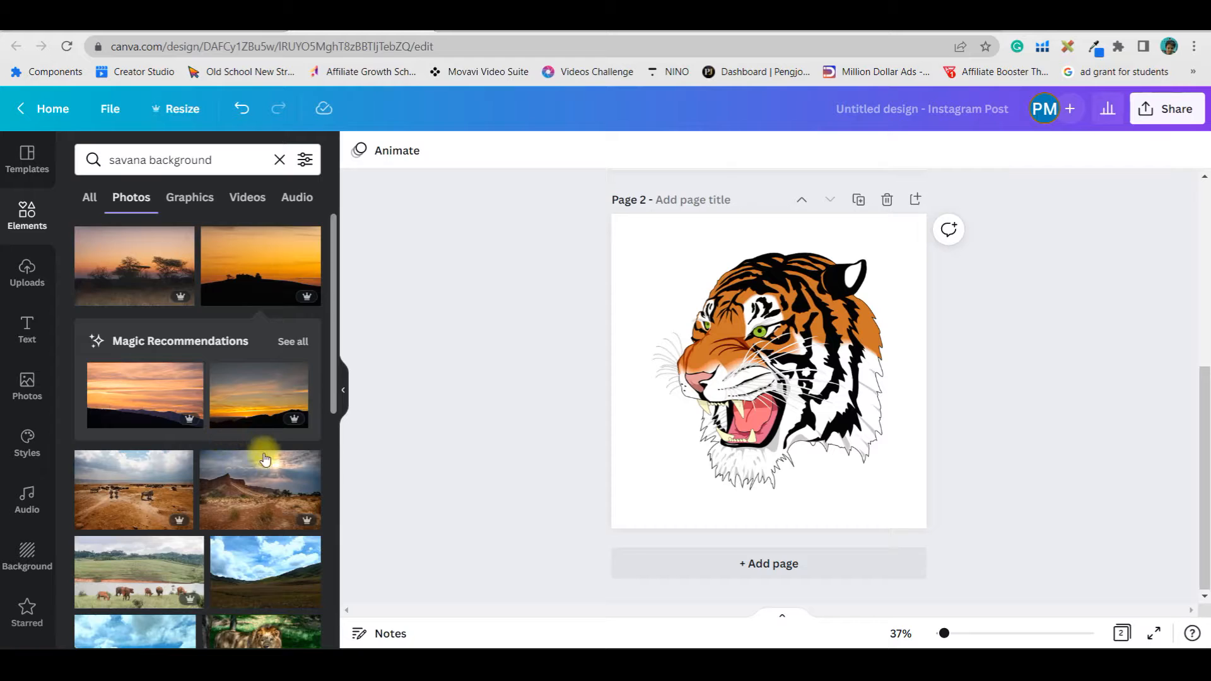
# Add the green valley photo with blue sky to the second page
pyautogui.scroll(-1, 265, 459)
pyautogui.click(303, 506)
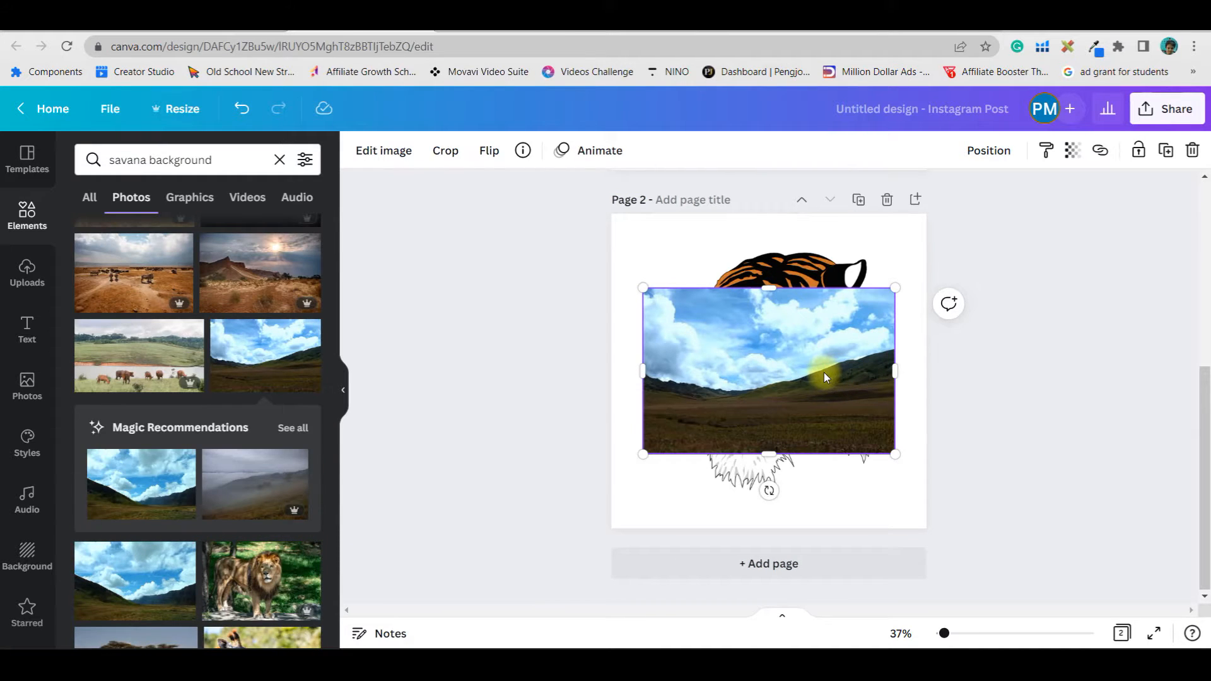
pyautogui.moveTo(821, 372); pyautogui.dragTo(831, 372)
# Adjust the valley photo to tint 16, brightness 16, contrast 15 and saturation 40
pyautogui.click(350, 150)
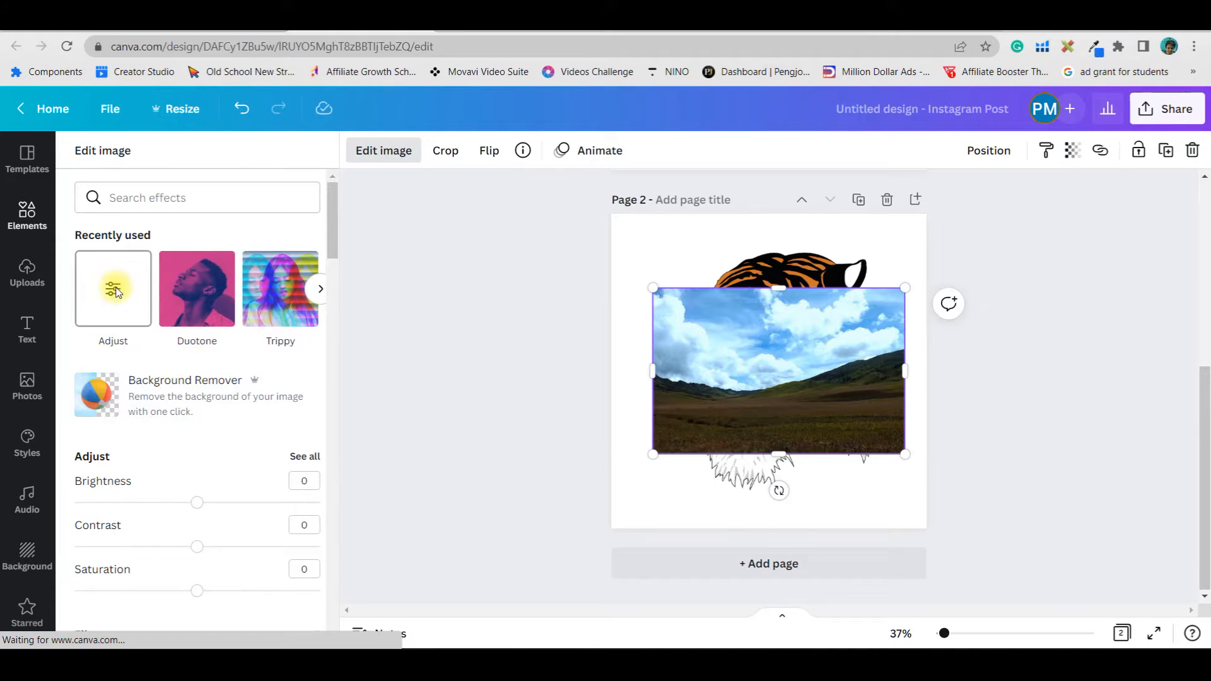
pyautogui.click(114, 290)
pyautogui.moveTo(196, 355); pyautogui.dragTo(219, 363)
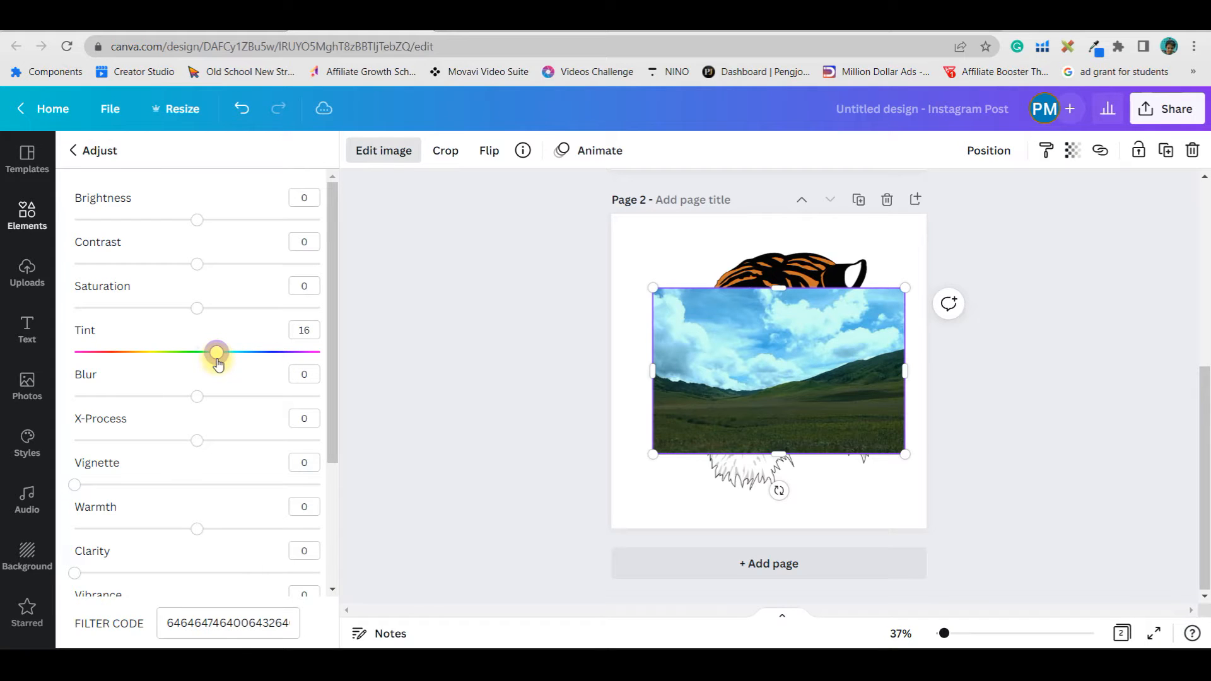
pyautogui.moveTo(195, 220); pyautogui.dragTo(217, 220)
pyautogui.moveTo(200, 270); pyautogui.dragTo(246, 318)
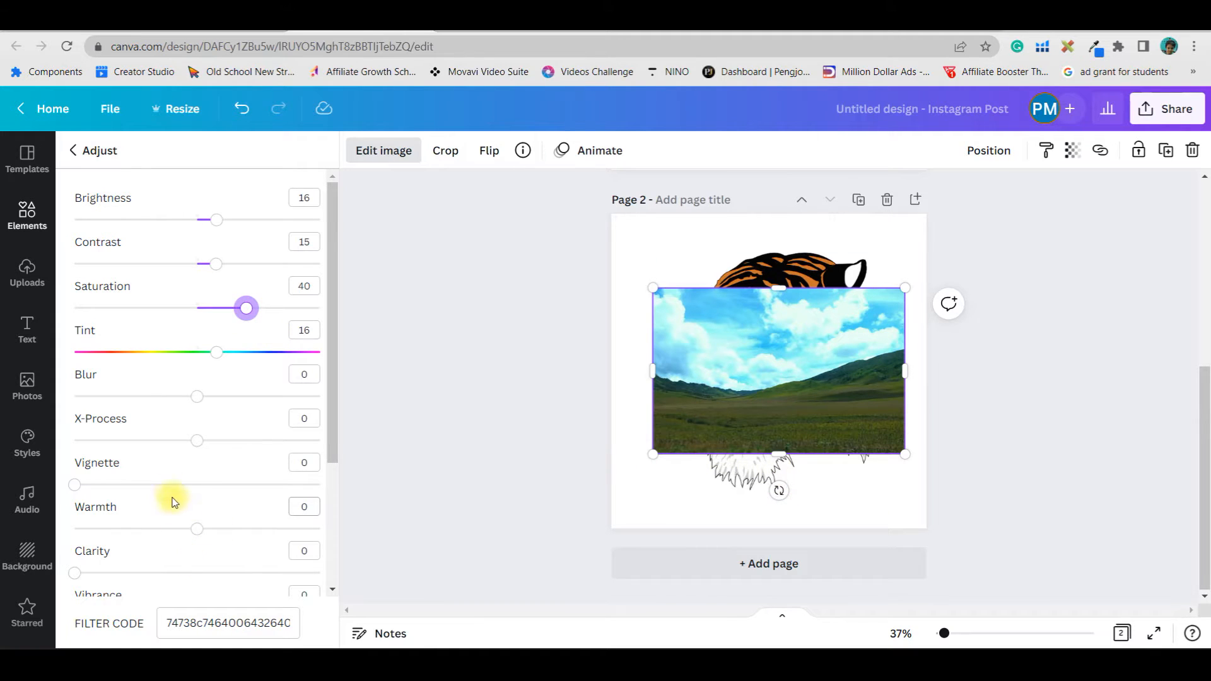
# Set the valley photo's blur to 10
pyautogui.scroll(-1, 189, 410)
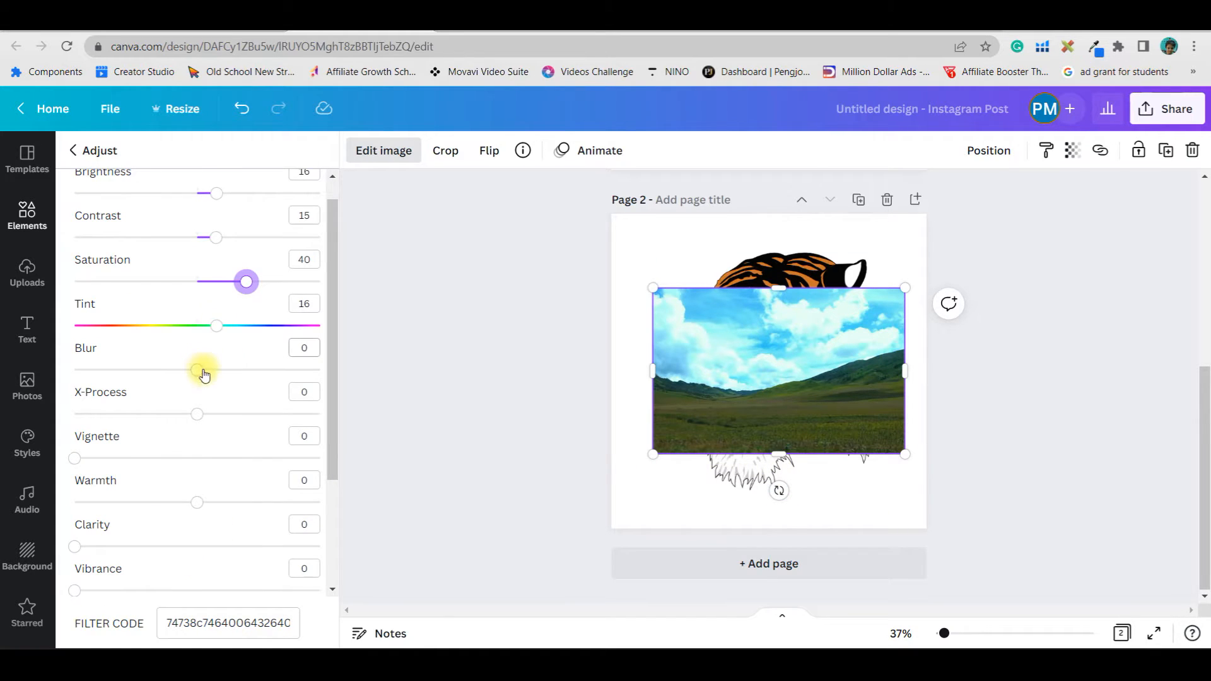
pyautogui.click(292, 350)
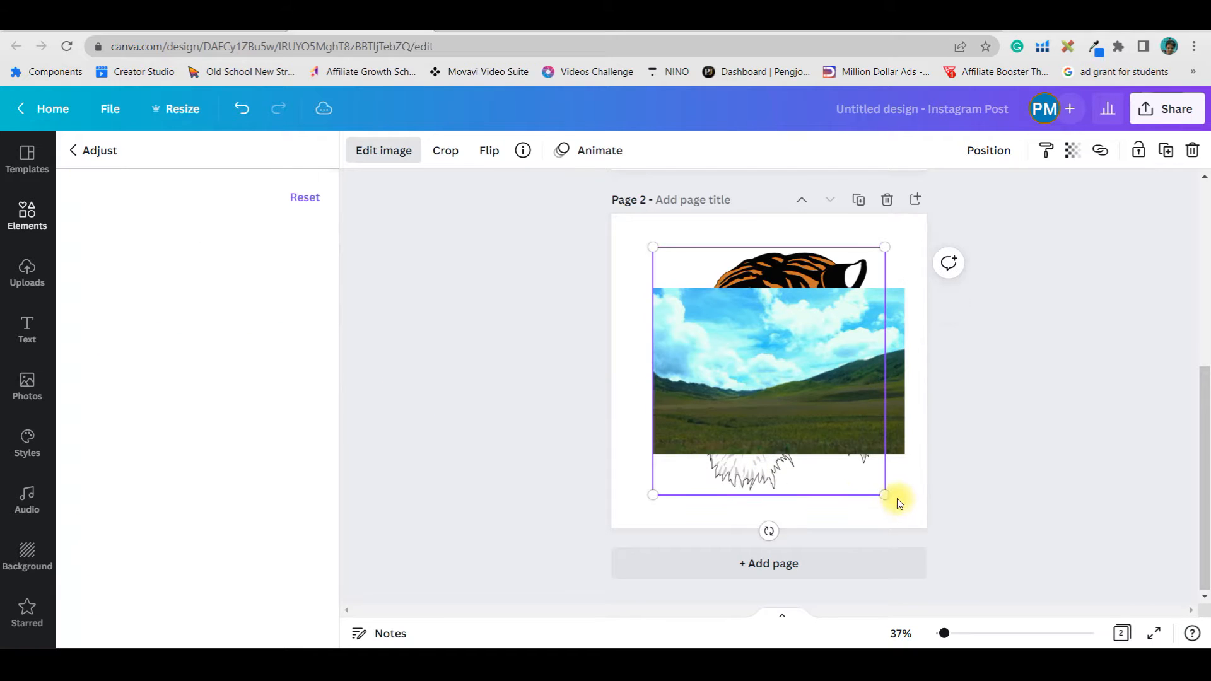
pyautogui.click(309, 369)
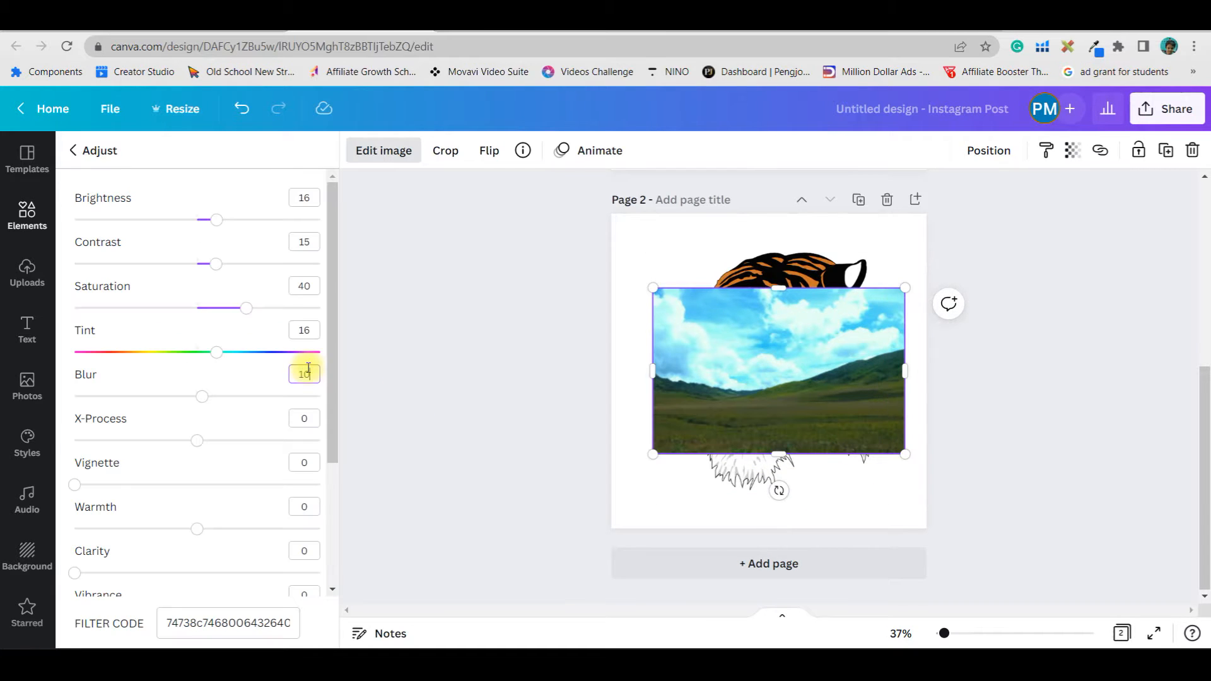
pyautogui.click(782, 502)
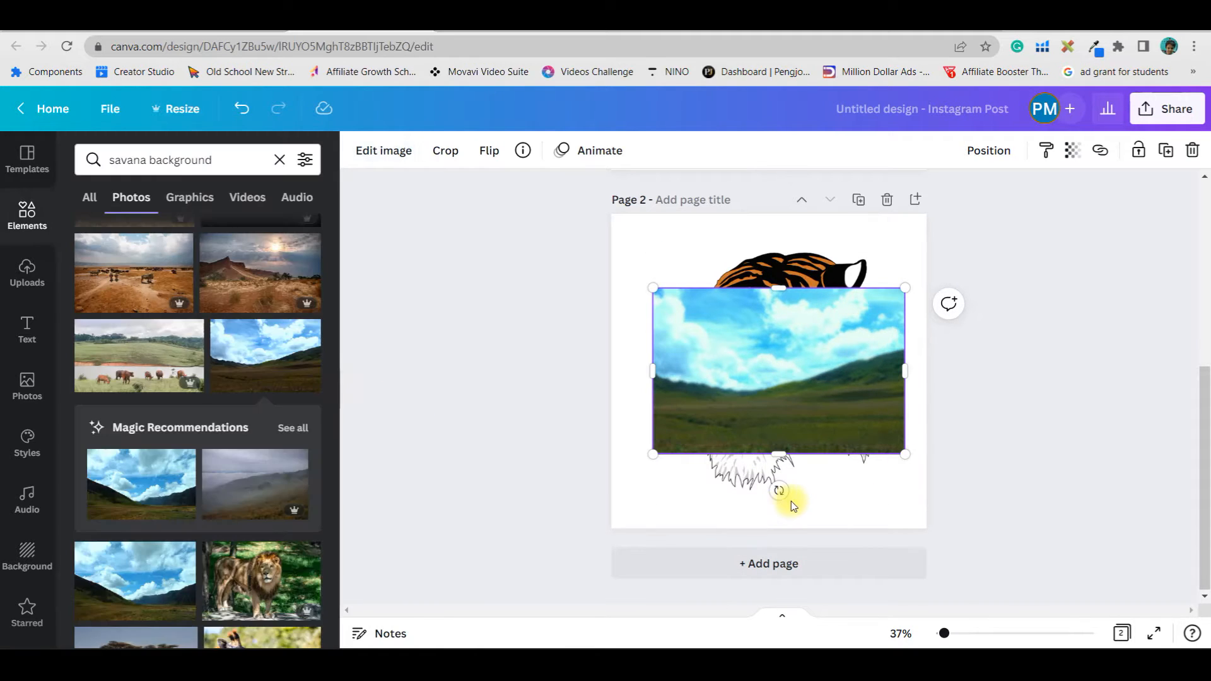
# Set the valley photo as the page background behind the tiger
pyautogui.rightClick(796, 388)
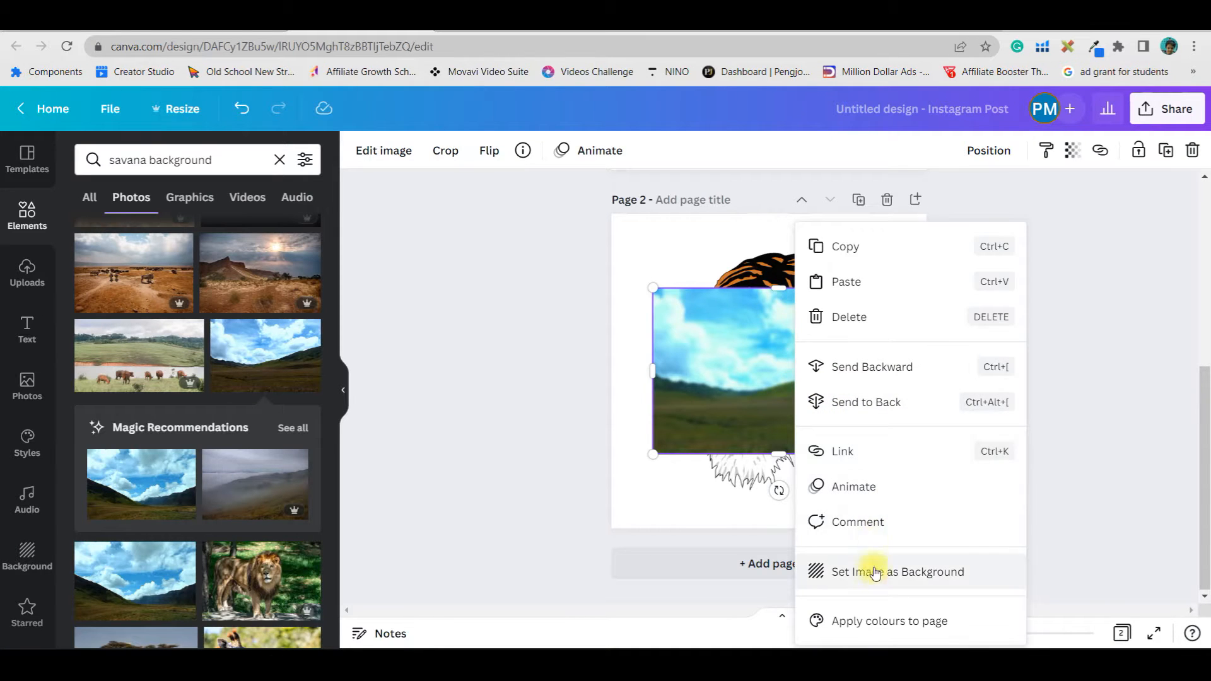
pyautogui.rightClick(703, 386)
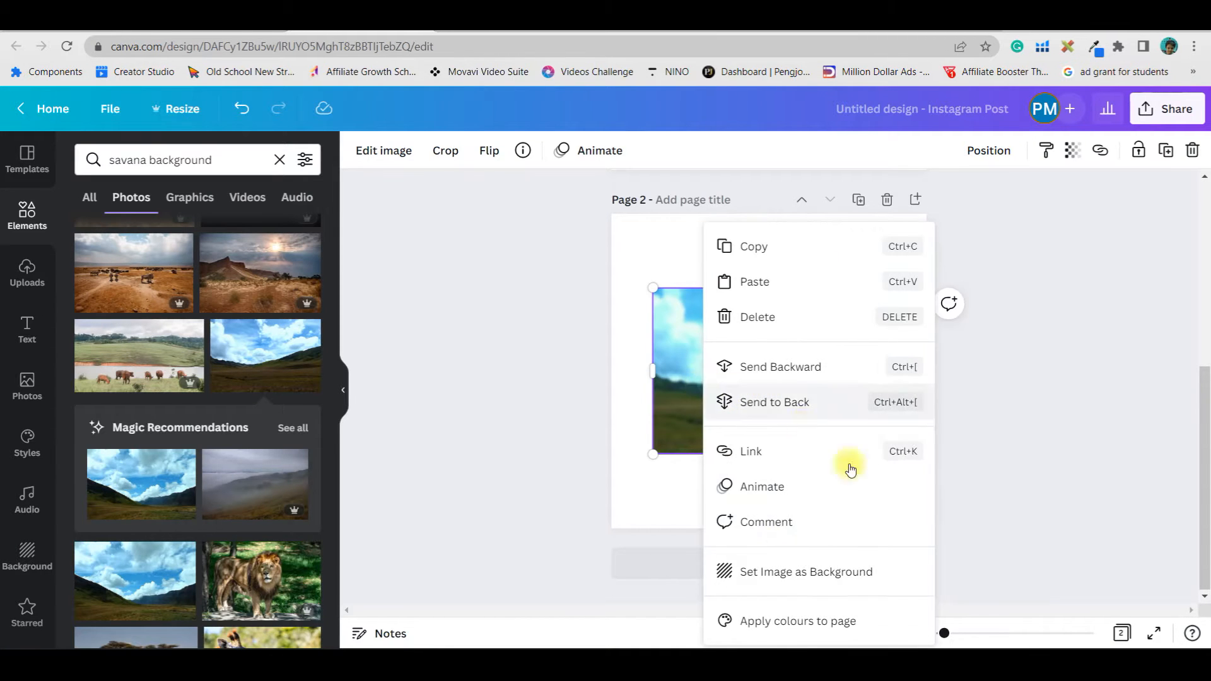
pyautogui.click(850, 575)
pyautogui.moveTo(813, 405); pyautogui.dragTo(820, 397)
pyautogui.click(1008, 399)
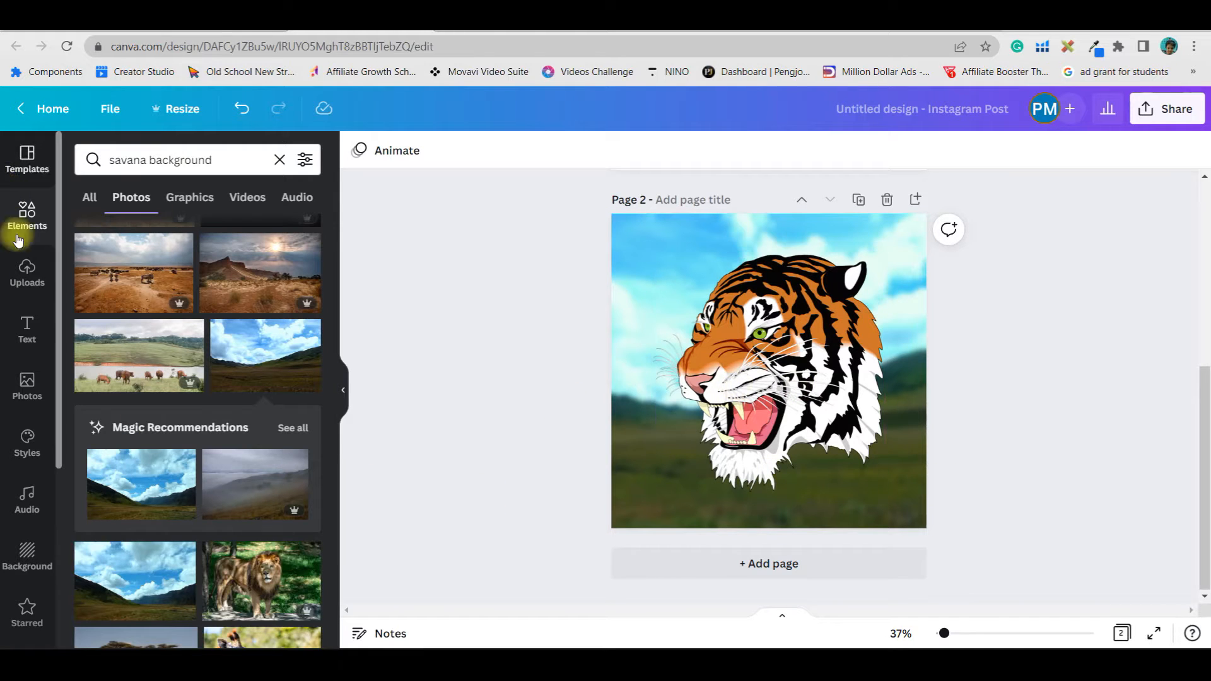
# Search the Elements for hat
pyautogui.click(27, 216)
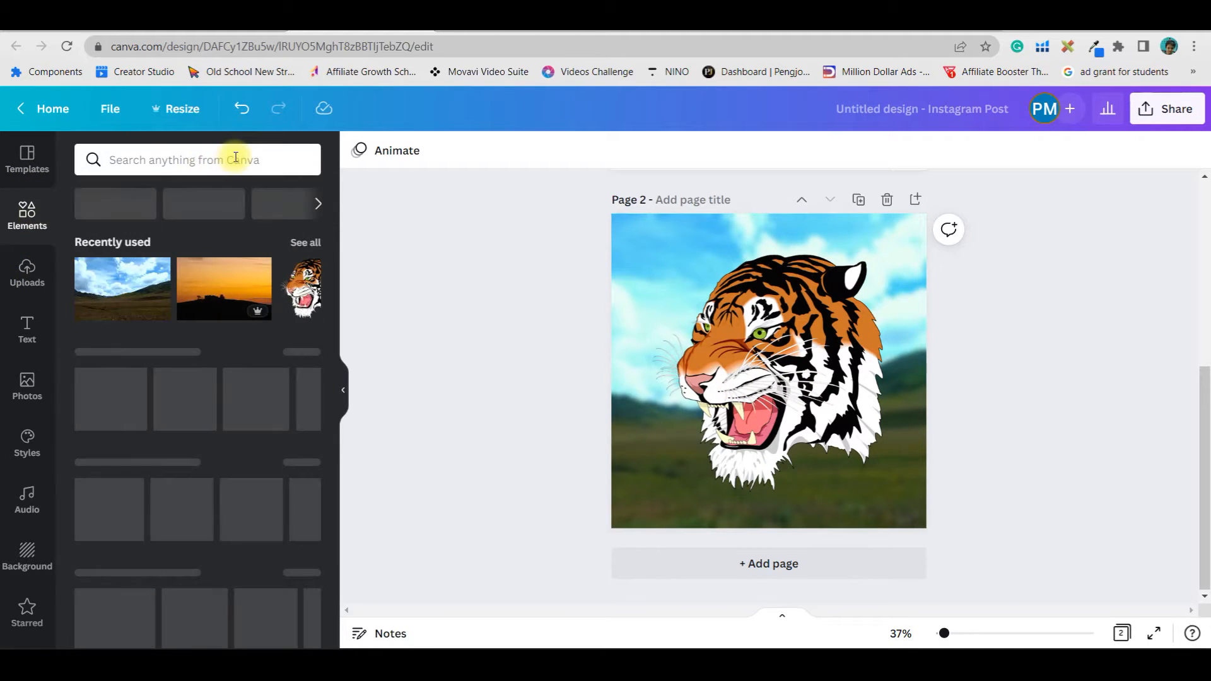
pyautogui.click(235, 158)
pyautogui.write('hat')
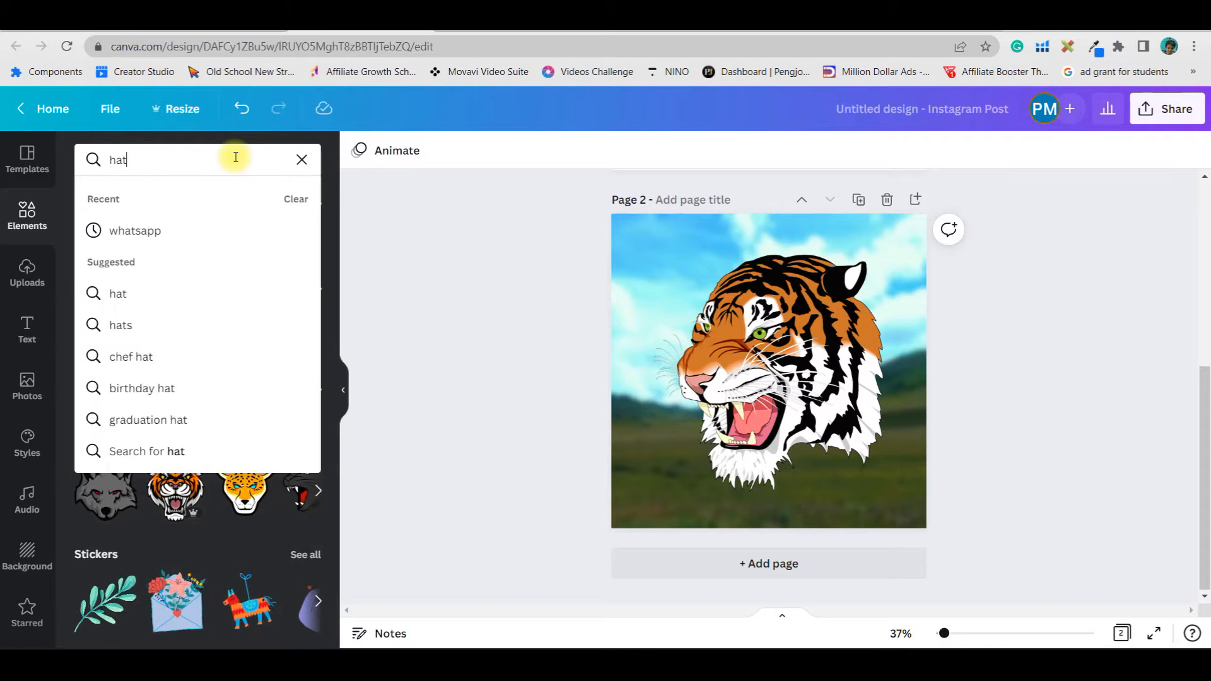
pyautogui.press('Return')
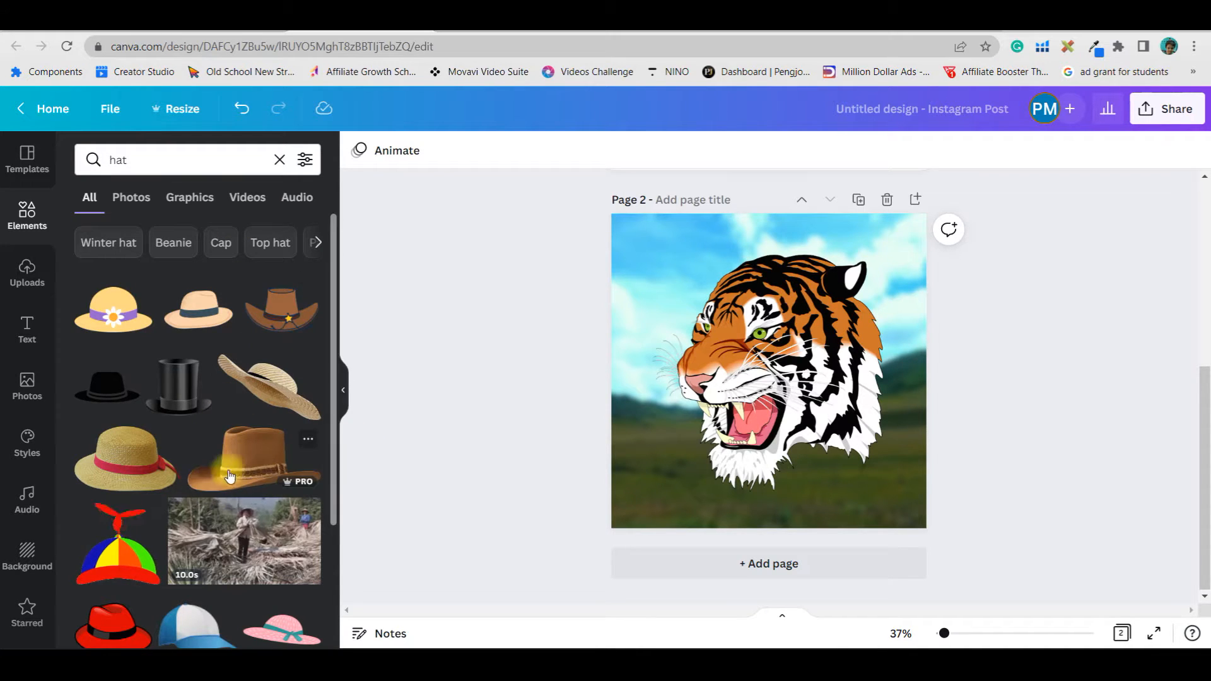
# Add the brown cowboy hat and resize, tilt and place it on the tiger's head
pyautogui.click(252, 458)
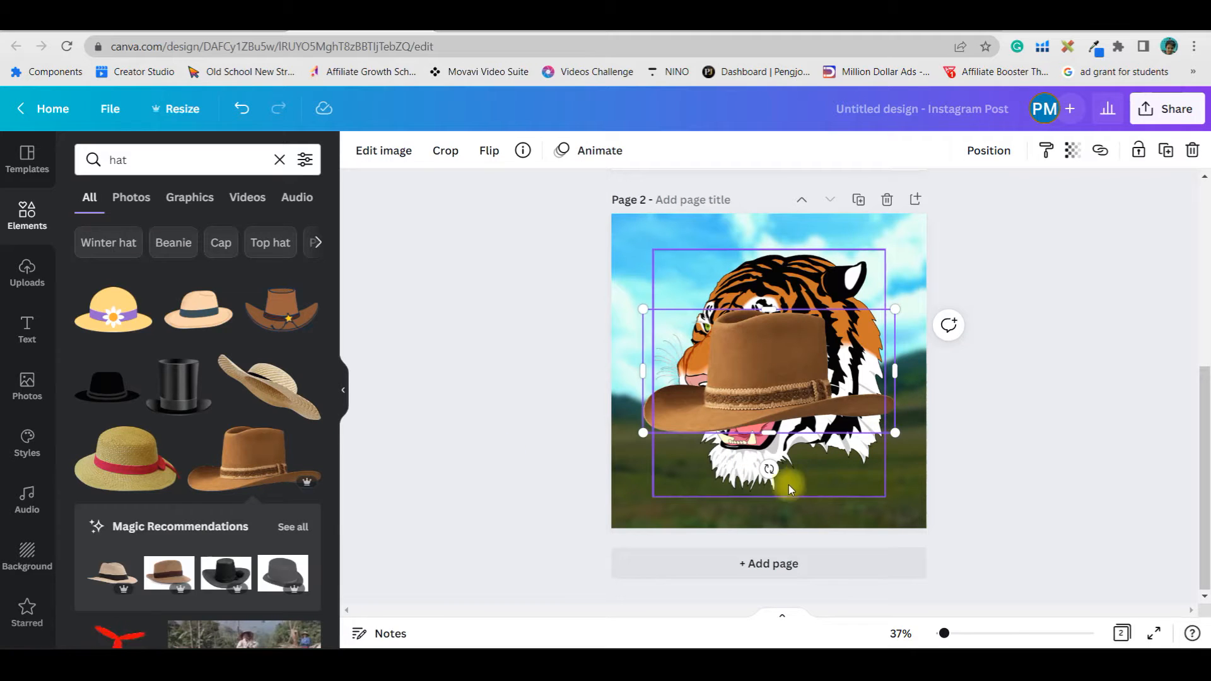
pyautogui.moveTo(768, 468); pyautogui.dragTo(740, 486)
pyautogui.moveTo(757, 398); pyautogui.dragTo(769, 333)
pyautogui.moveTo(888, 396); pyautogui.dragTo(849, 364)
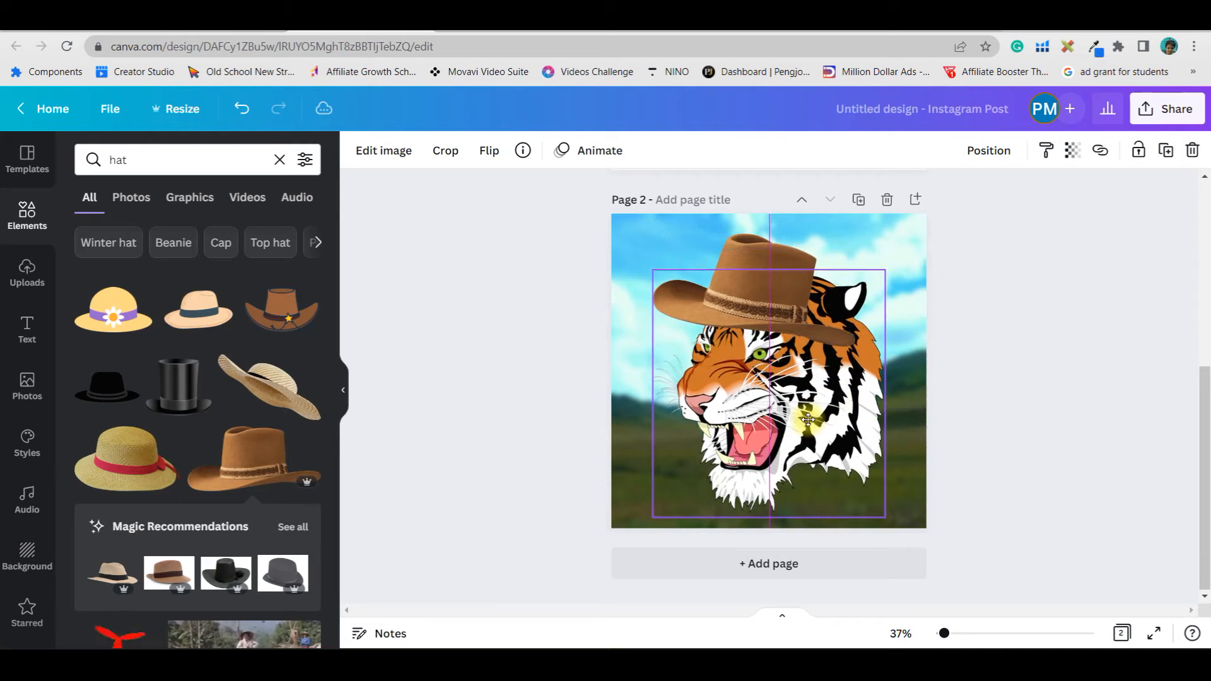
pyautogui.moveTo(775, 310)
pyautogui.mouseDown()
pyautogui.moveTo(816, 296)
pyautogui.moveTo(795, 299)
pyautogui.mouseUp()
# Apply a Drop shadow to the hat with offset 4, transparency 50 and blur 6
pyautogui.scroll(-10, 196, 447)
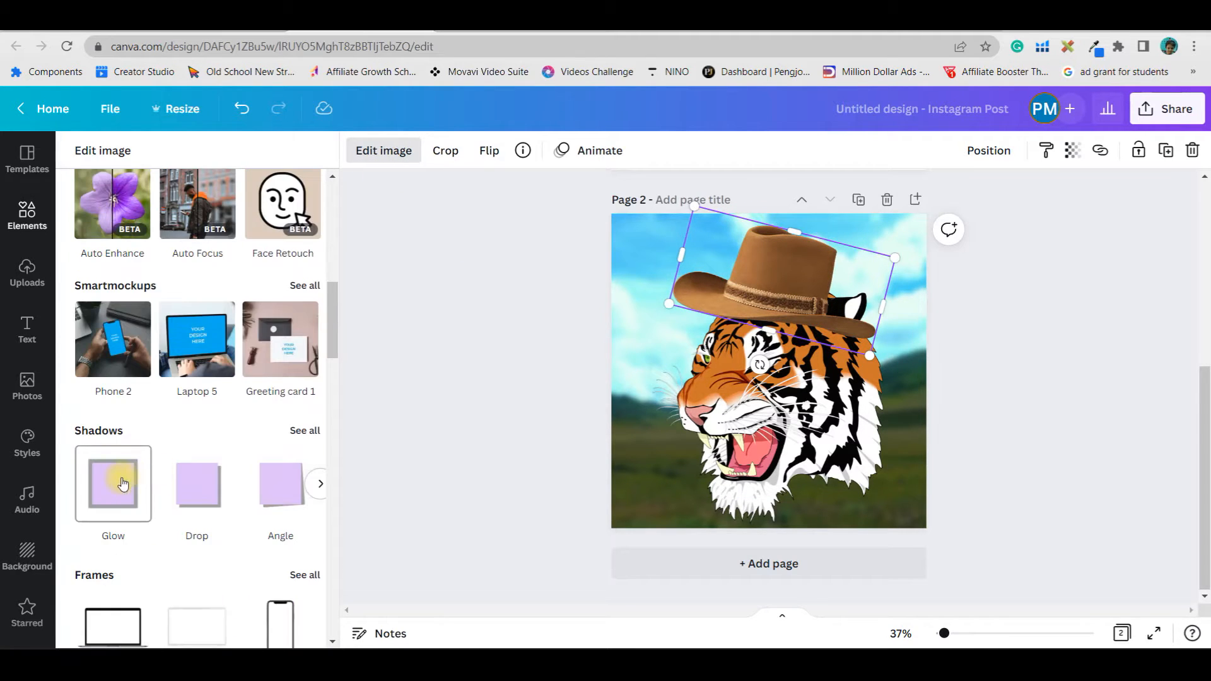
pyautogui.click(215, 492)
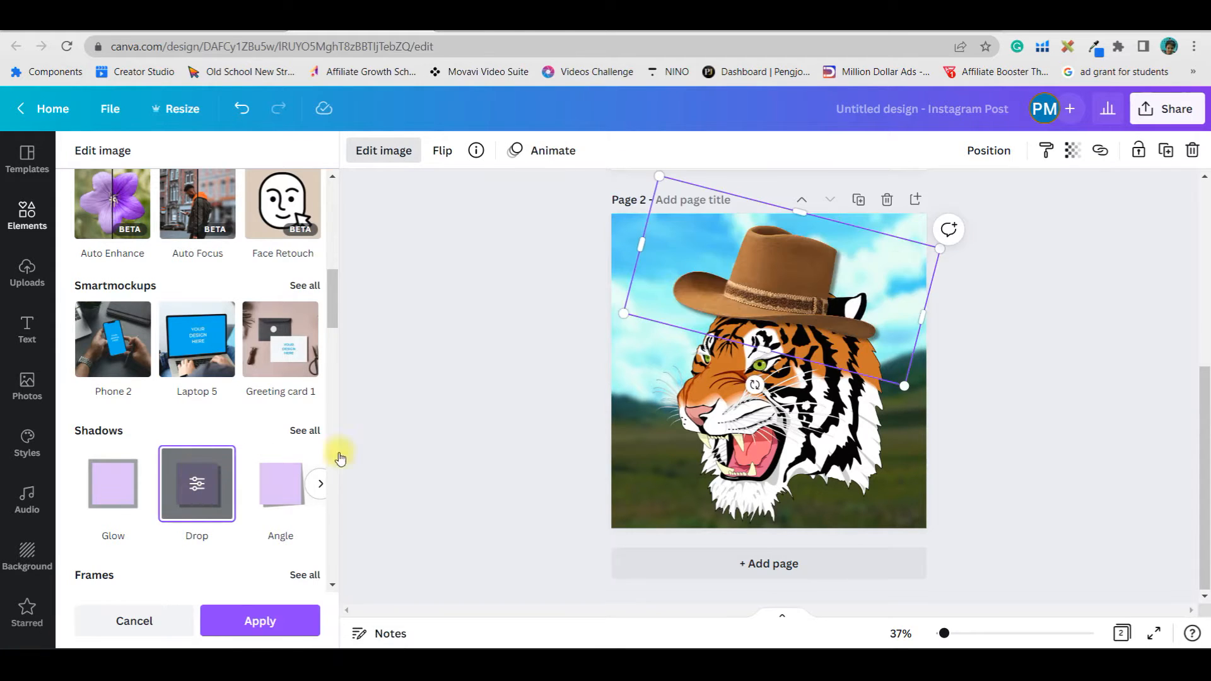
pyautogui.click(210, 486)
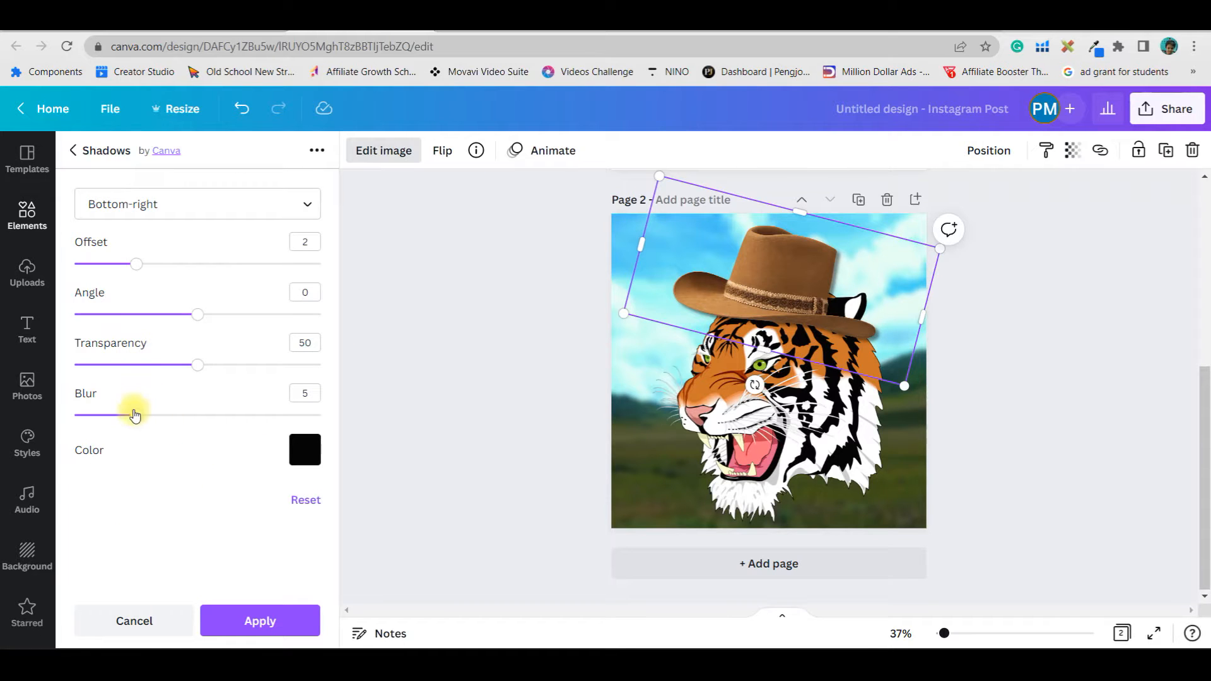
pyautogui.moveTo(135, 415); pyautogui.dragTo(127, 416)
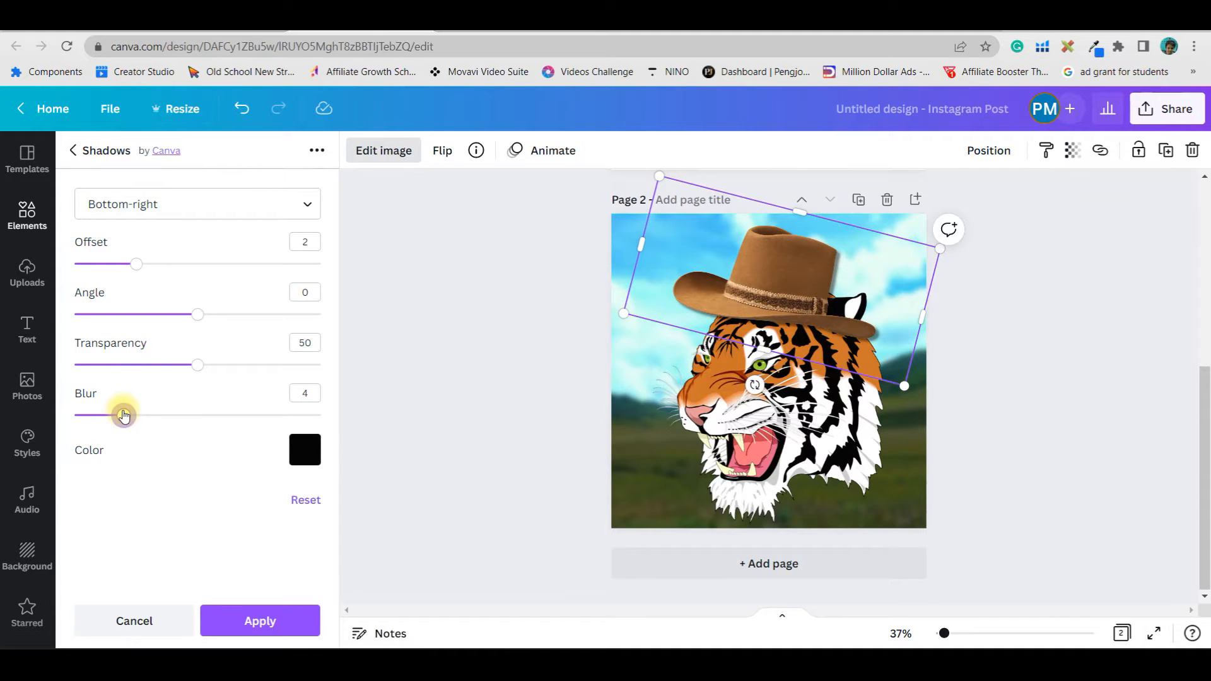
pyautogui.moveTo(199, 320)
pyautogui.mouseDown()
pyautogui.moveTo(223, 321)
pyautogui.moveTo(197, 318)
pyautogui.mouseUp()
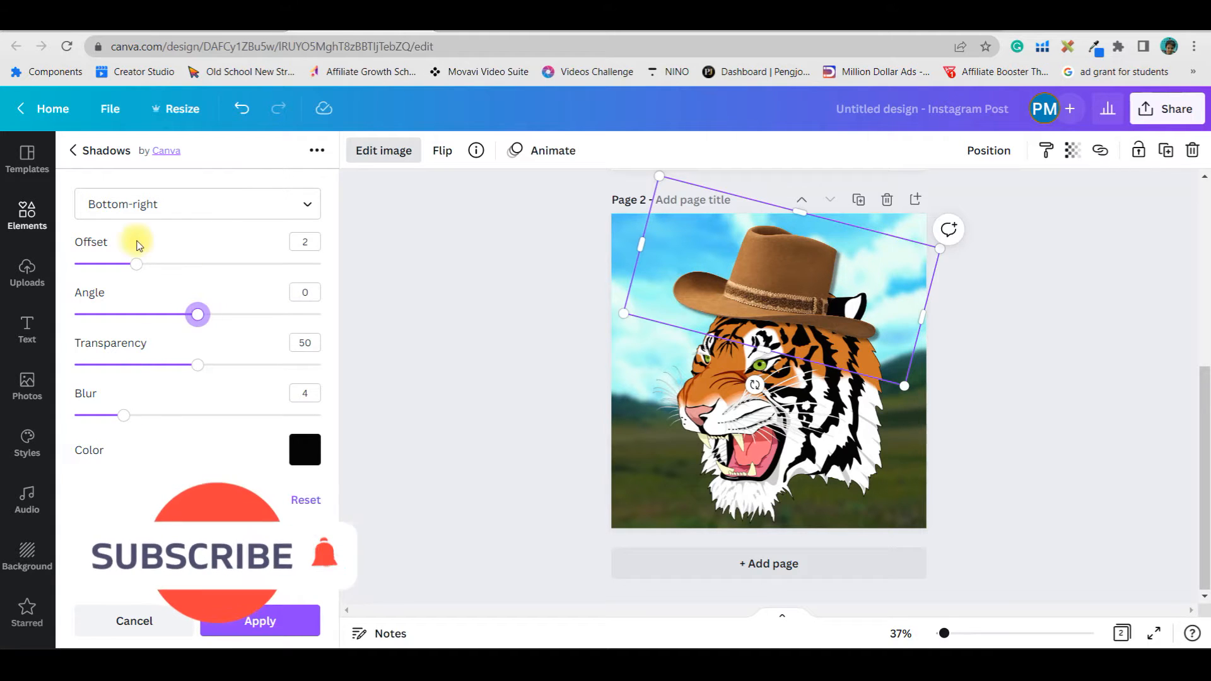
pyautogui.moveTo(135, 264); pyautogui.dragTo(167, 271)
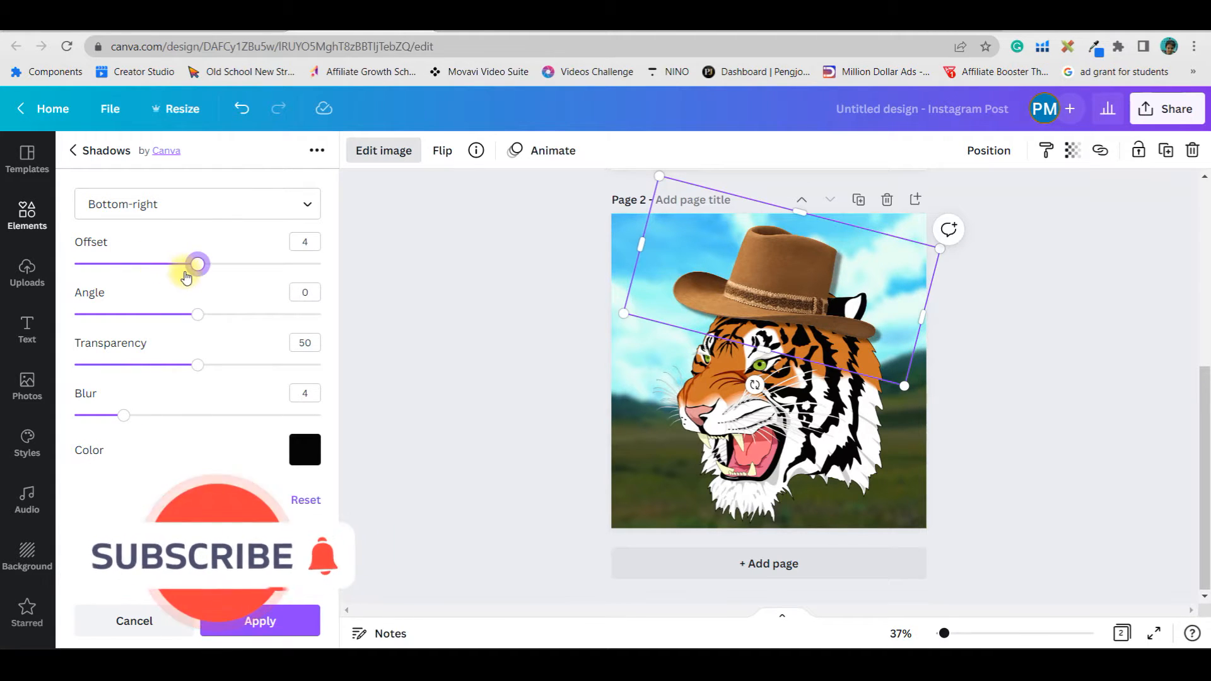
pyautogui.moveTo(166, 265); pyautogui.dragTo(188, 276)
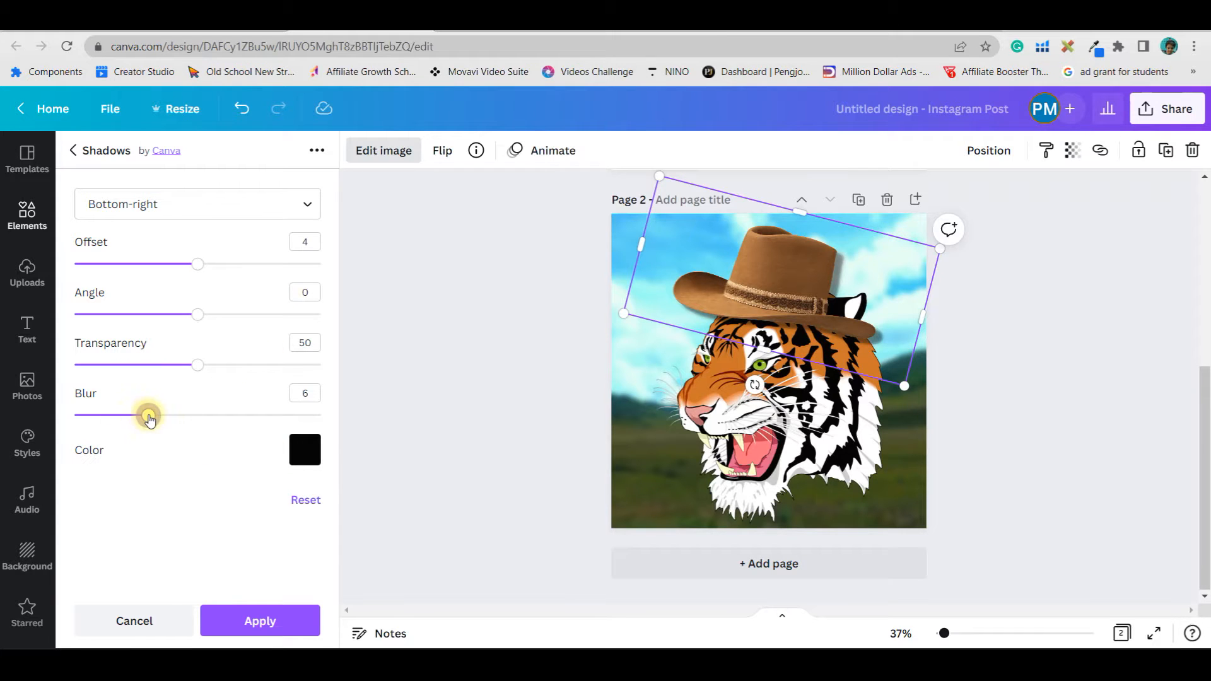
pyautogui.click(294, 613)
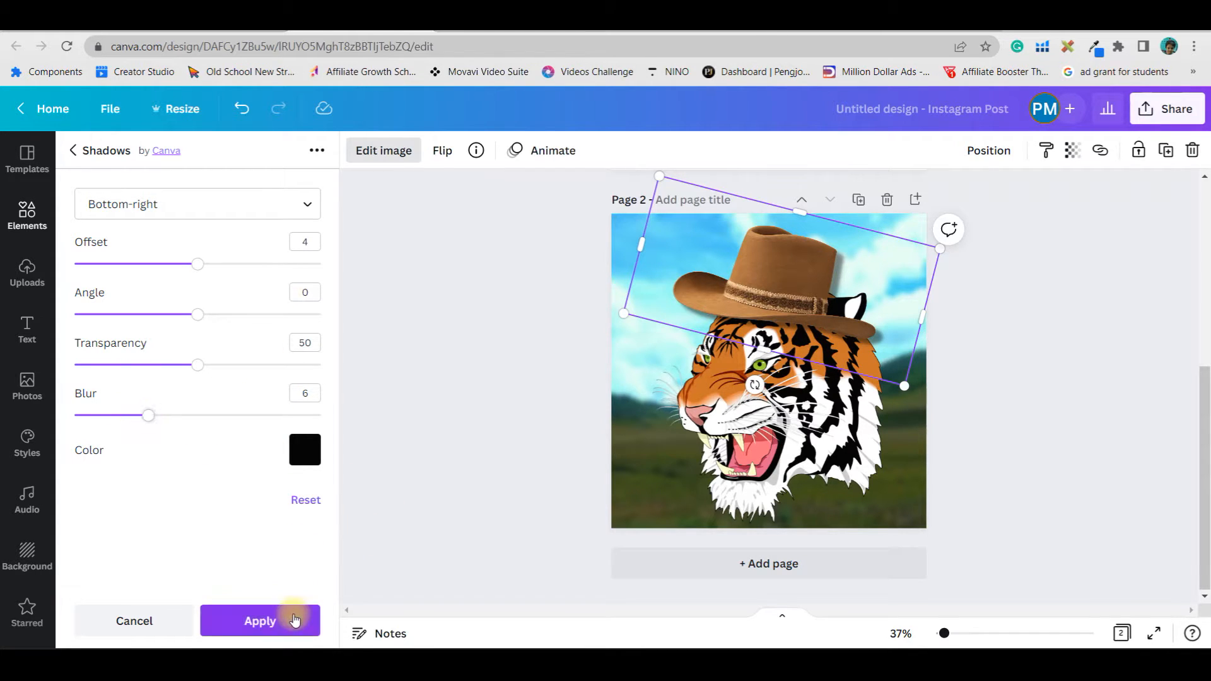
pyautogui.press('Escape')
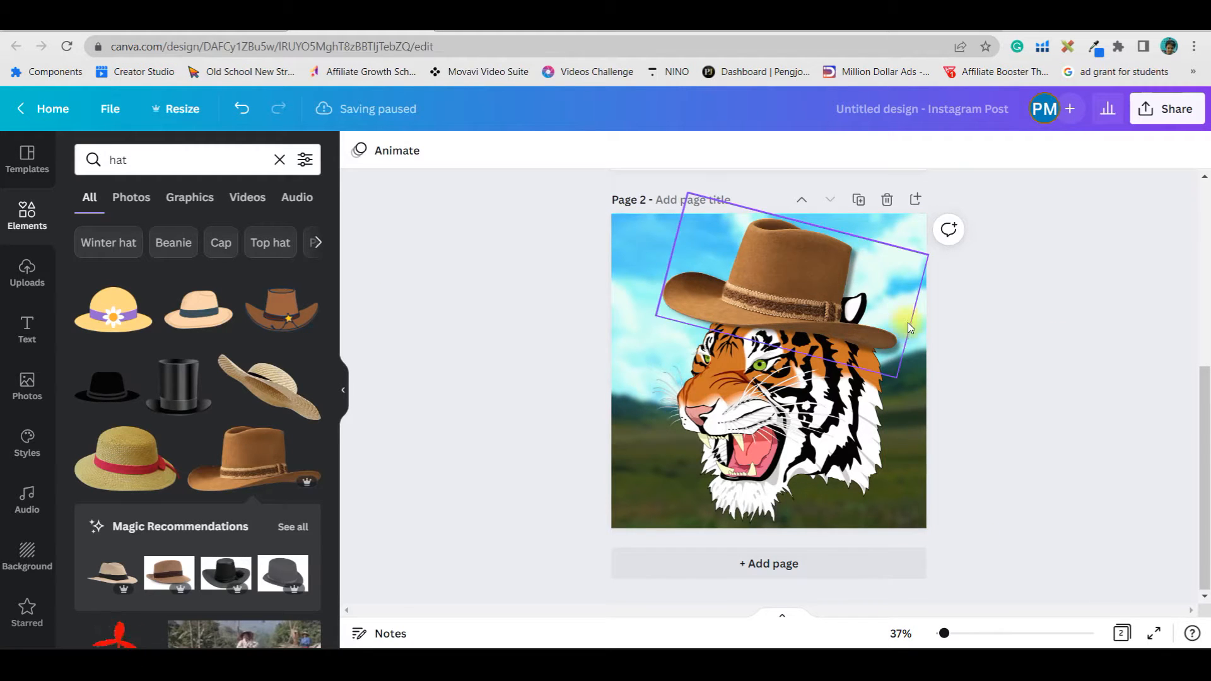
# Duplicate the plain tiger page and move the copy to the end as page 3
pyautogui.scroll(5, 915, 389)
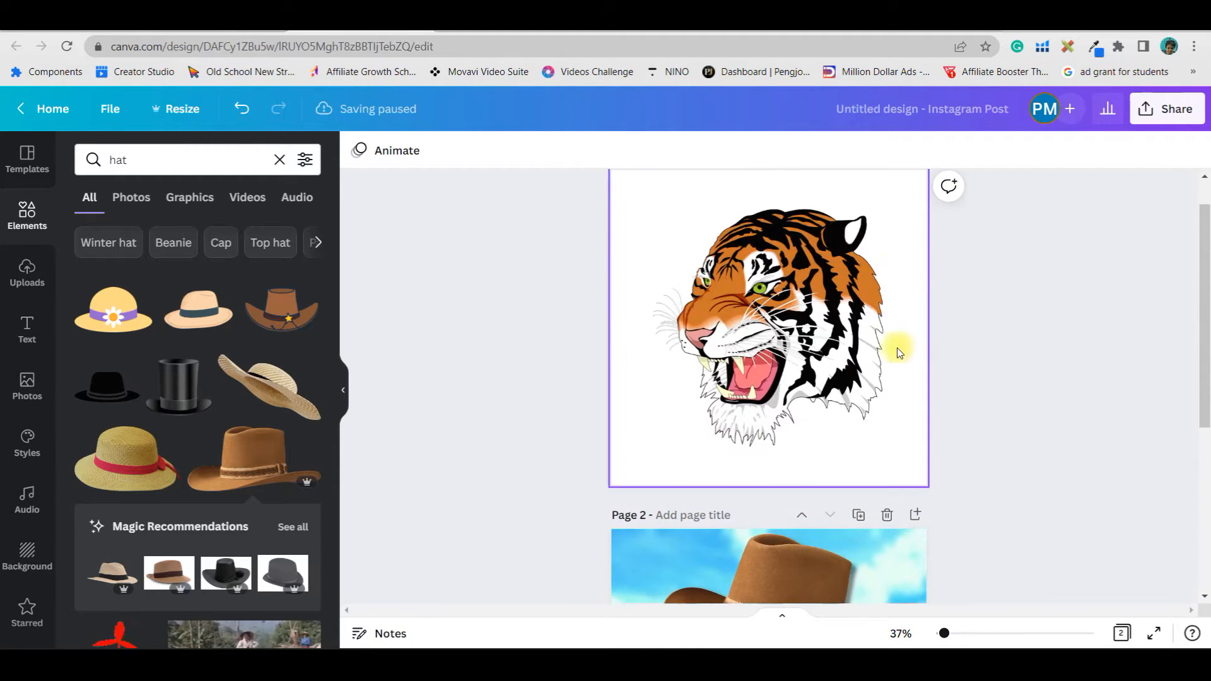
pyautogui.click(883, 241)
pyautogui.click(918, 208)
pyautogui.scroll(1, 1066, 316)
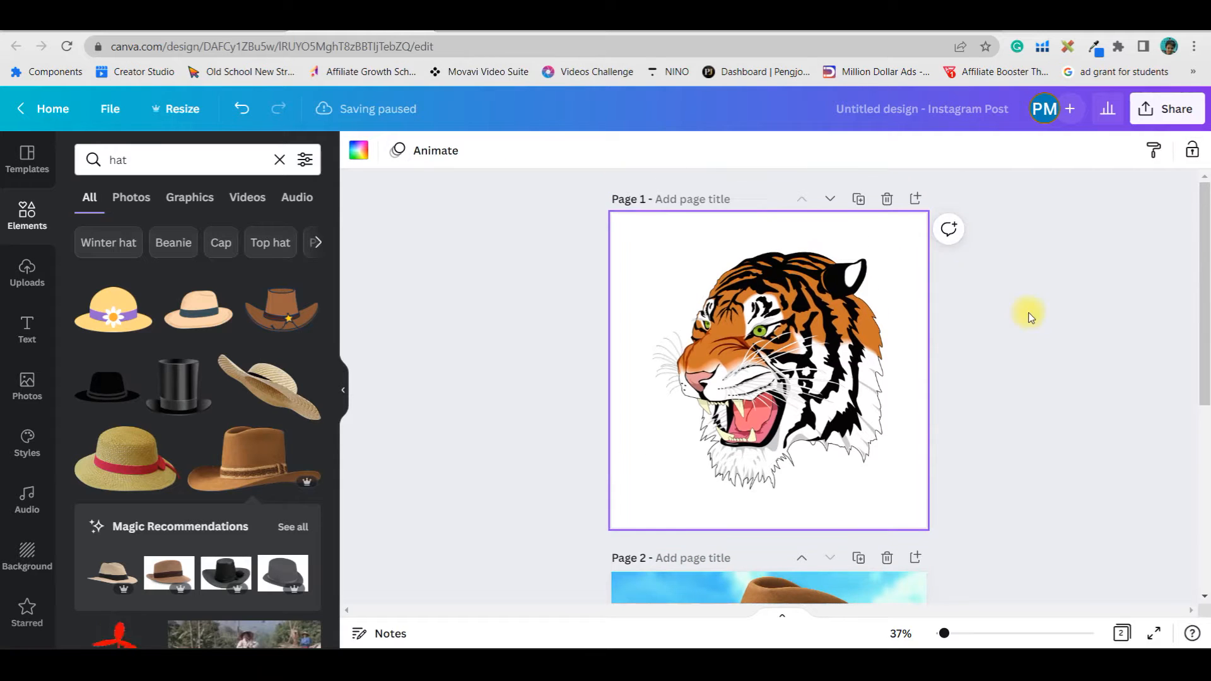
pyautogui.click(859, 198)
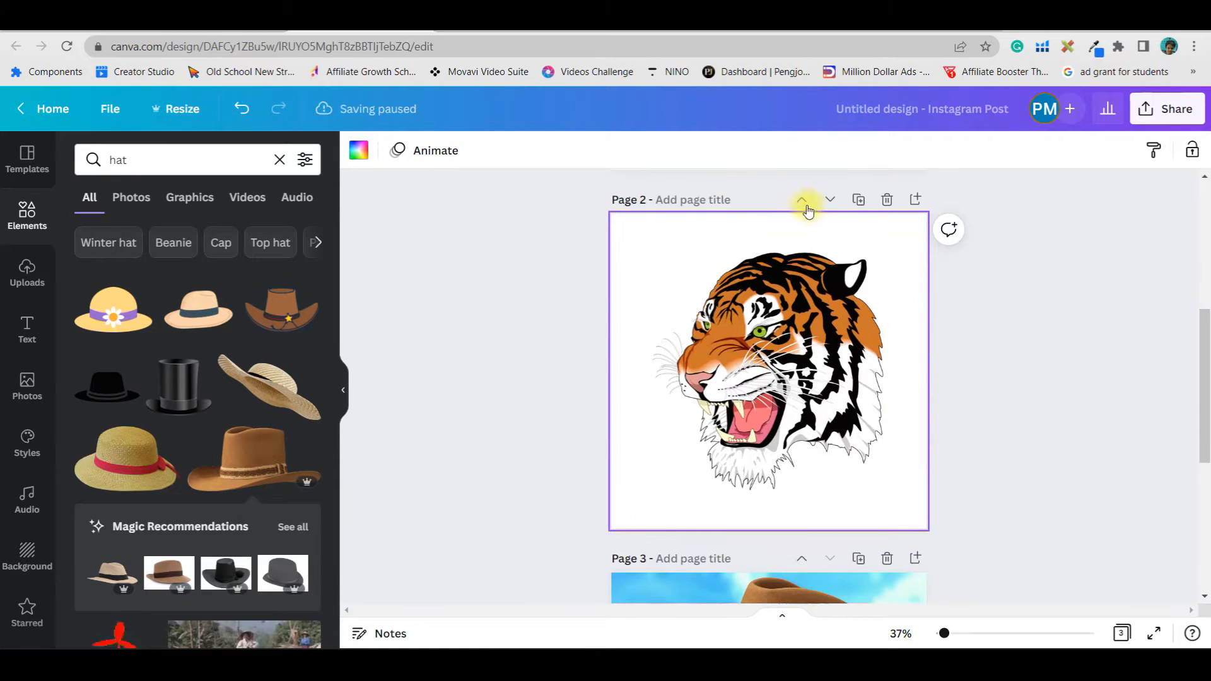
pyautogui.click(828, 200)
pyautogui.click(814, 398)
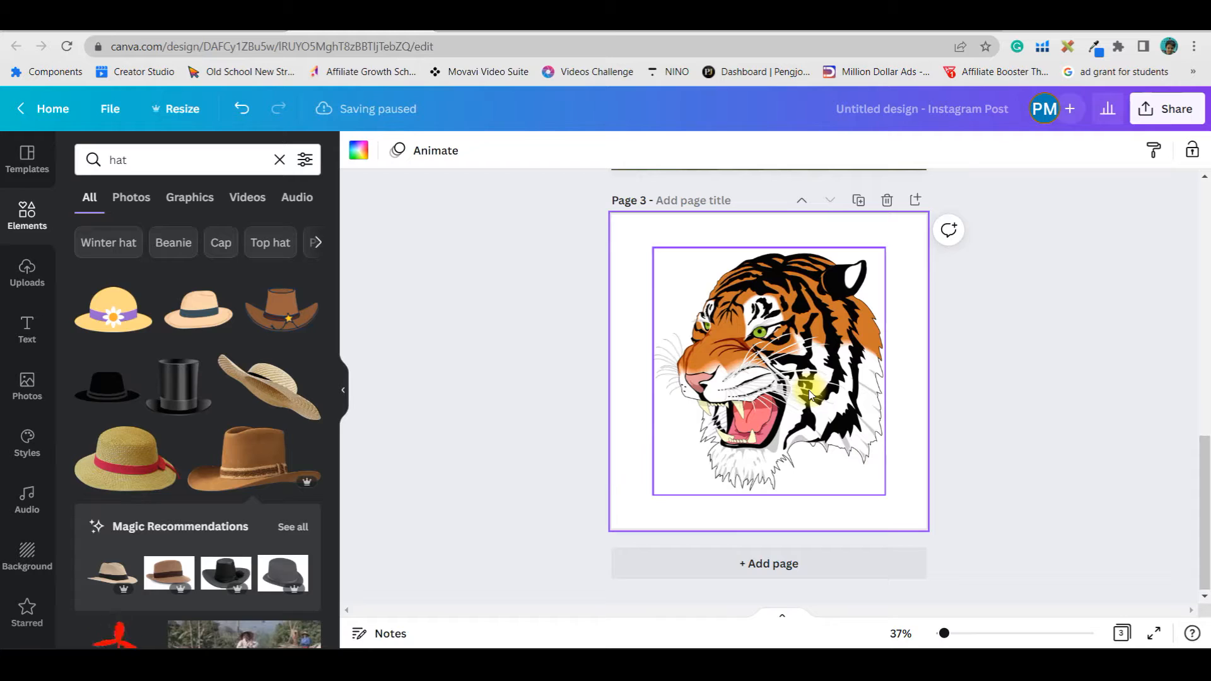
pyautogui.click(811, 396)
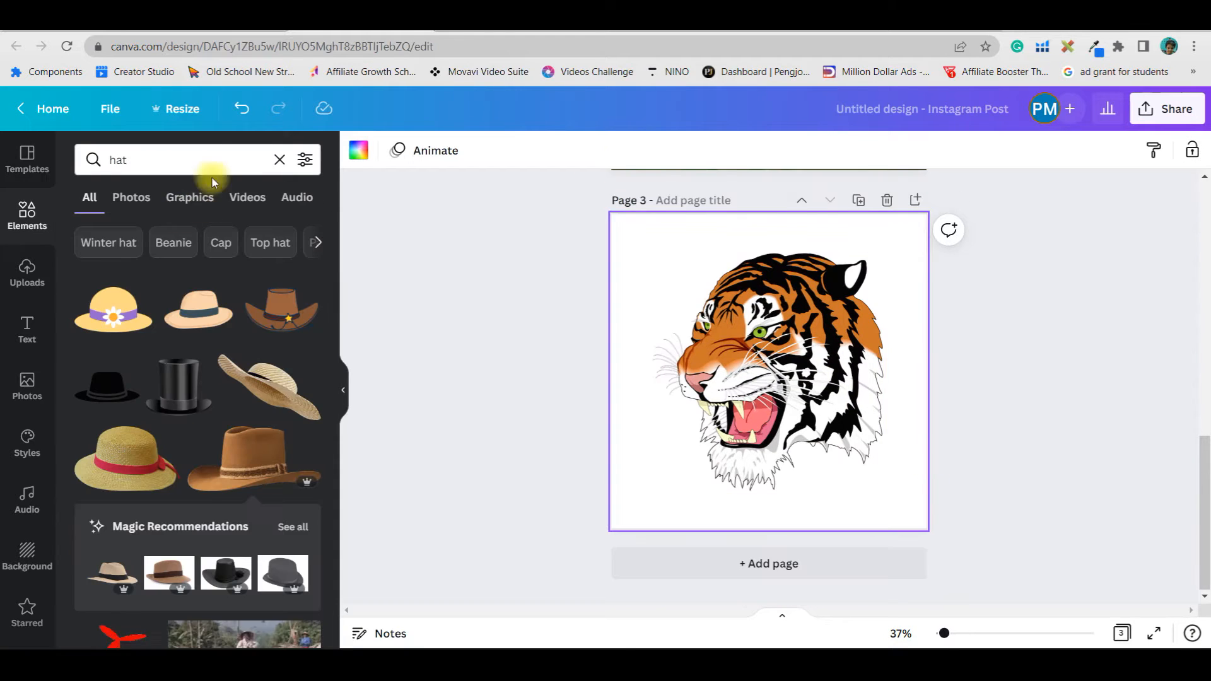
# Search the Elements for camp and add the night campsite photo with tents to page 3
pyautogui.click(92, 159)
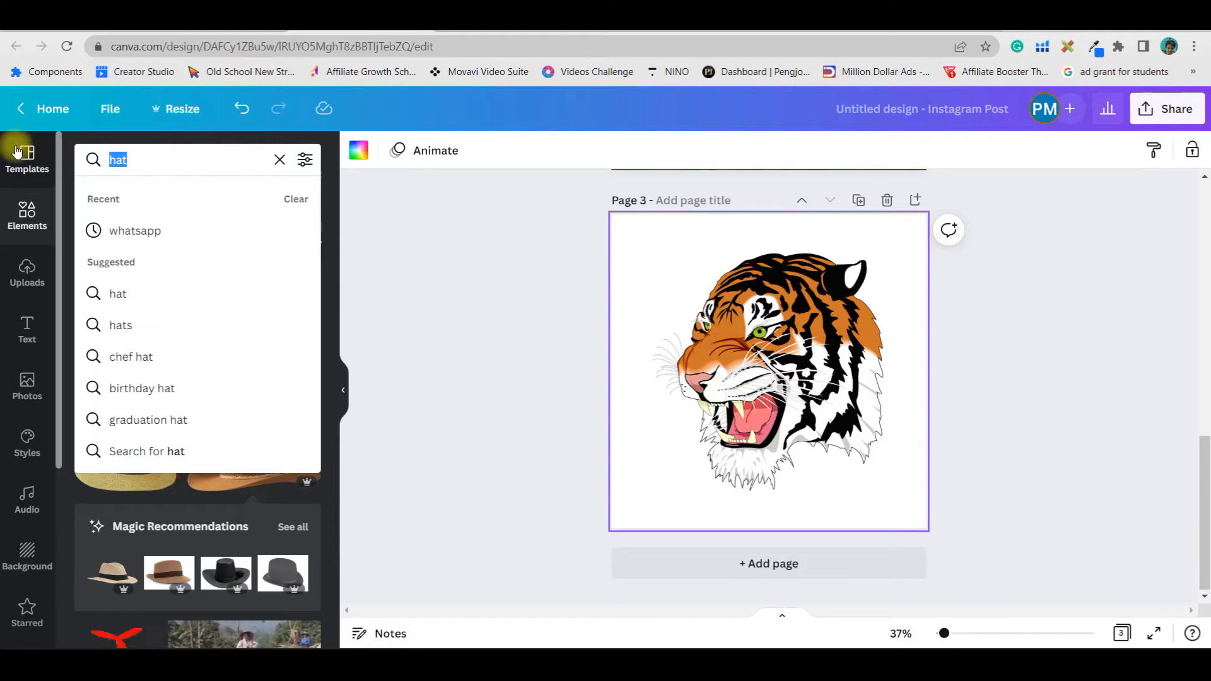
pyautogui.write('camp')
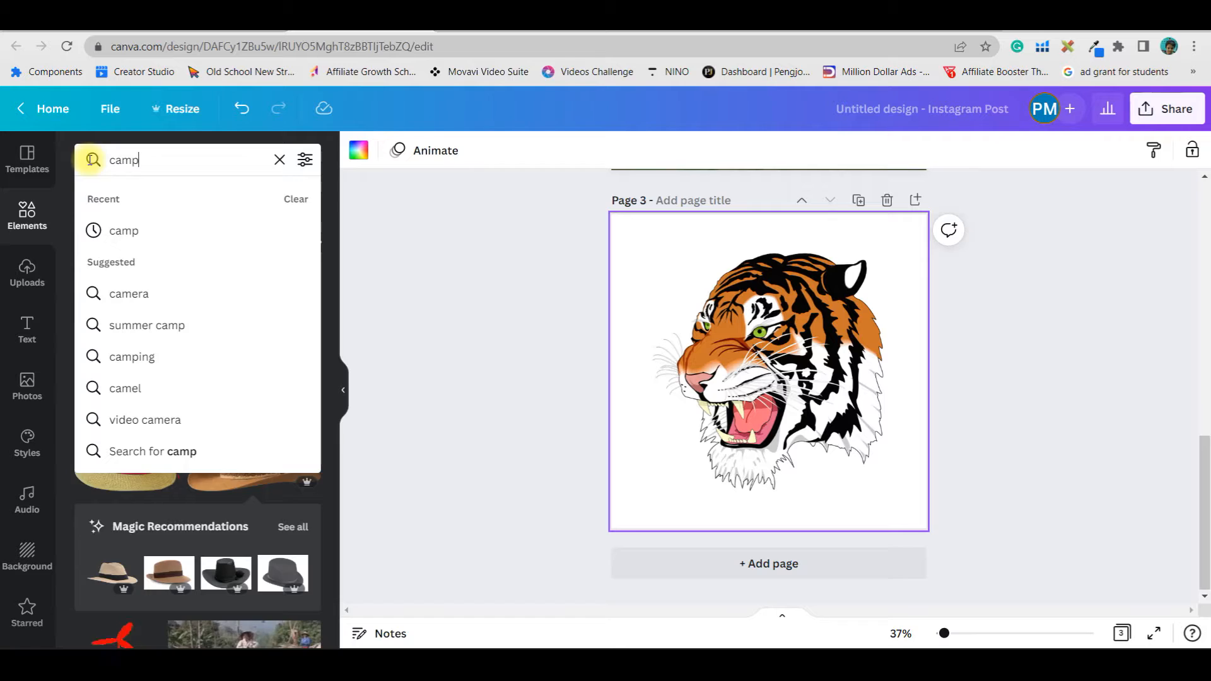
pyautogui.press('Return')
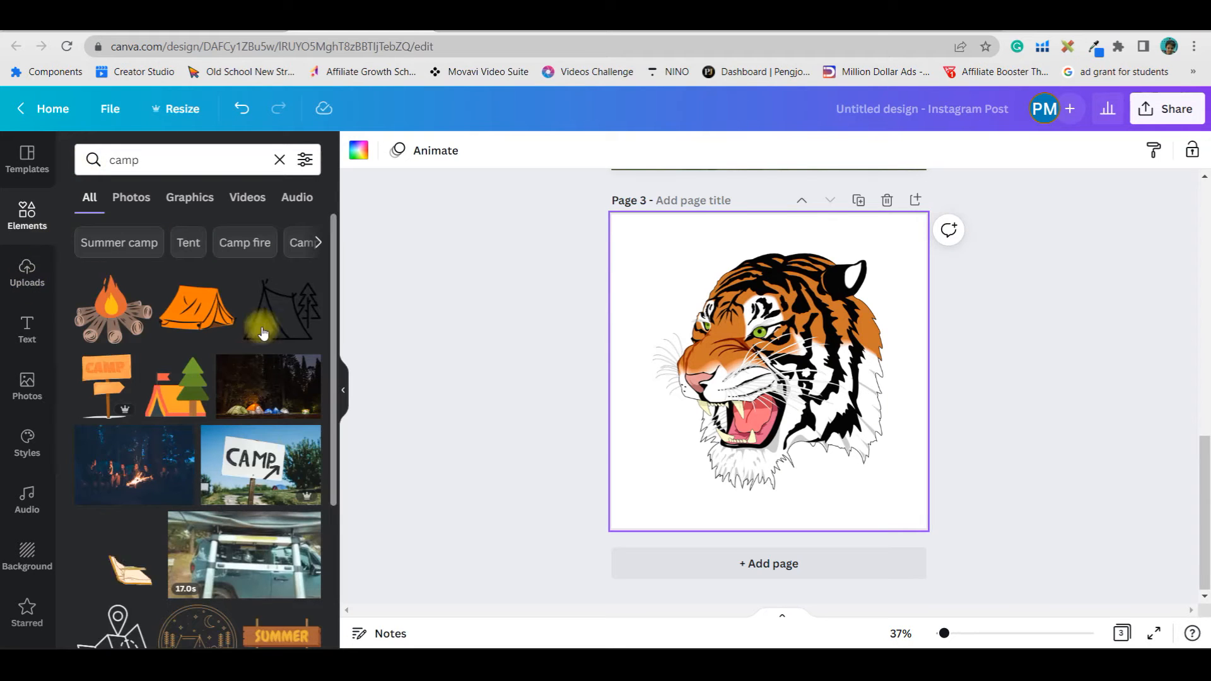
pyautogui.click(301, 391)
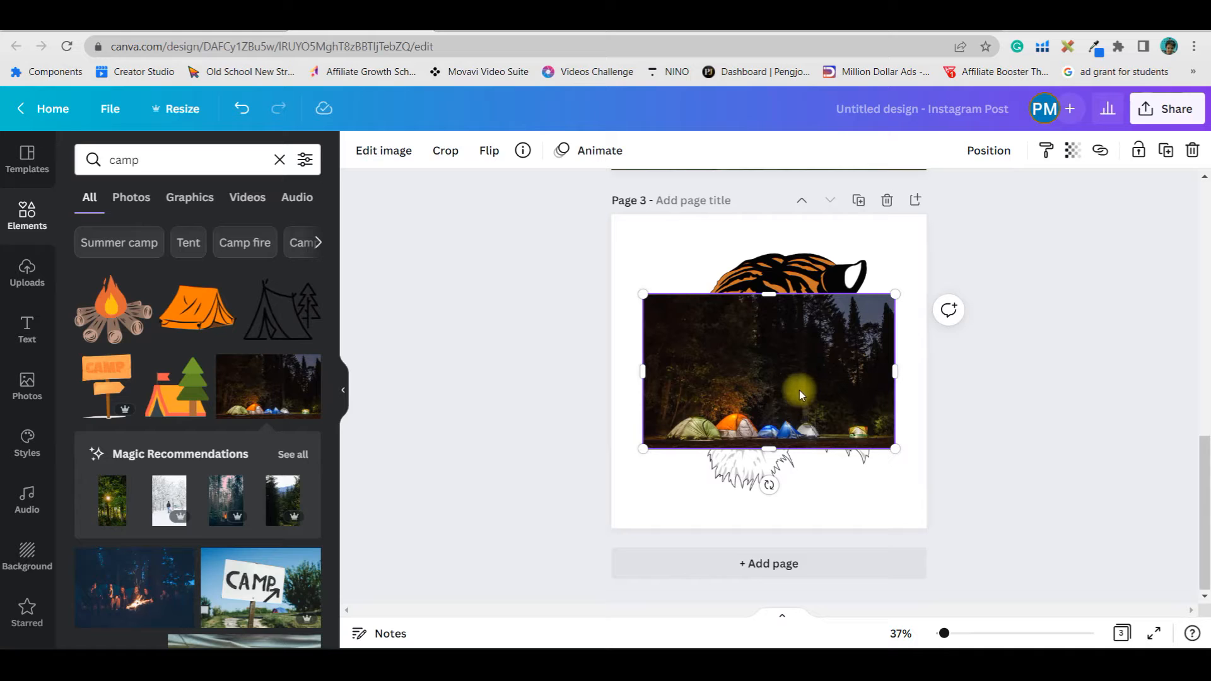
# Adjust the campsite photo to brightness 26, contrast 19, saturation 25 and blur 10
pyautogui.click(378, 150)
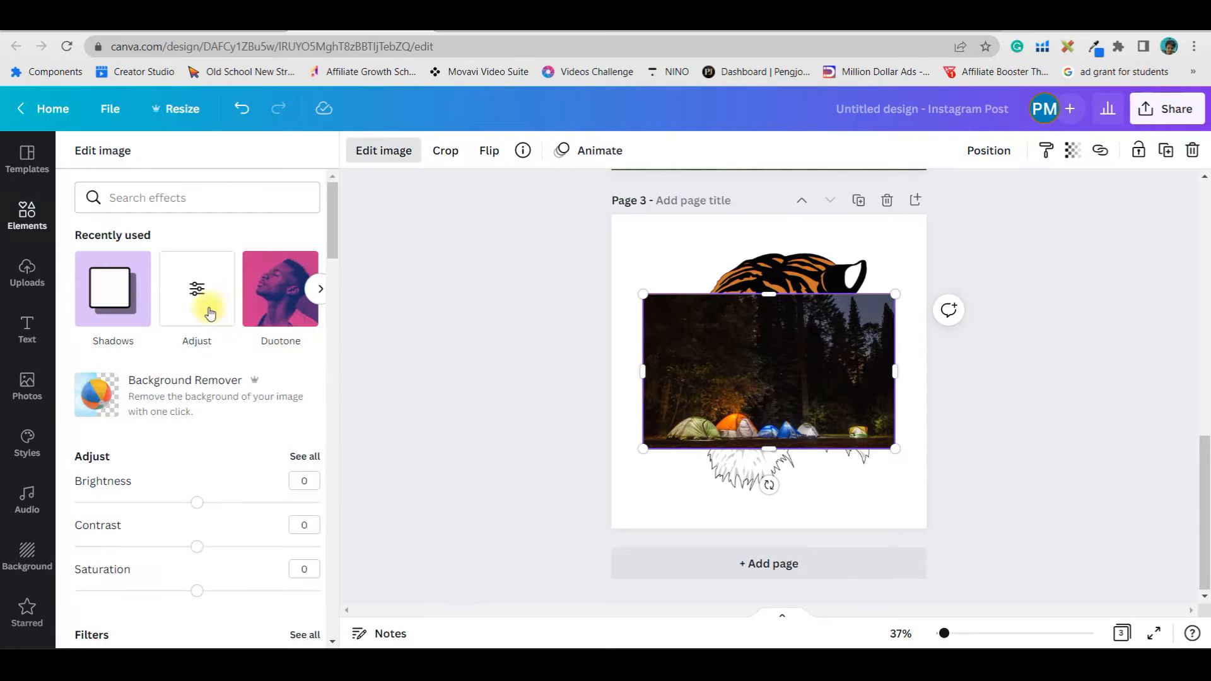
pyautogui.moveTo(197, 502); pyautogui.dragTo(229, 508)
pyautogui.click(300, 460)
pyautogui.moveTo(195, 351)
pyautogui.mouseDown()
pyautogui.moveTo(214, 353)
pyautogui.moveTo(197, 360)
pyautogui.mouseUp()
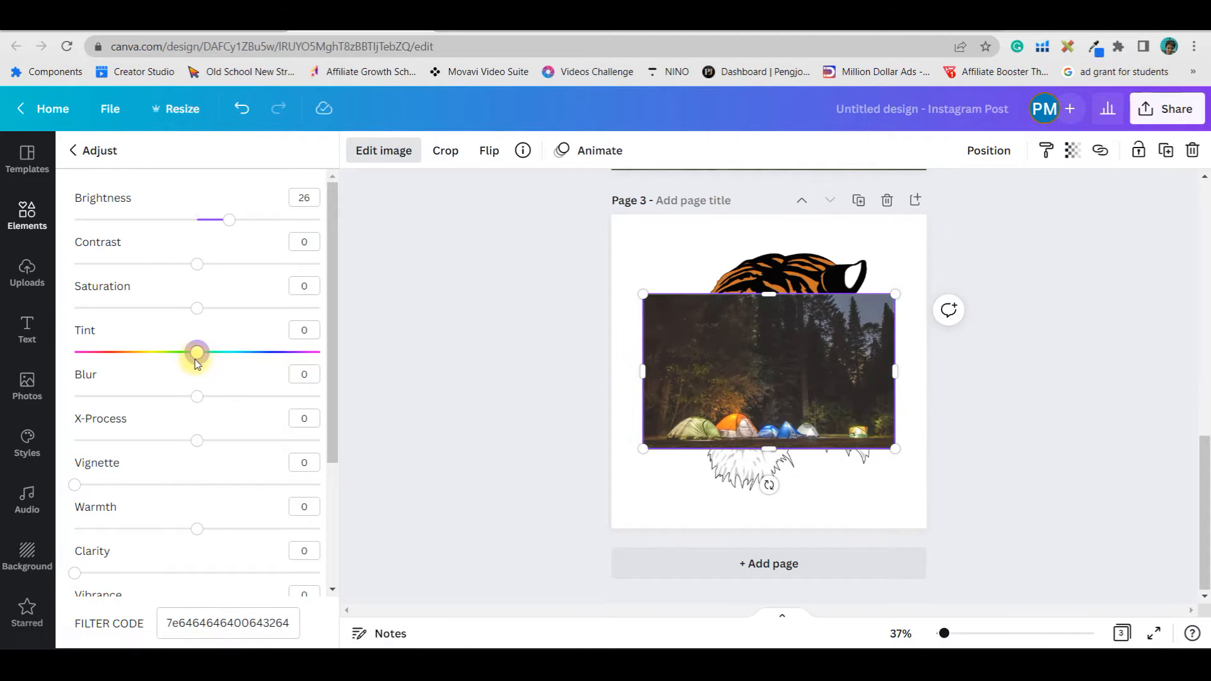
pyautogui.moveTo(196, 315); pyautogui.dragTo(224, 319)
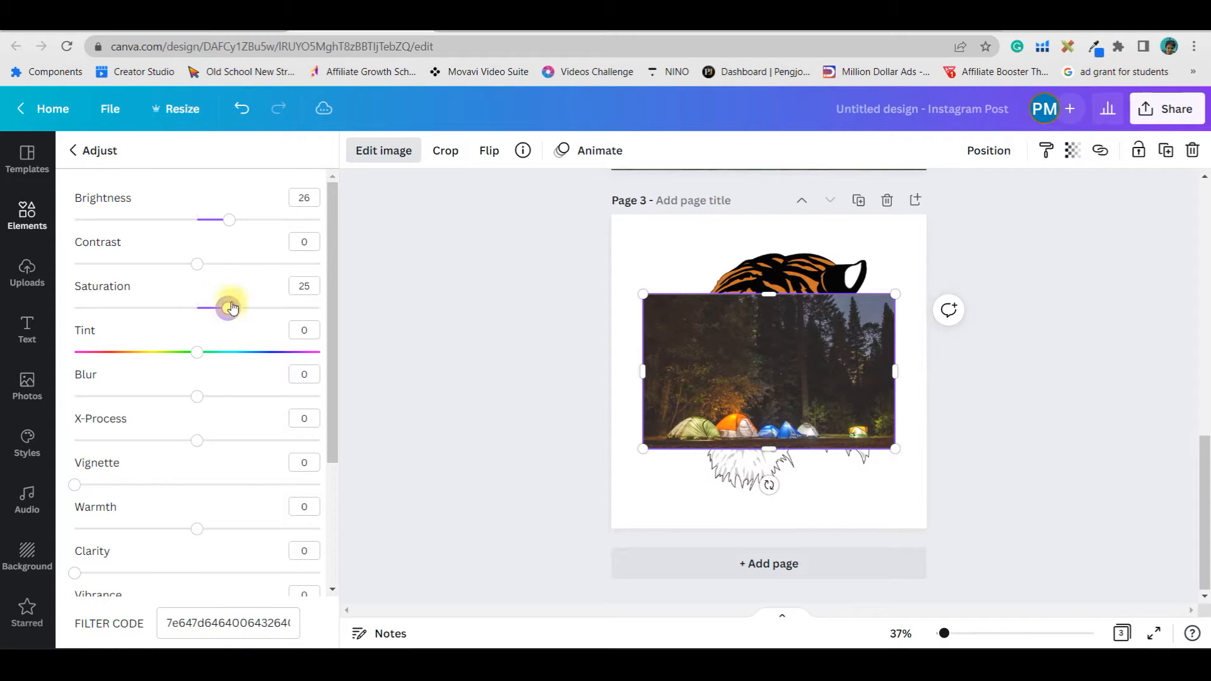
pyautogui.moveTo(198, 269); pyautogui.dragTo(222, 277)
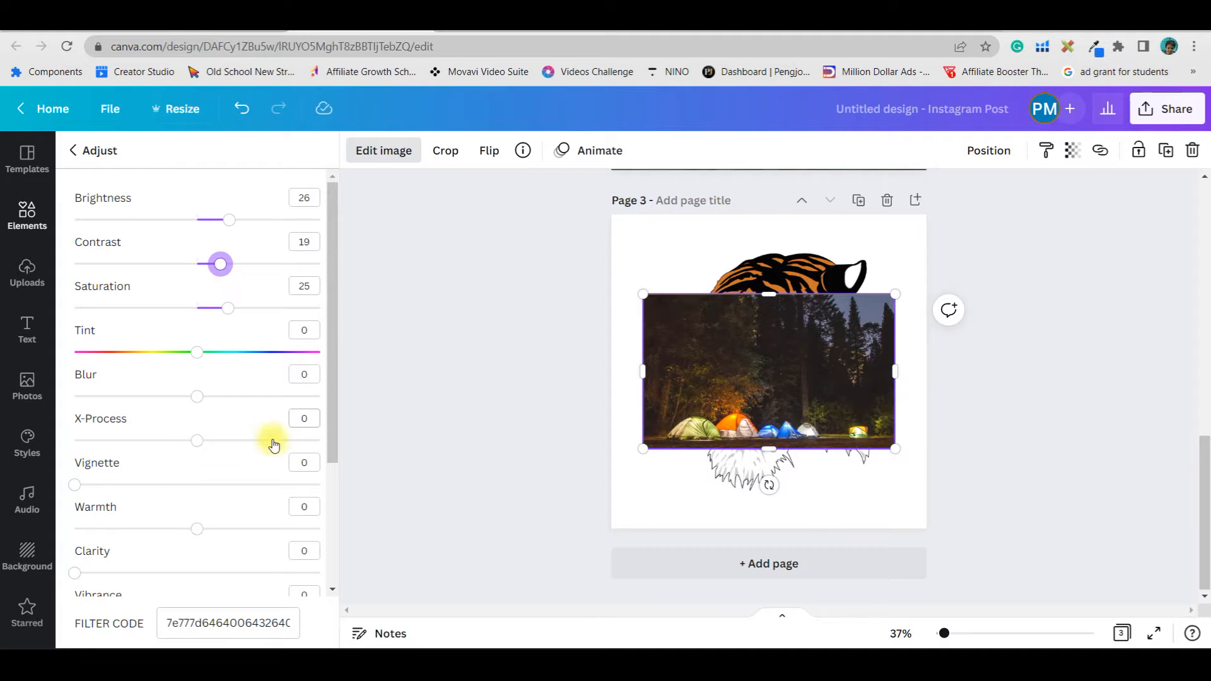
pyautogui.moveTo(200, 401); pyautogui.dragTo(210, 402)
pyautogui.click(304, 374)
pyautogui.write('10')
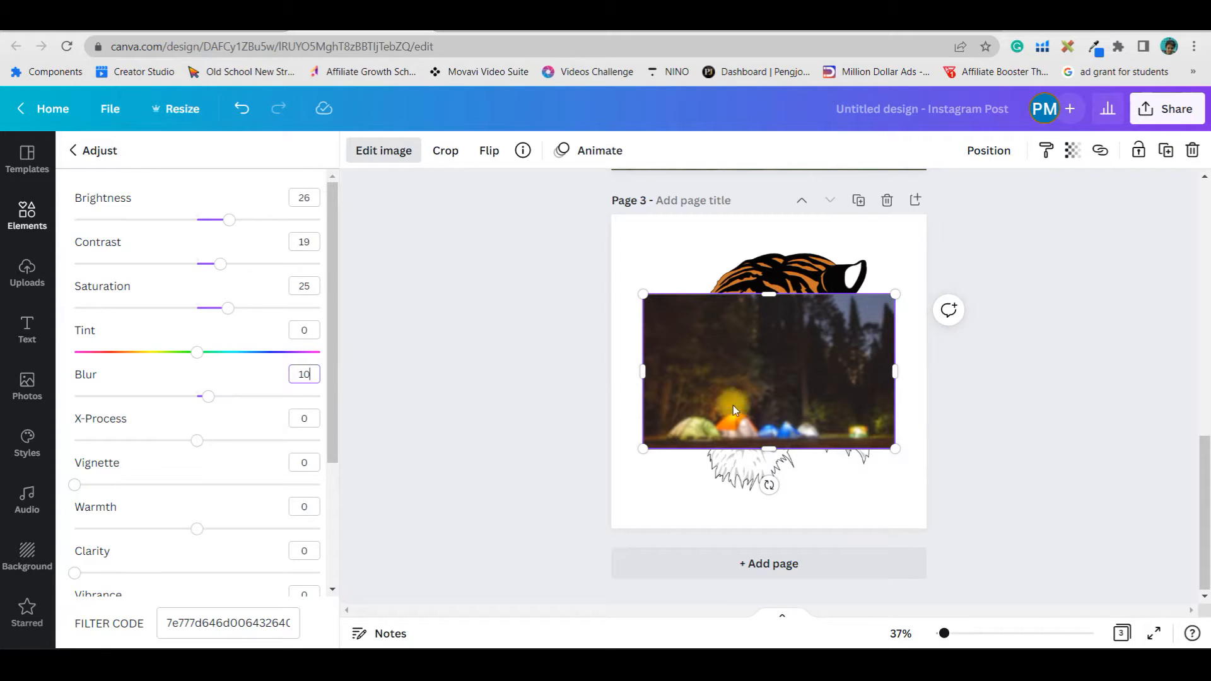
# Set the blurred campsite photo as the background of page 3
pyautogui.rightClick(808, 397)
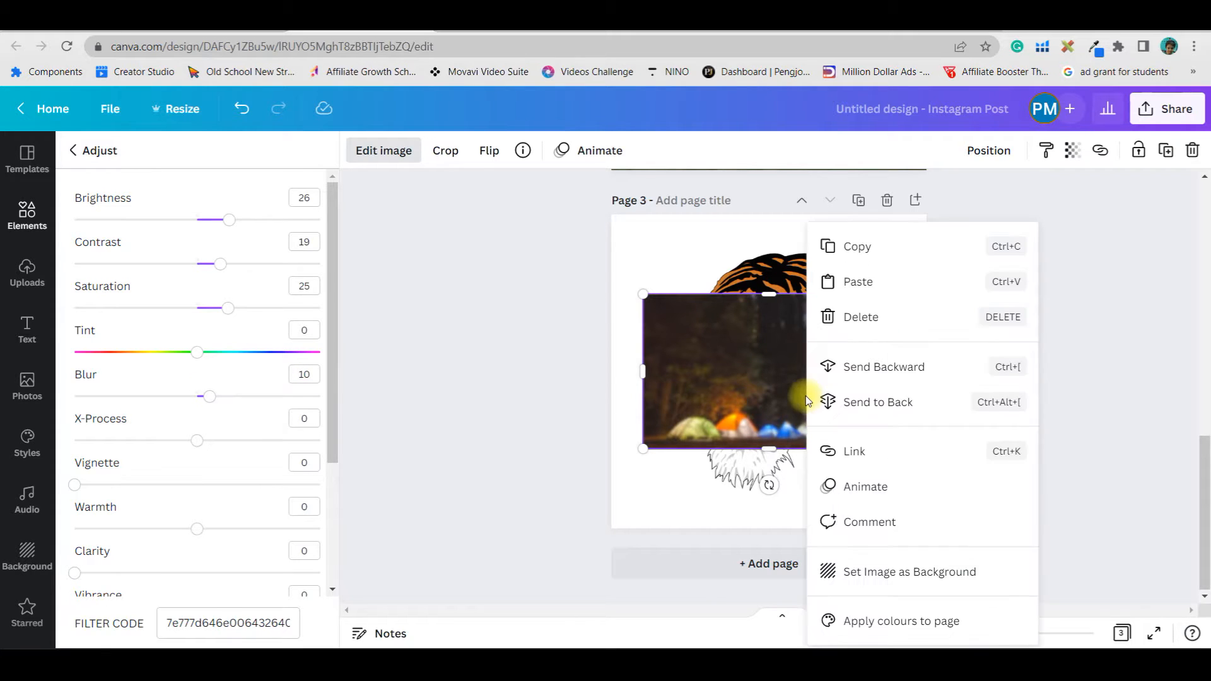
pyautogui.click(923, 578)
pyautogui.moveTo(823, 369); pyautogui.dragTo(819, 382)
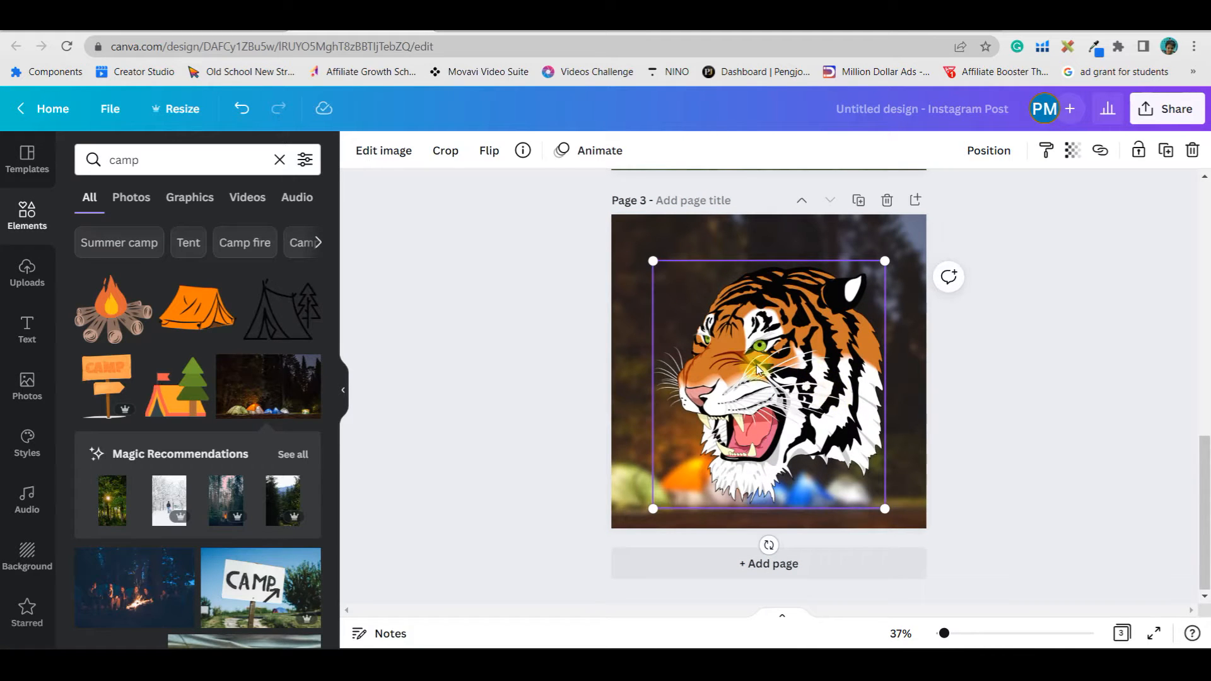
# Search the Elements for pipe and add the brown smoking pipe graphic to page 3
pyautogui.click(24, 212)
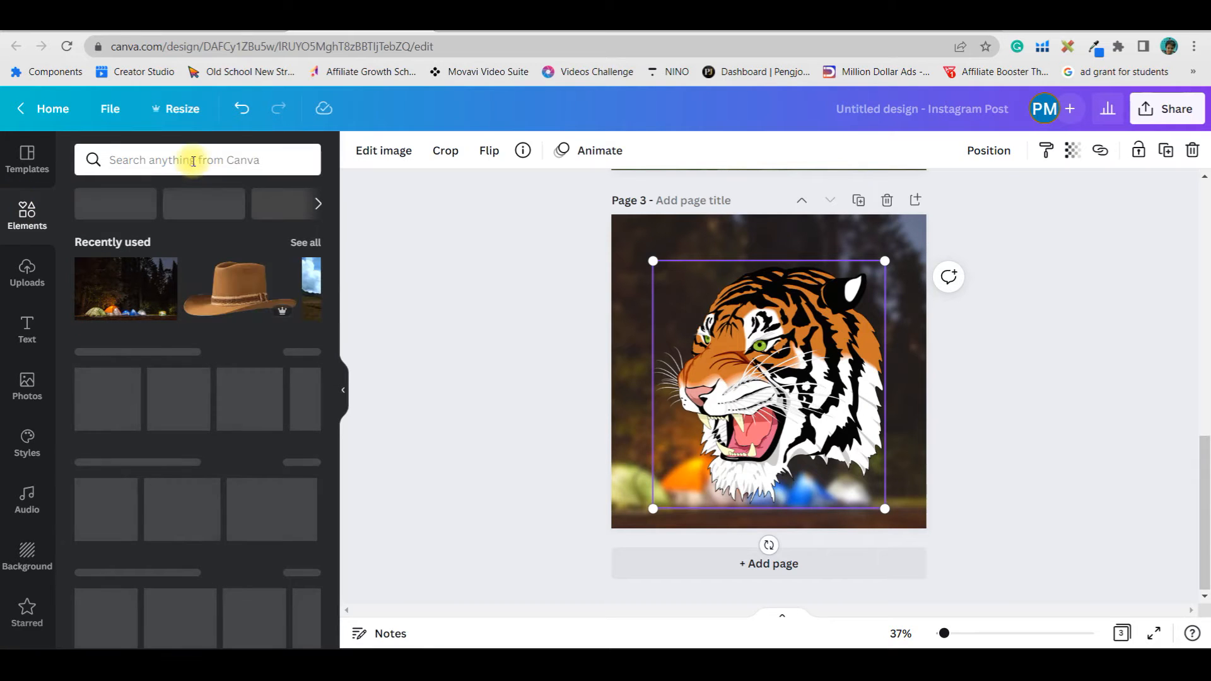
pyautogui.click(193, 161)
pyautogui.write('pipe')
pyautogui.press('Return')
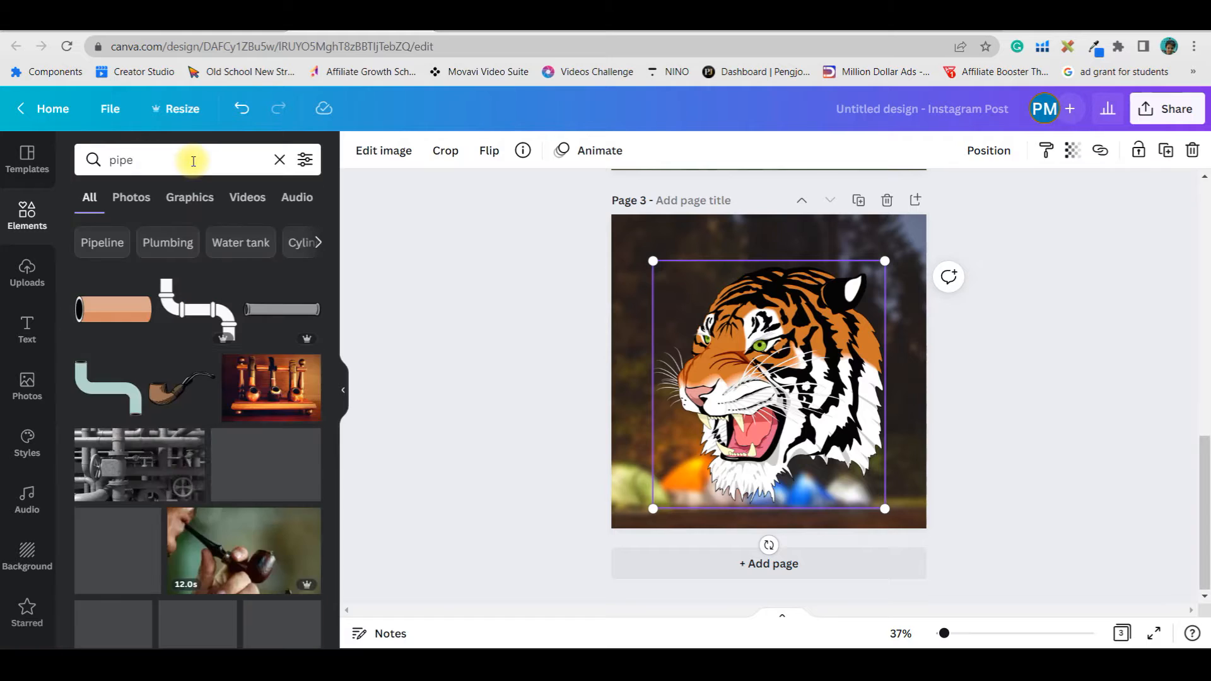
pyautogui.click(183, 393)
# Move the pipe to the lower left by the tiger's mouth and shift the tiger toward the right edge
pyautogui.moveTo(742, 382); pyautogui.dragTo(670, 479)
pyautogui.click(830, 387)
pyautogui.moveTo(830, 387); pyautogui.dragTo(846, 387)
pyautogui.moveTo(656, 467); pyautogui.dragTo(688, 476)
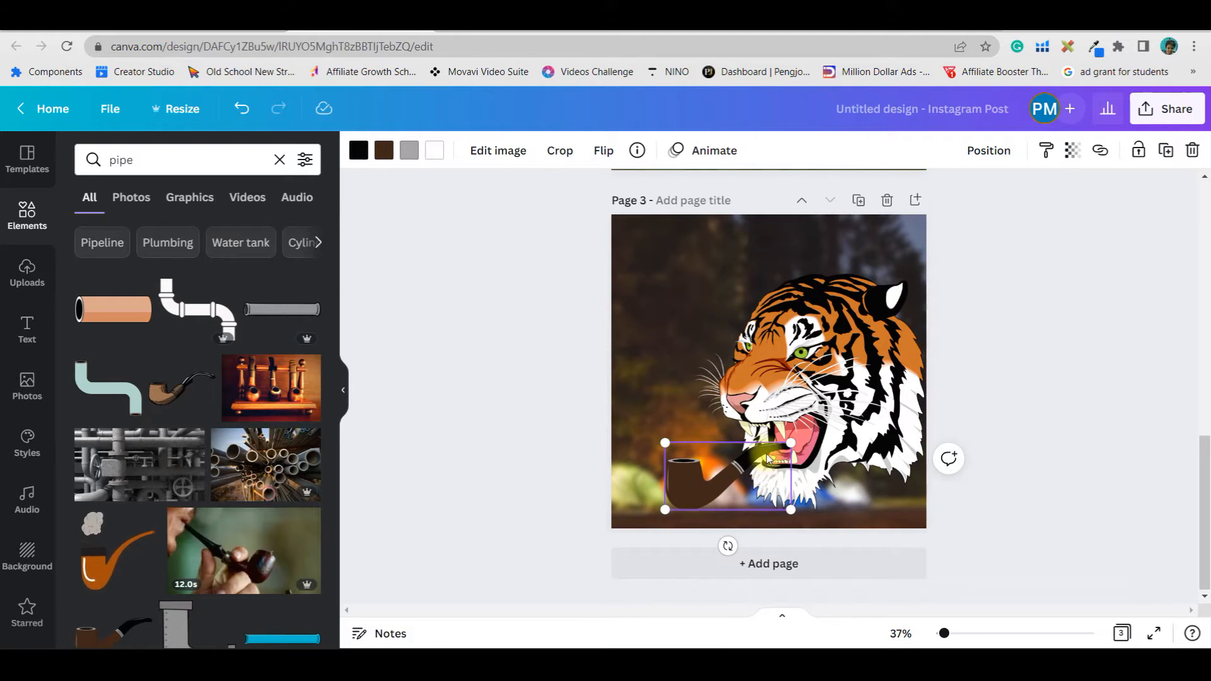
# Try cropping the tiger graphic
pyautogui.click(830, 383)
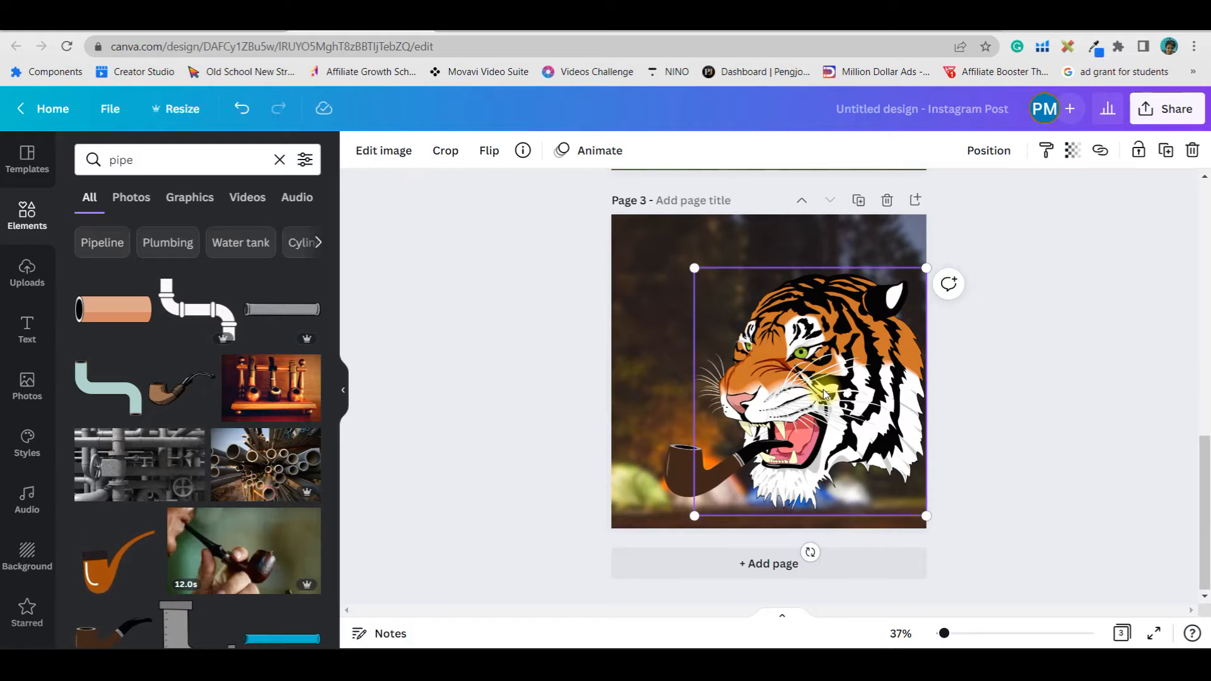
pyautogui.moveTo(834, 413); pyautogui.dragTo(830, 417)
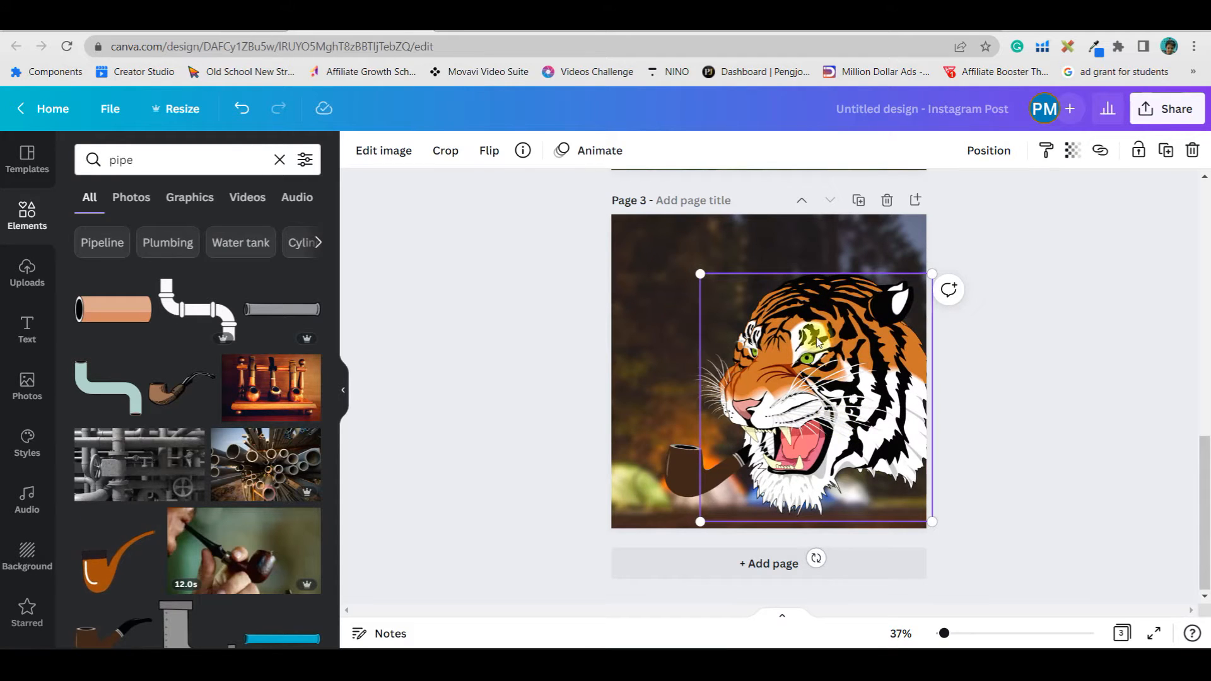
pyautogui.click(455, 154)
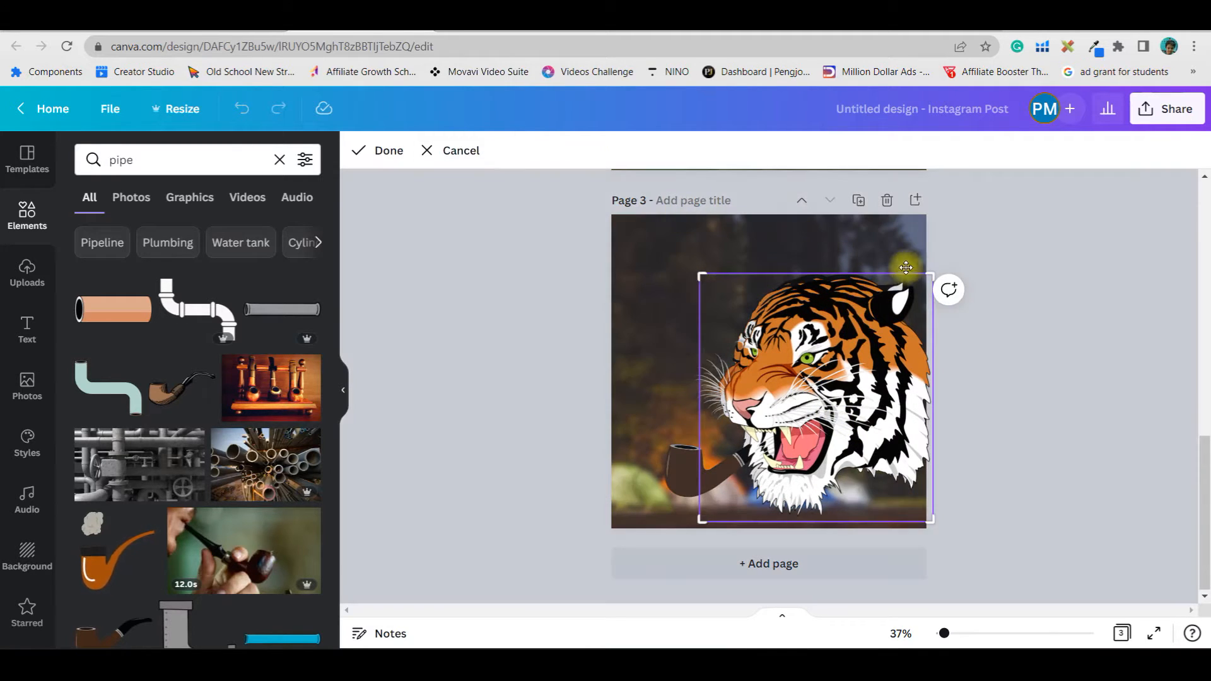
pyautogui.moveTo(932, 274); pyautogui.dragTo(884, 444)
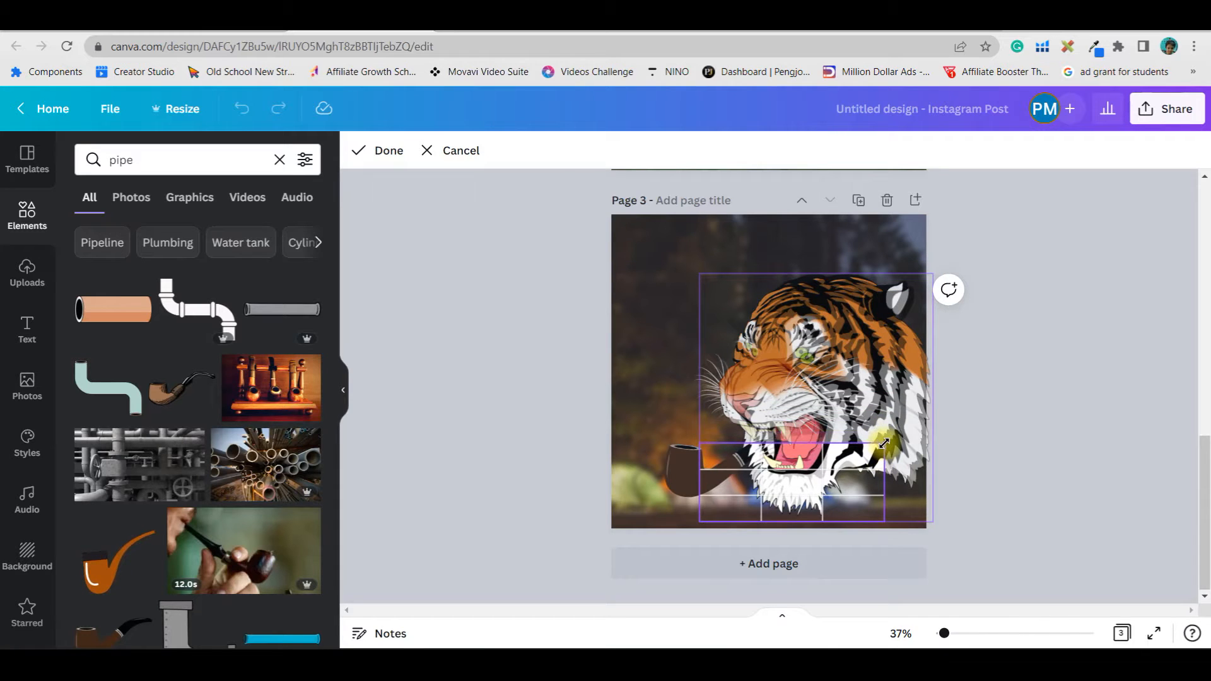
pyautogui.moveTo(884, 524); pyautogui.dragTo(869, 512)
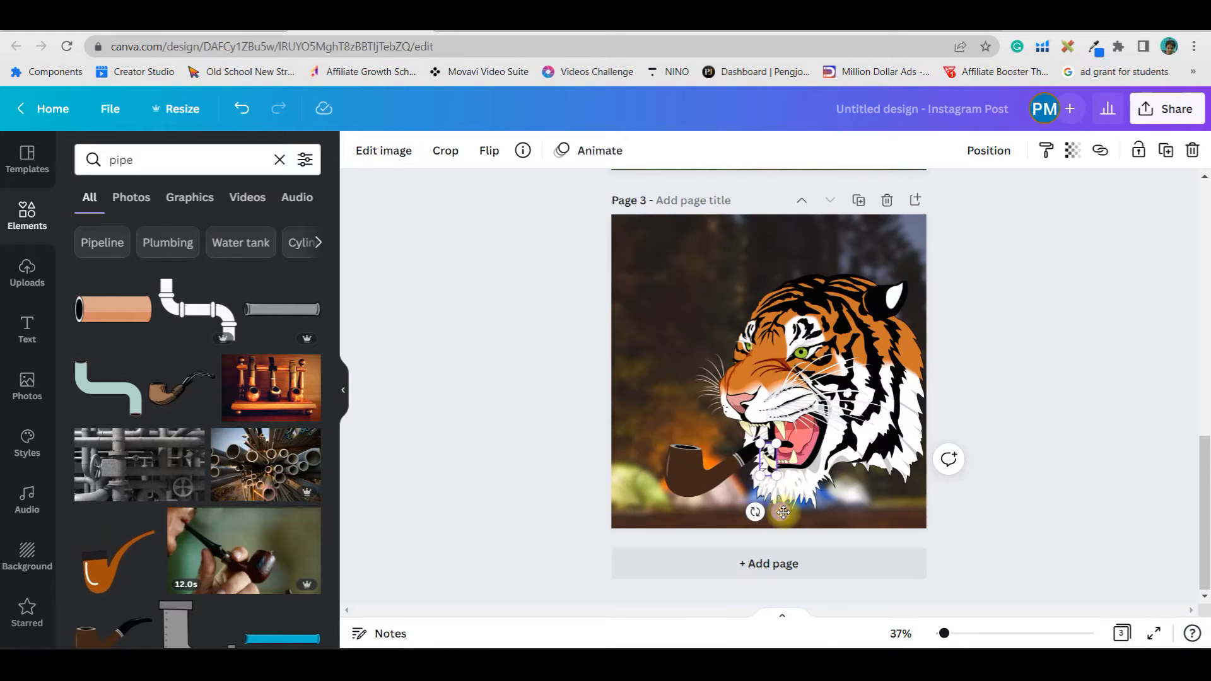
pyautogui.moveTo(783, 514)
pyautogui.mouseDown()
pyautogui.moveTo(797, 517)
pyautogui.moveTo(776, 509)
pyautogui.mouseUp()
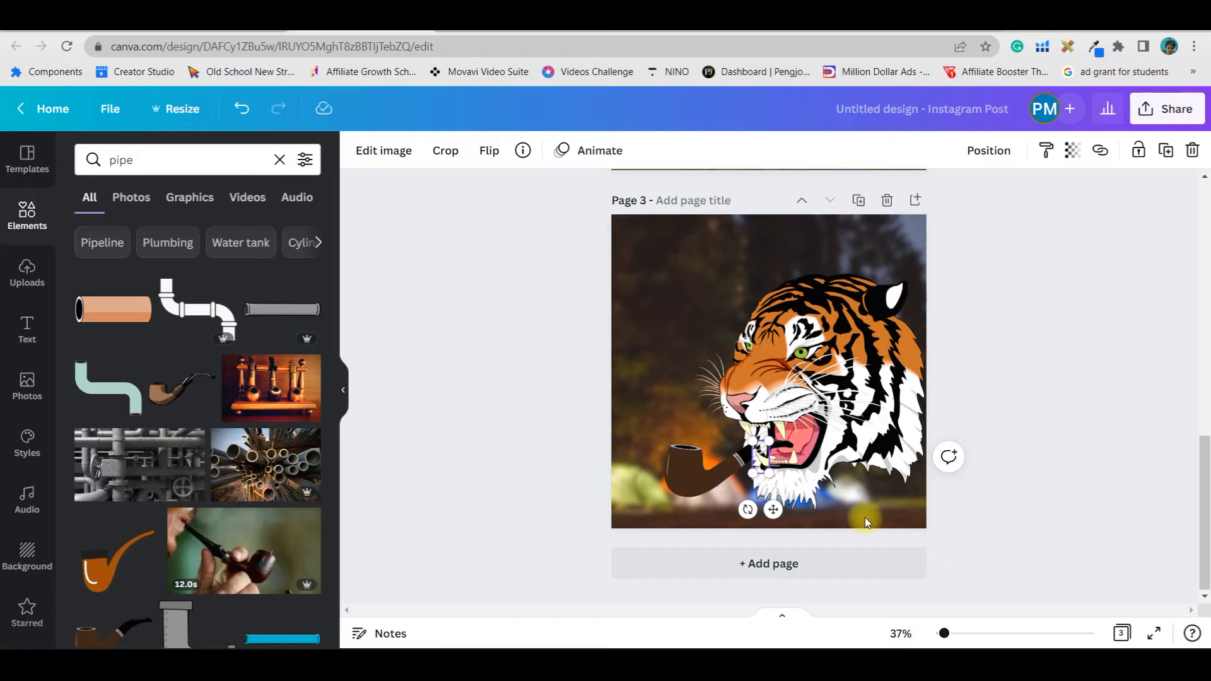
# Select both the pipe and the tiger and group them together
pyautogui.click(693, 469)
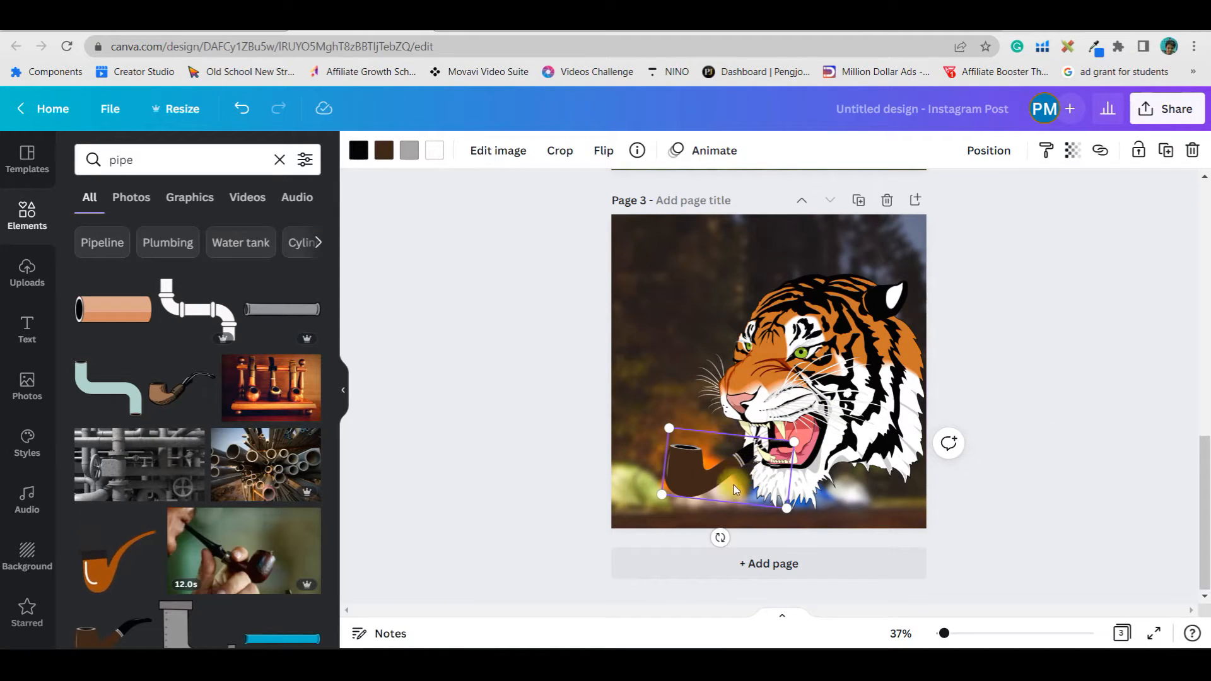
pyautogui.keyDown('shift'); pyautogui.click(762, 443); pyautogui.keyUp('shift')
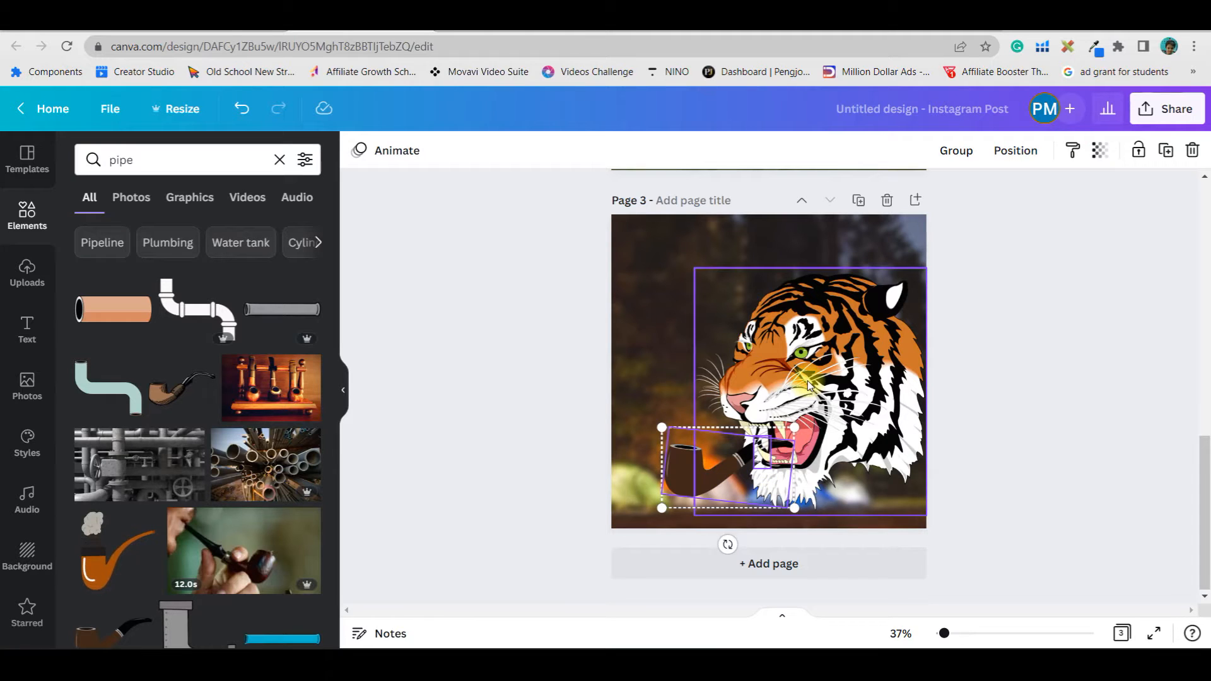
pyautogui.click(960, 152)
pyautogui.click(1047, 407)
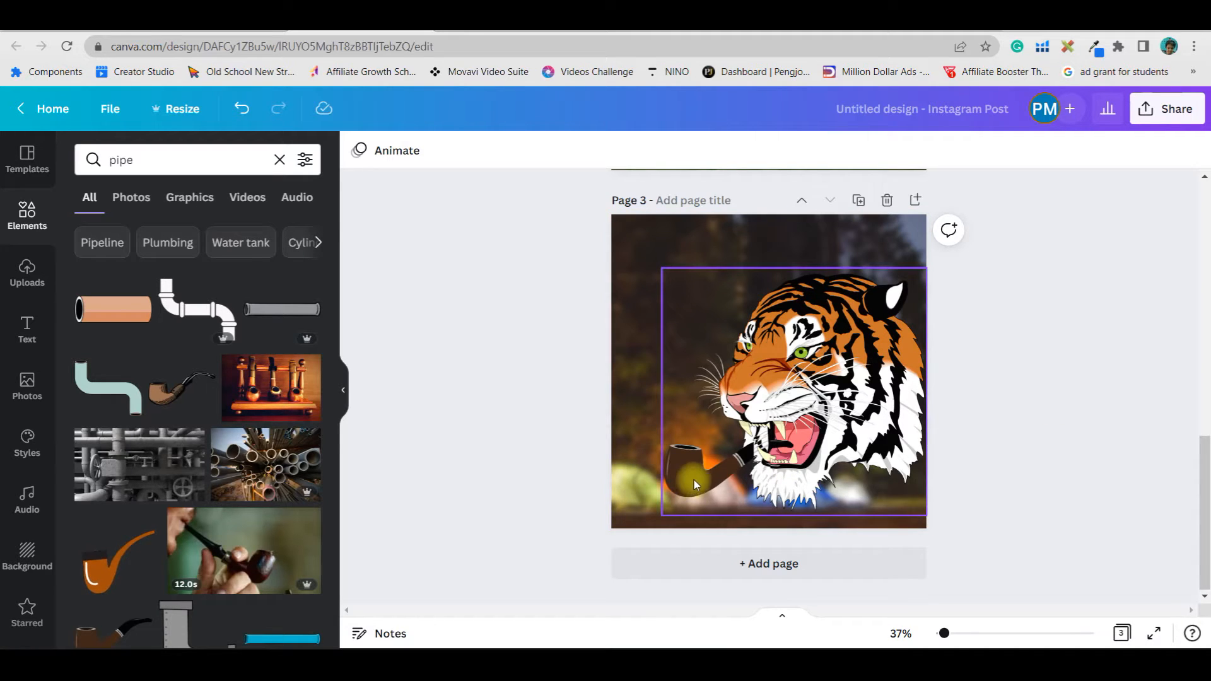
# Search the Elements for smoke and add the white swirling smoke graphic
pyautogui.click(158, 160)
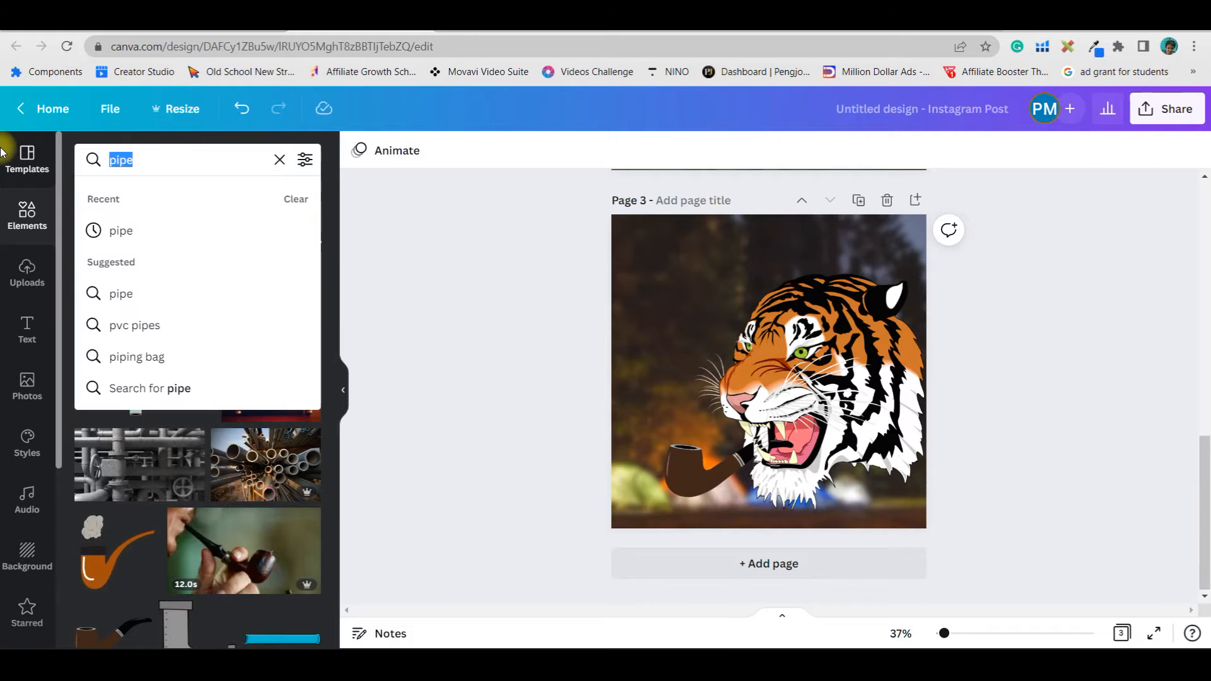
pyautogui.write('smo')
pyautogui.click(126, 293)
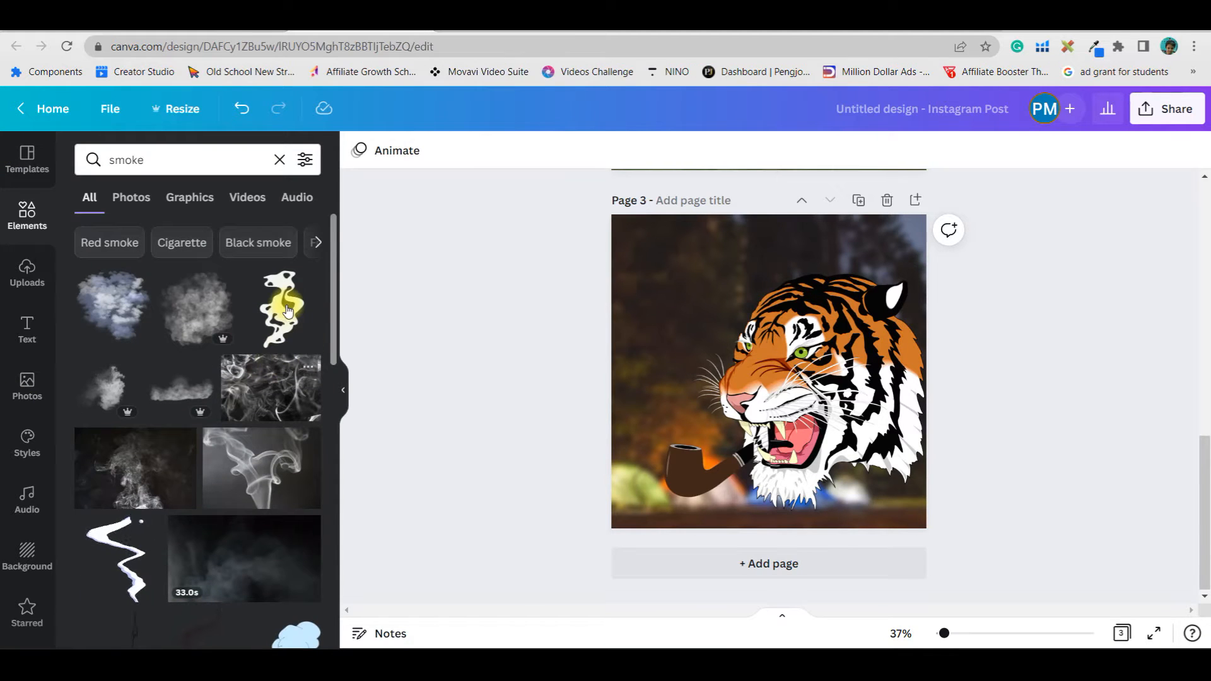
pyautogui.click(284, 309)
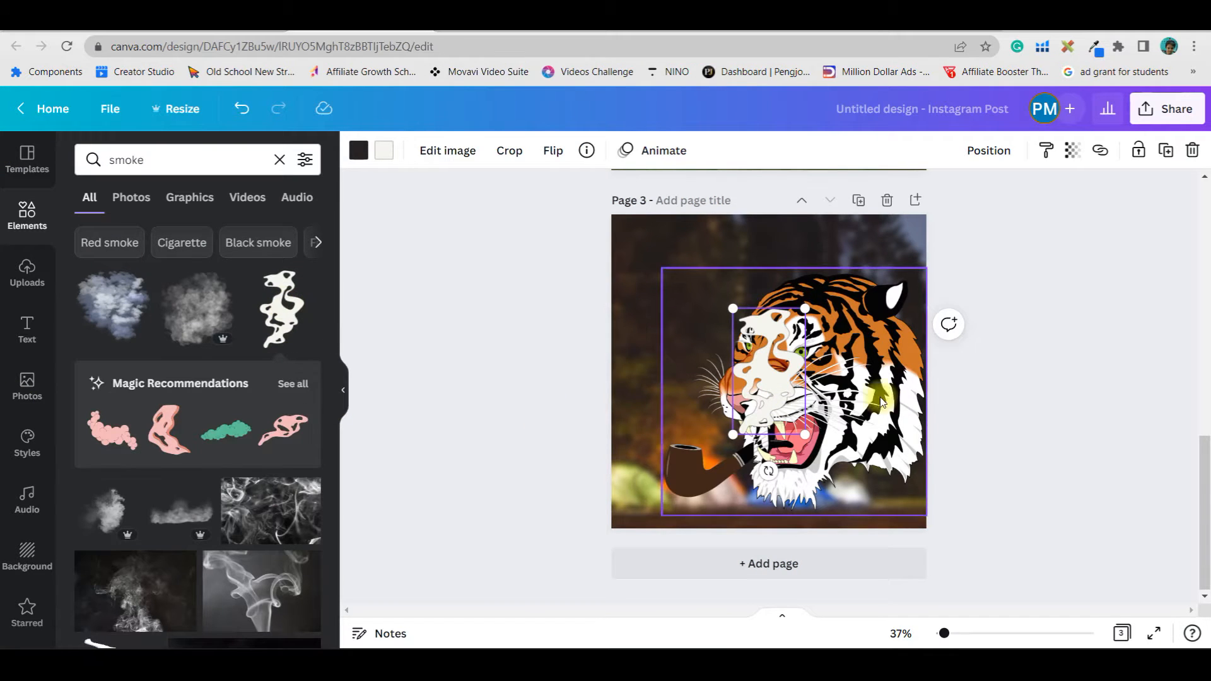
# Move the smoke graphic to the left above the pipe and recolour it grey
pyautogui.moveTo(735, 365); pyautogui.dragTo(656, 344)
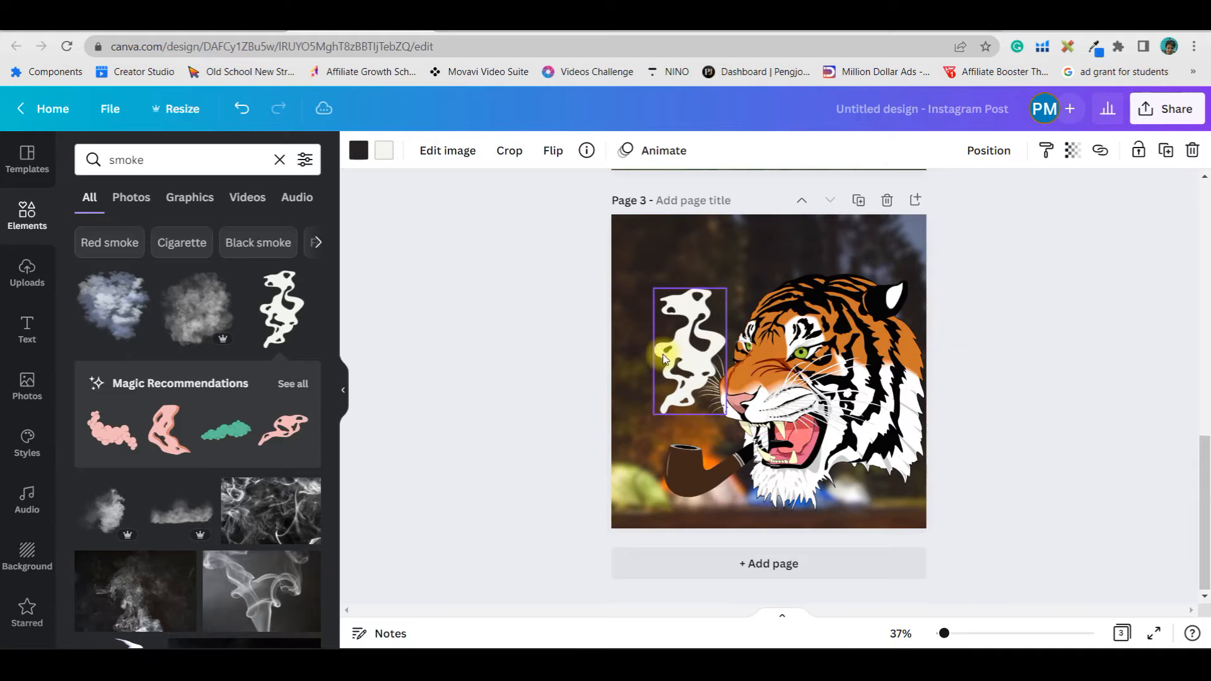
pyautogui.click(384, 153)
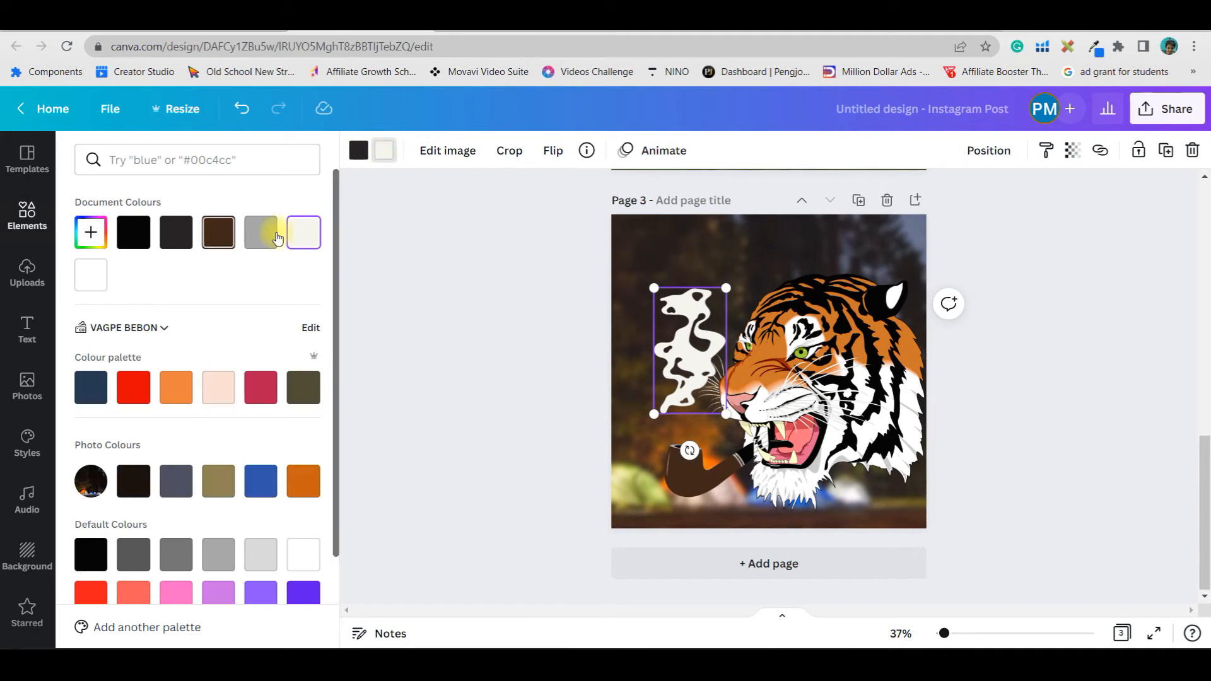
pyautogui.click(261, 232)
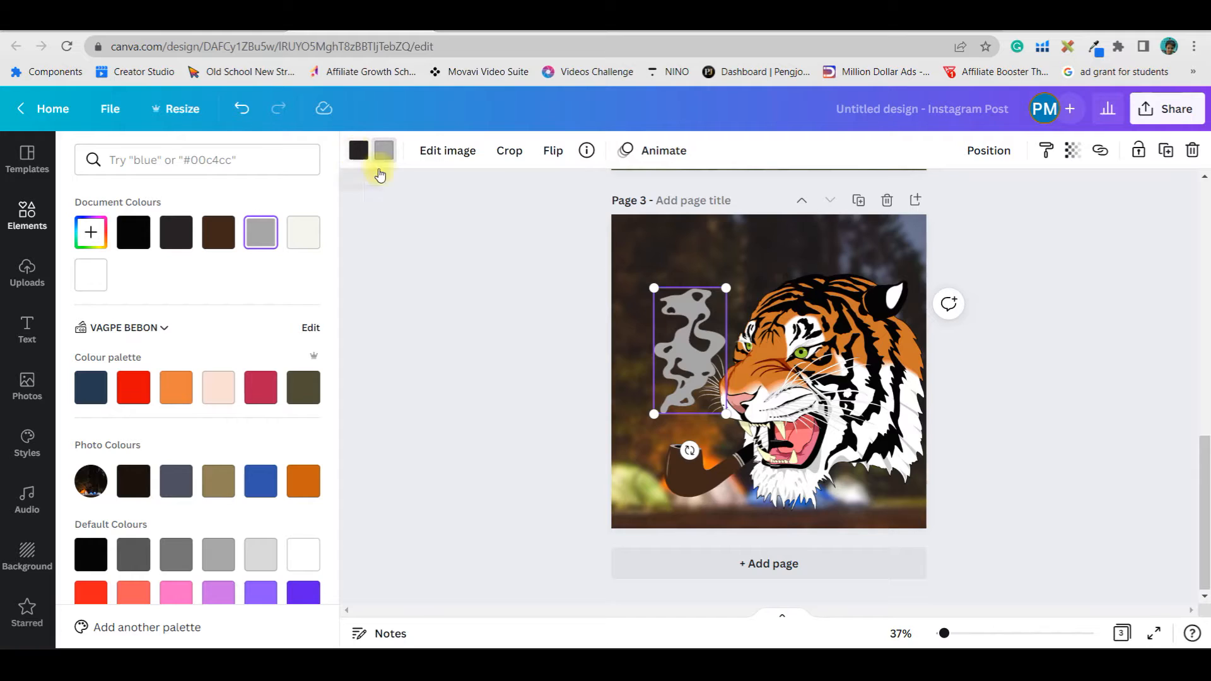
# Resize and tilt the smoke so it rises from the pipe bowl
pyautogui.moveTo(702, 347); pyautogui.dragTo(715, 367)
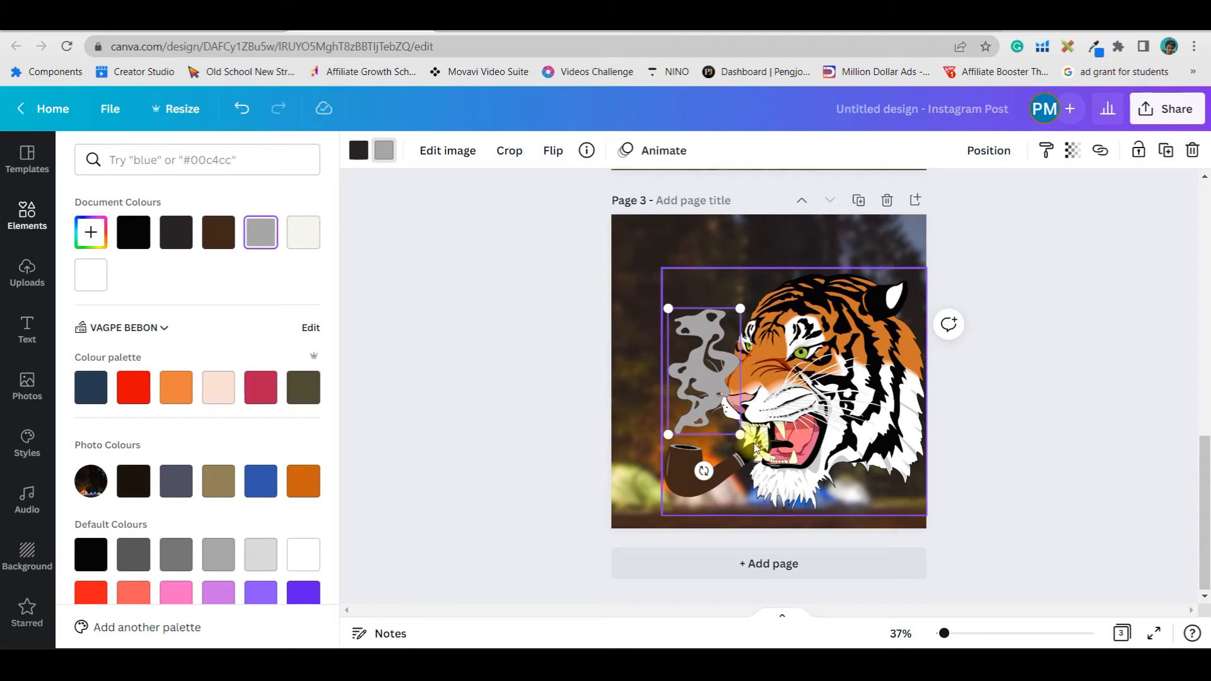
pyautogui.moveTo(740, 435)
pyautogui.mouseDown()
pyautogui.moveTo(718, 397)
pyautogui.moveTo(709, 441)
pyautogui.moveTo(719, 441)
pyautogui.mouseUp()
pyautogui.moveTo(699, 364); pyautogui.dragTo(696, 408)
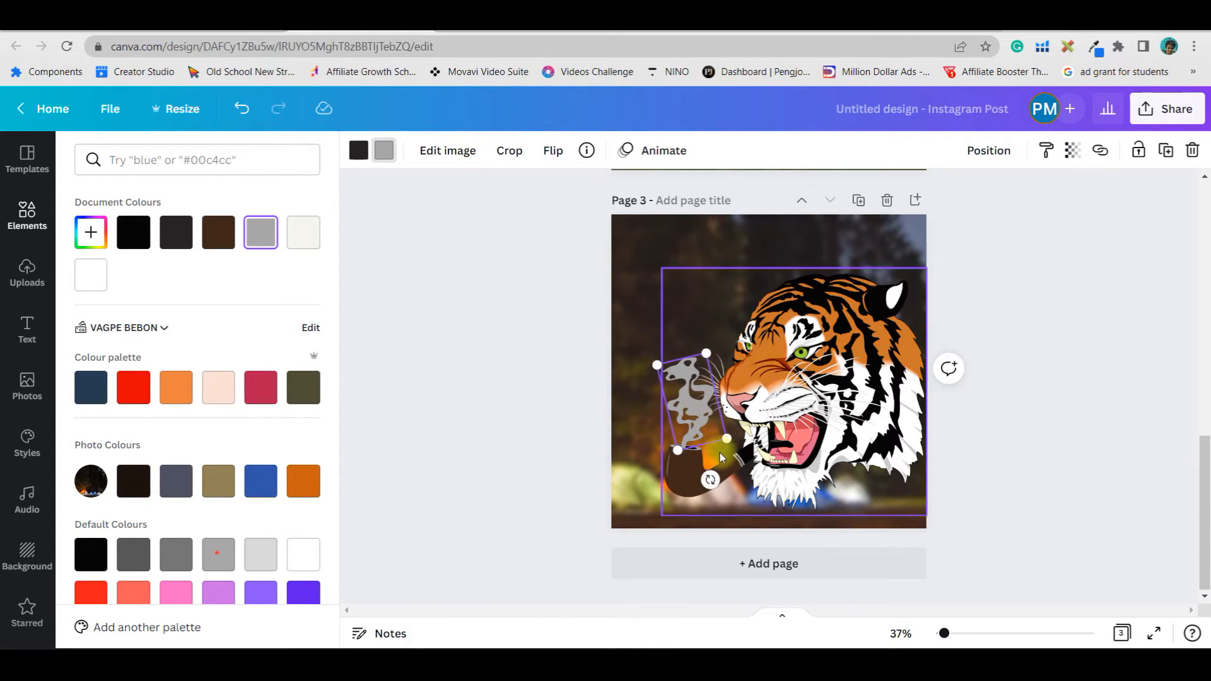
pyautogui.click(1047, 476)
pyautogui.click(1047, 475)
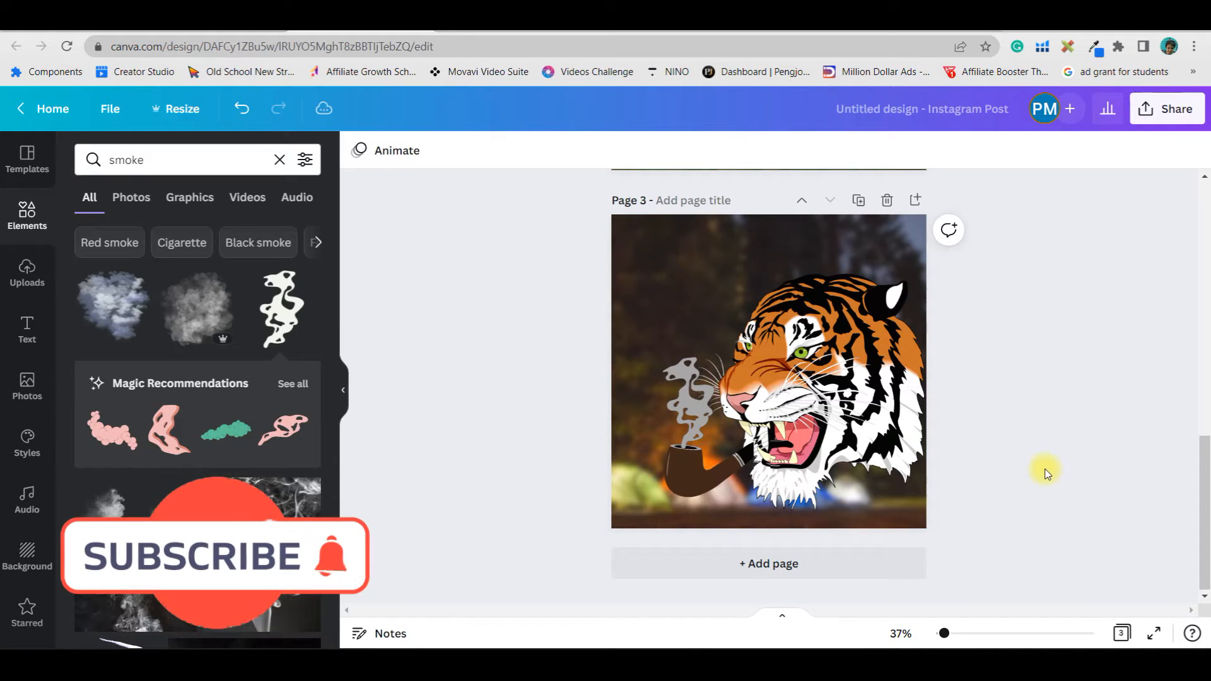
# Raise the smoke graphic a little higher above the pipe
pyautogui.click(691, 410)
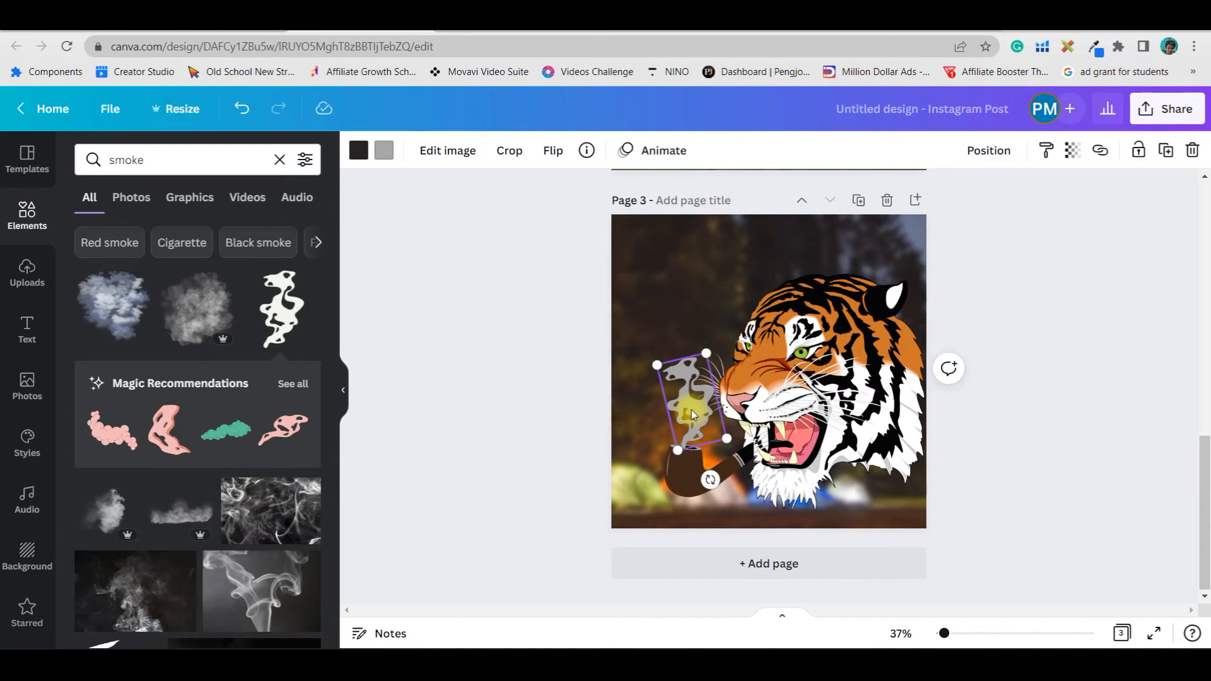
pyautogui.moveTo(691, 408); pyautogui.dragTo(682, 356)
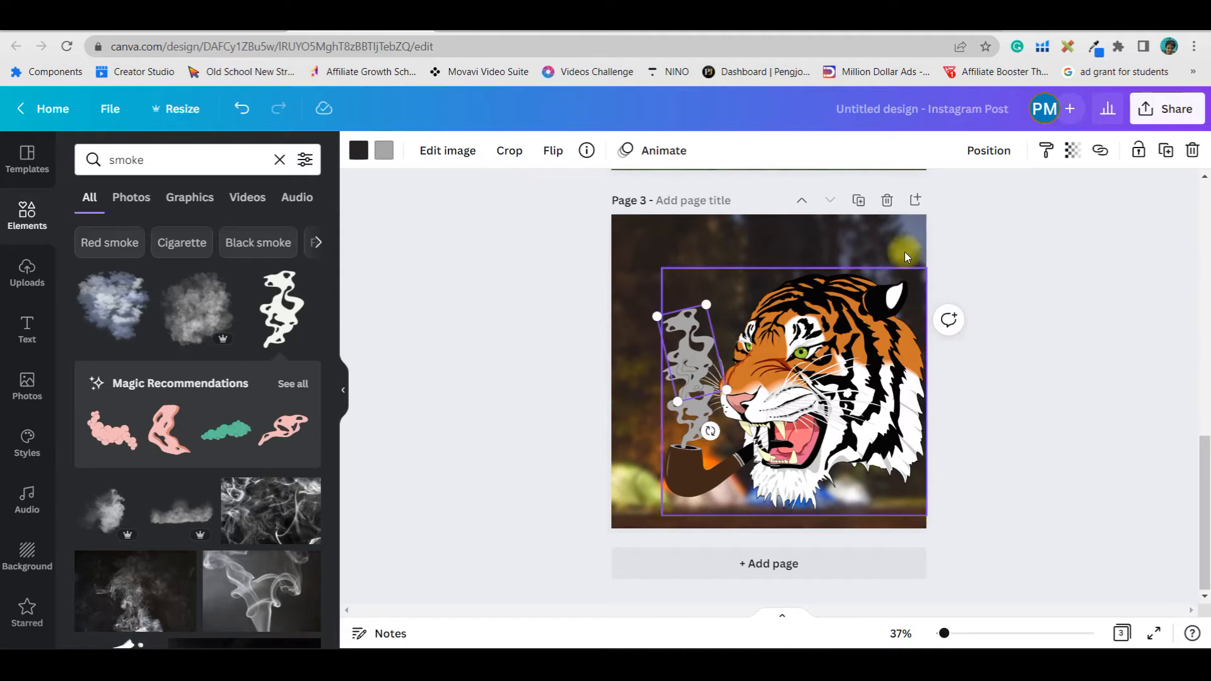
pyautogui.click(988, 151)
pyautogui.click(1122, 290)
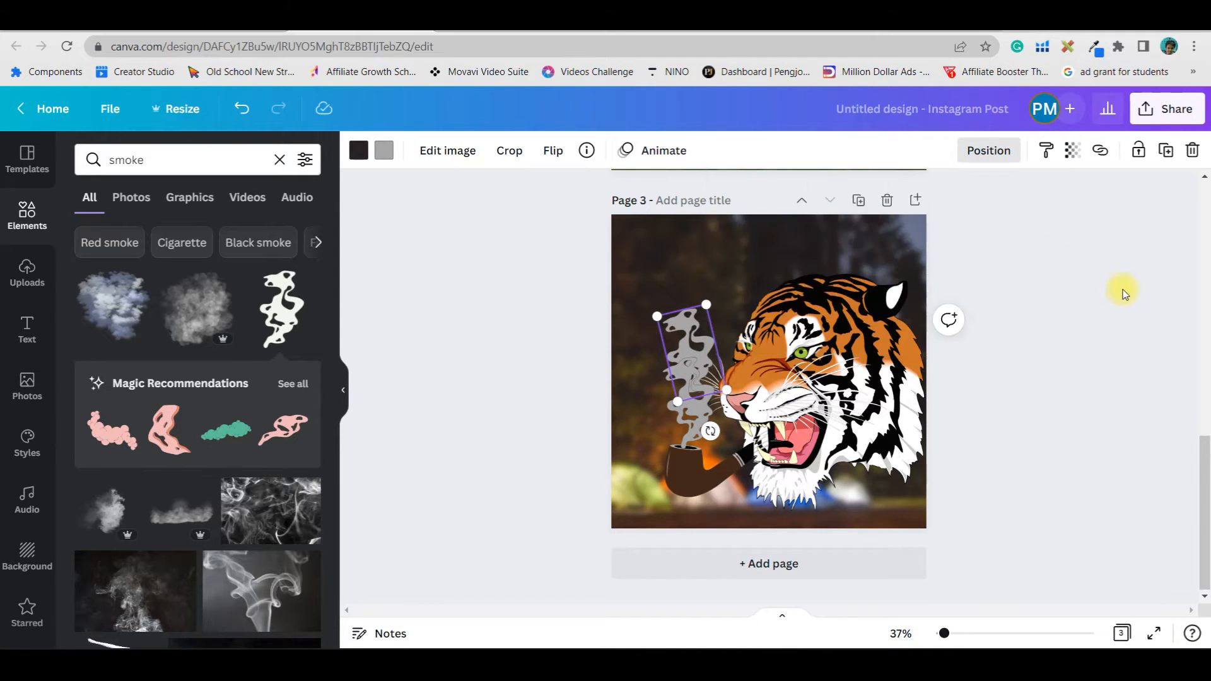
# Set the smoke's transparency to 84
pyautogui.click(1070, 156)
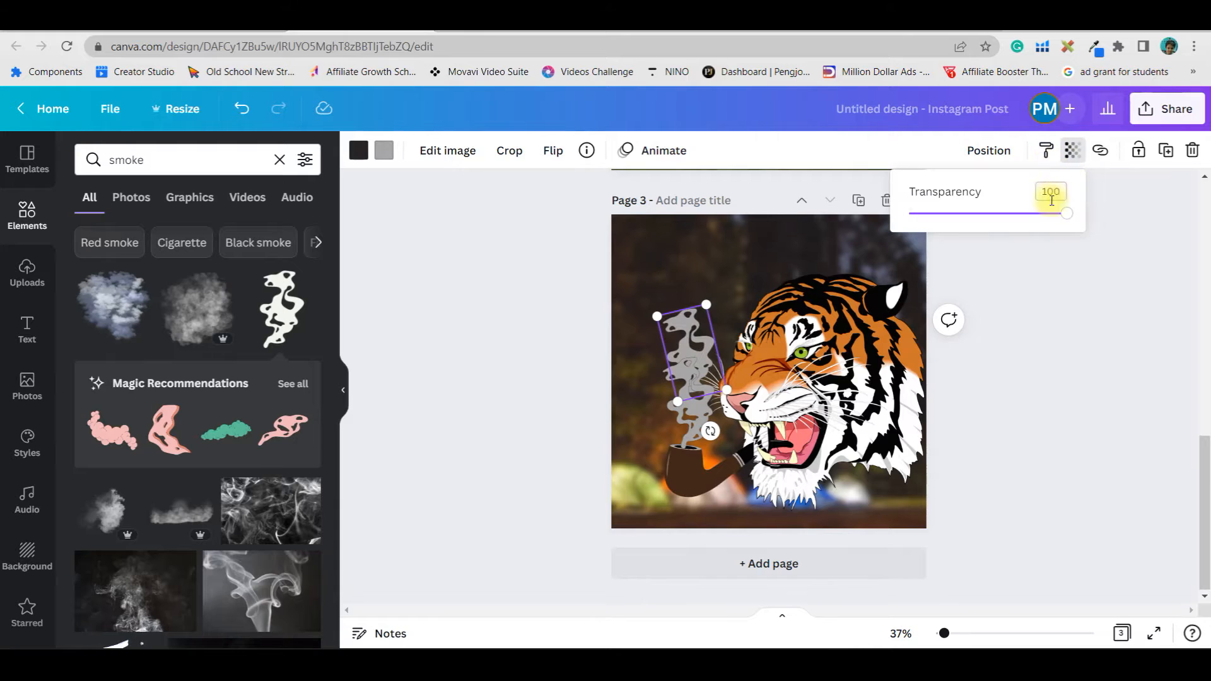
pyautogui.moveTo(1063, 213); pyautogui.dragTo(1042, 215)
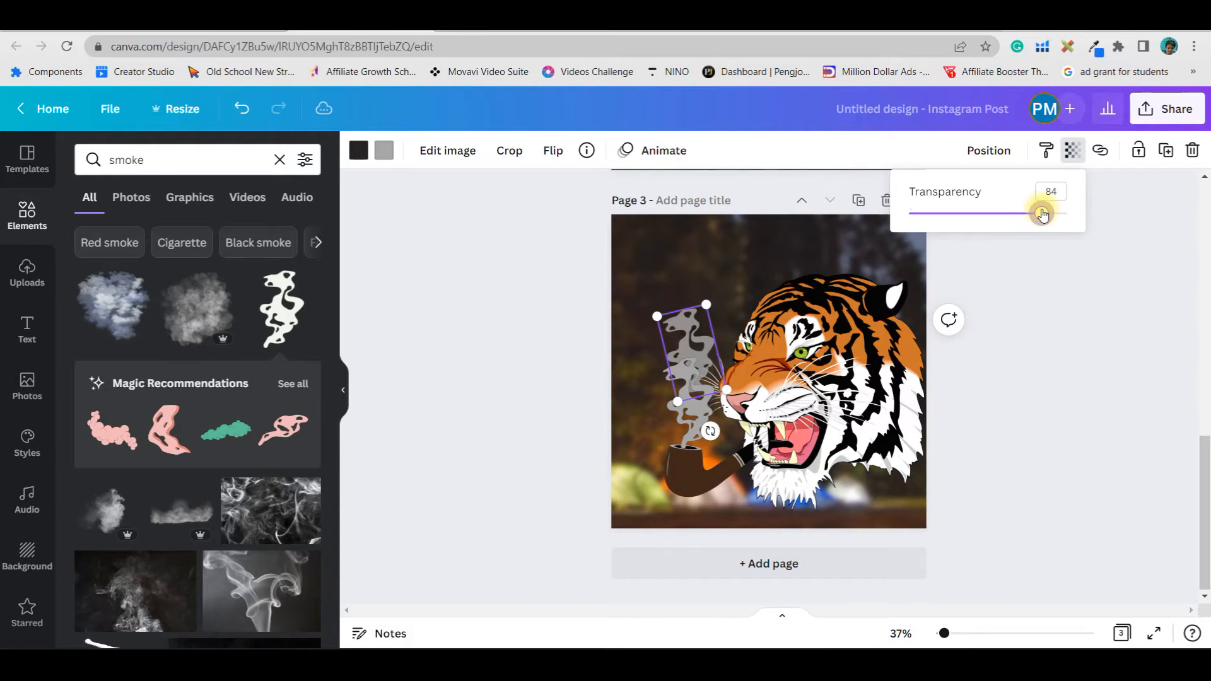
pyautogui.hotkey('ctrl', 'd')
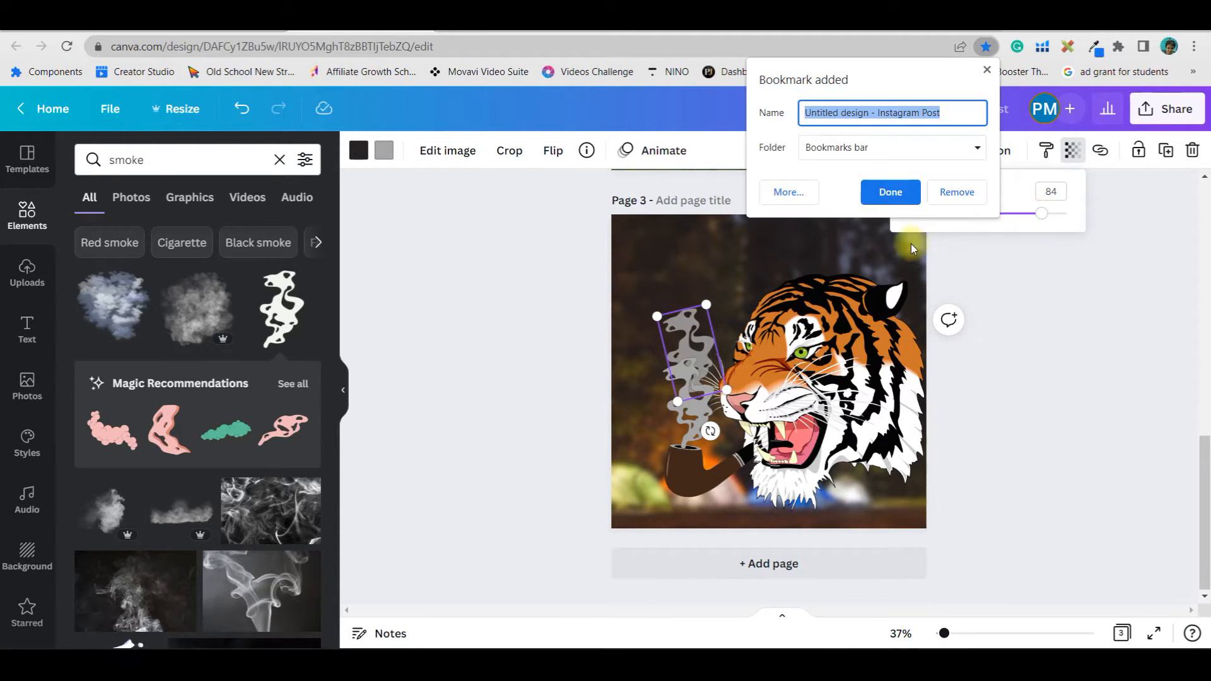
pyautogui.click(988, 69)
# Duplicate the smoke, stack the copy above the first one, and flip it horizontally
pyautogui.hotkey('ctrl', 'd')
pyautogui.moveTo(698, 290); pyautogui.dragTo(689, 290)
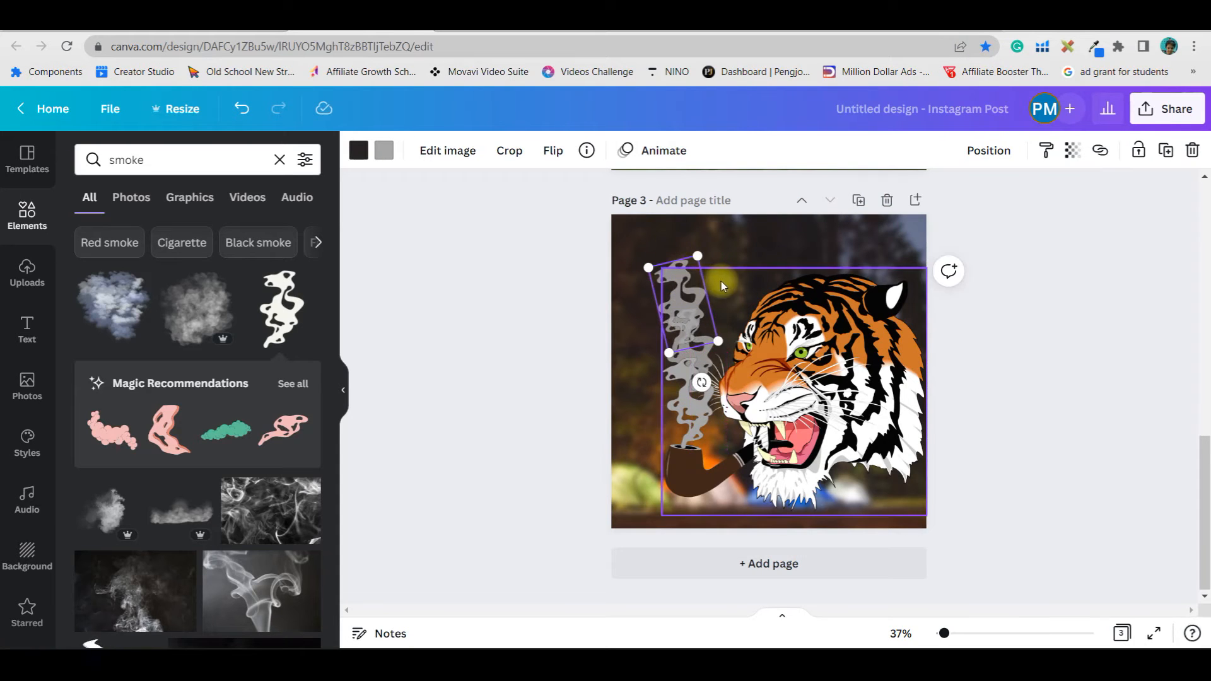
pyautogui.click(553, 151)
pyautogui.click(577, 222)
pyautogui.click(1020, 330)
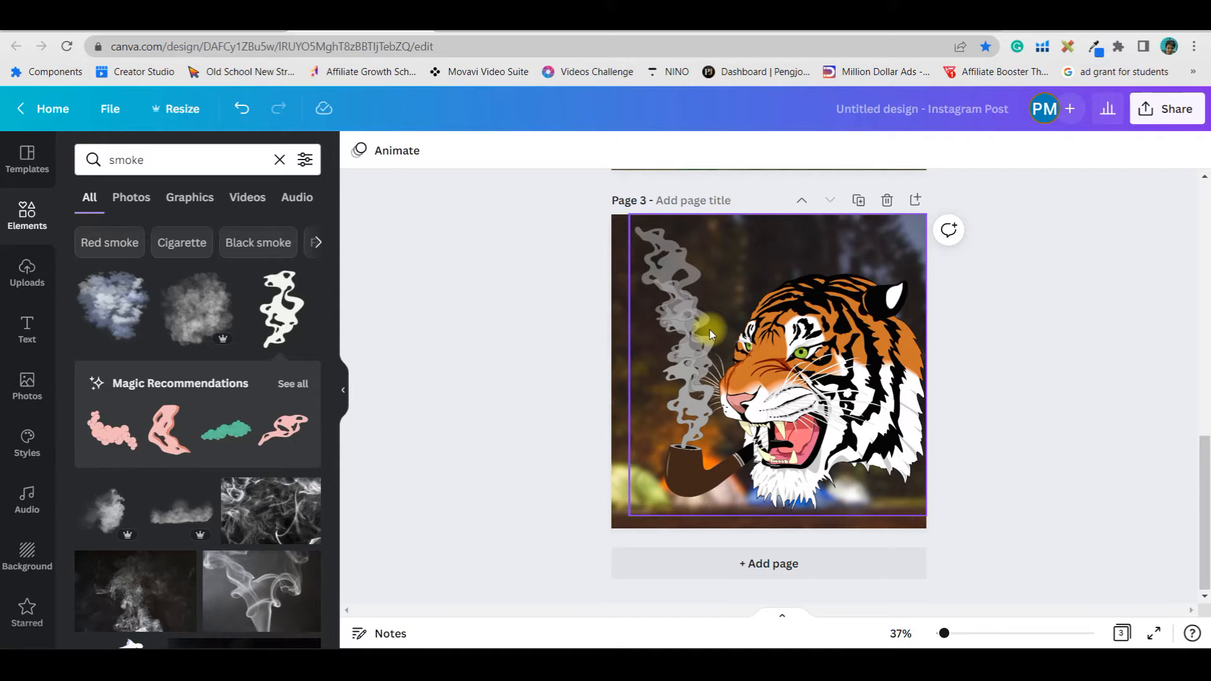
pyautogui.scroll(6, 1108, 344)
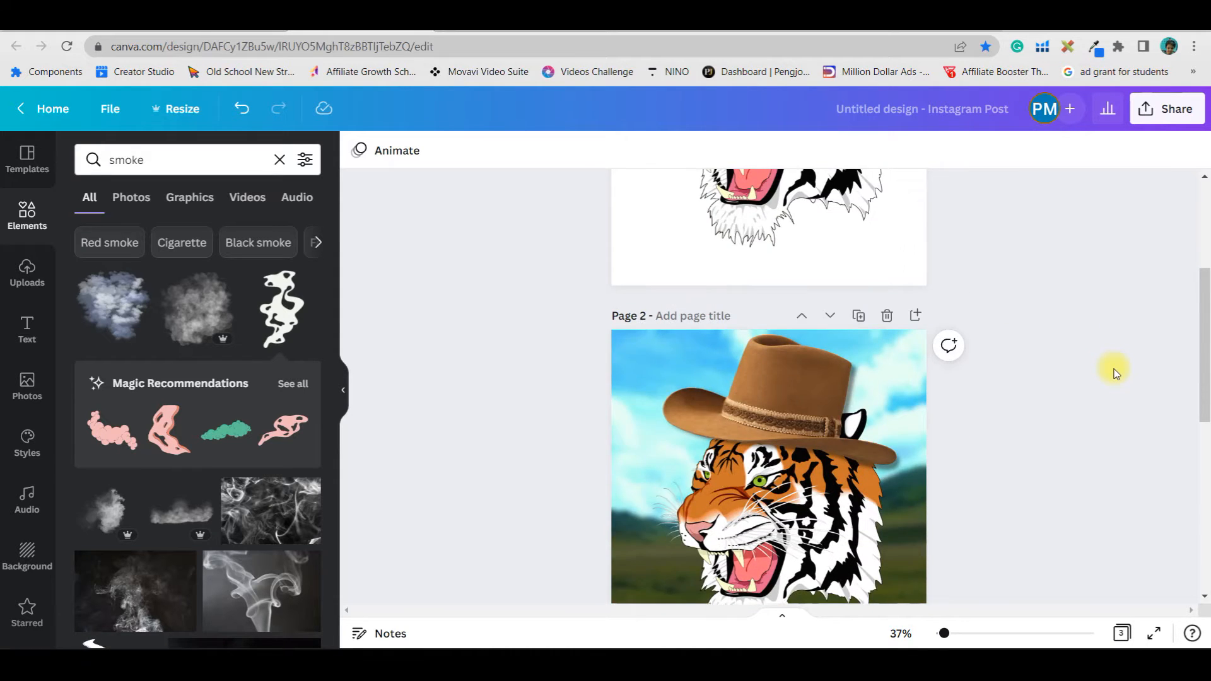
pyautogui.scroll(4, 1104, 363)
pyautogui.scroll(-10, 1138, 435)
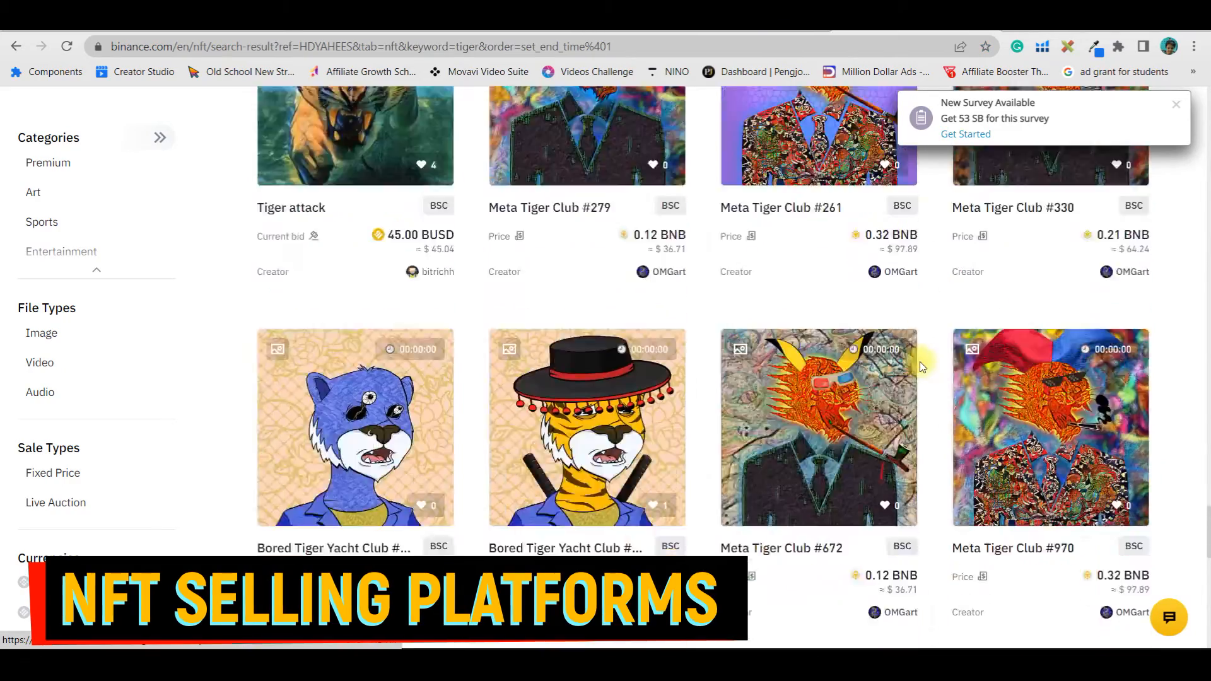
pyautogui.scroll(-10, 919, 362)
pyautogui.scroll(15, 933, 320)
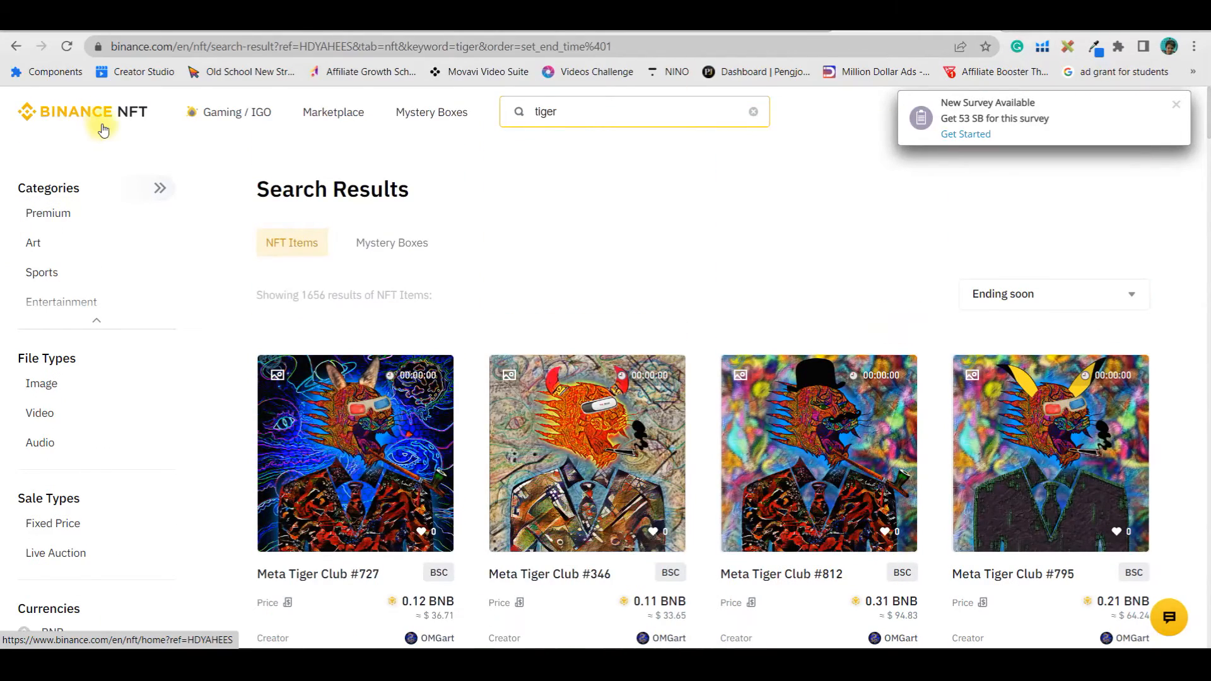
# Dismiss the survey notification on the Binance NFT tiger search results page
pyautogui.click(1180, 103)
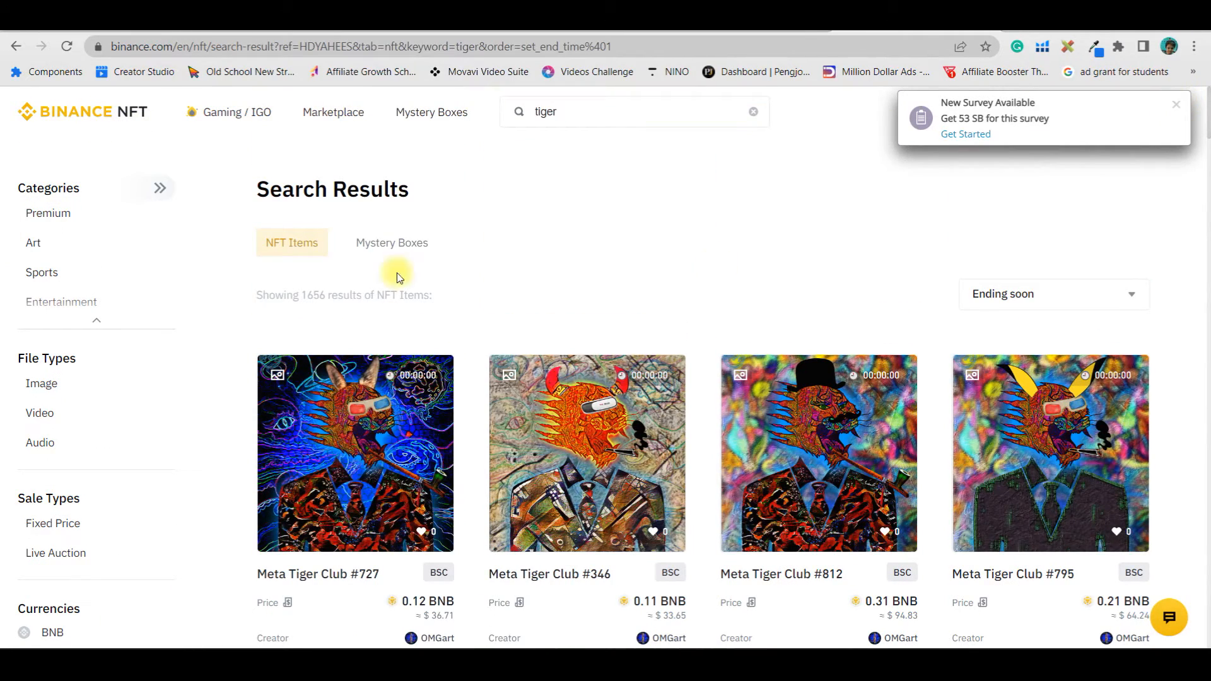
pyautogui.click(1178, 104)
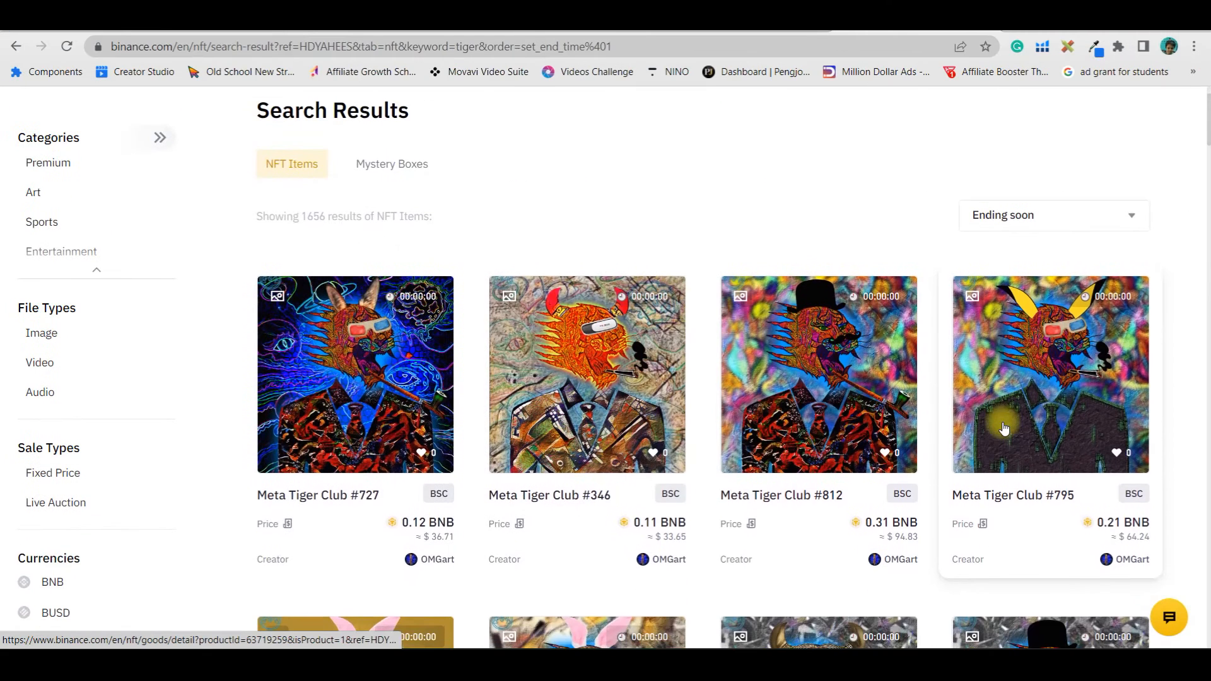
# Scroll through the NFT marketplace comparison list and the Binance tiger NFT search results
pyautogui.scroll(-2, 1000, 419)
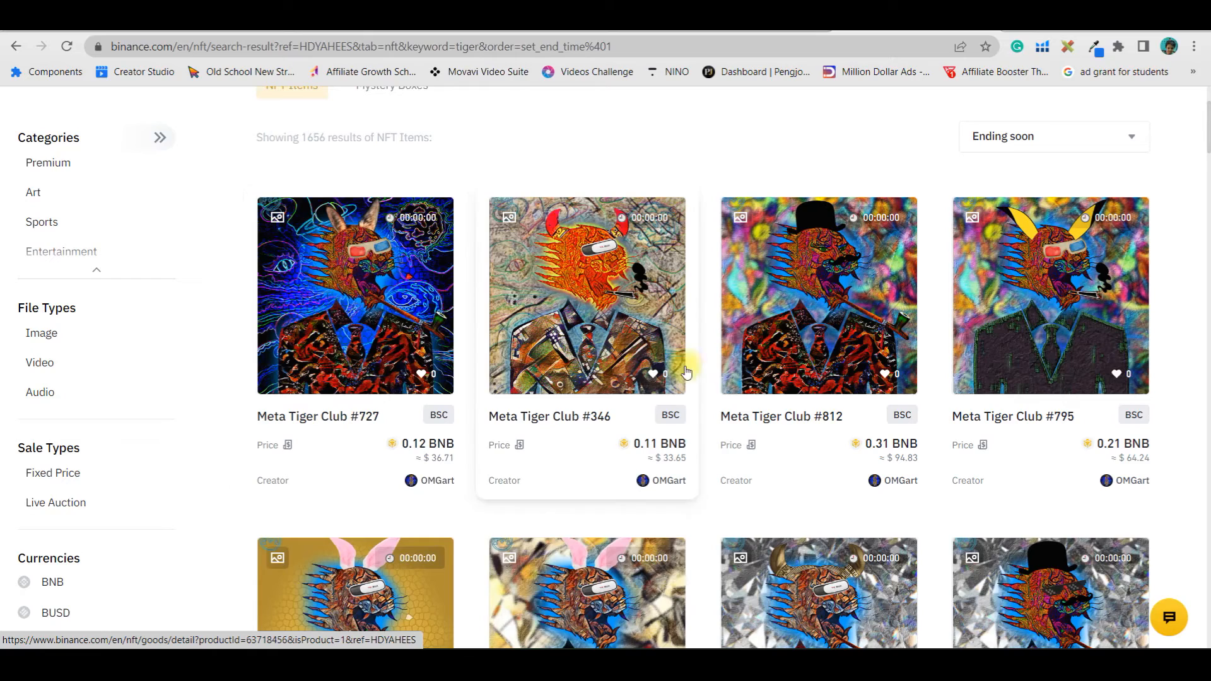
pyautogui.scroll(-3, 378, 573)
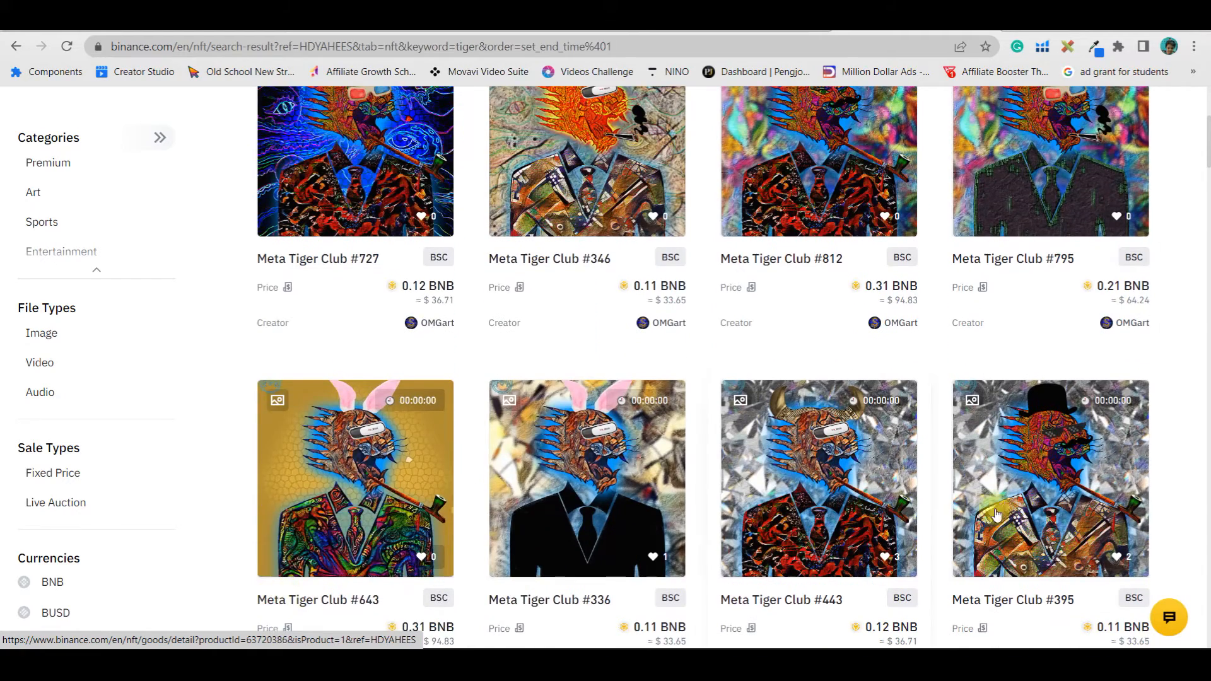
pyautogui.scroll(3, 306, 587)
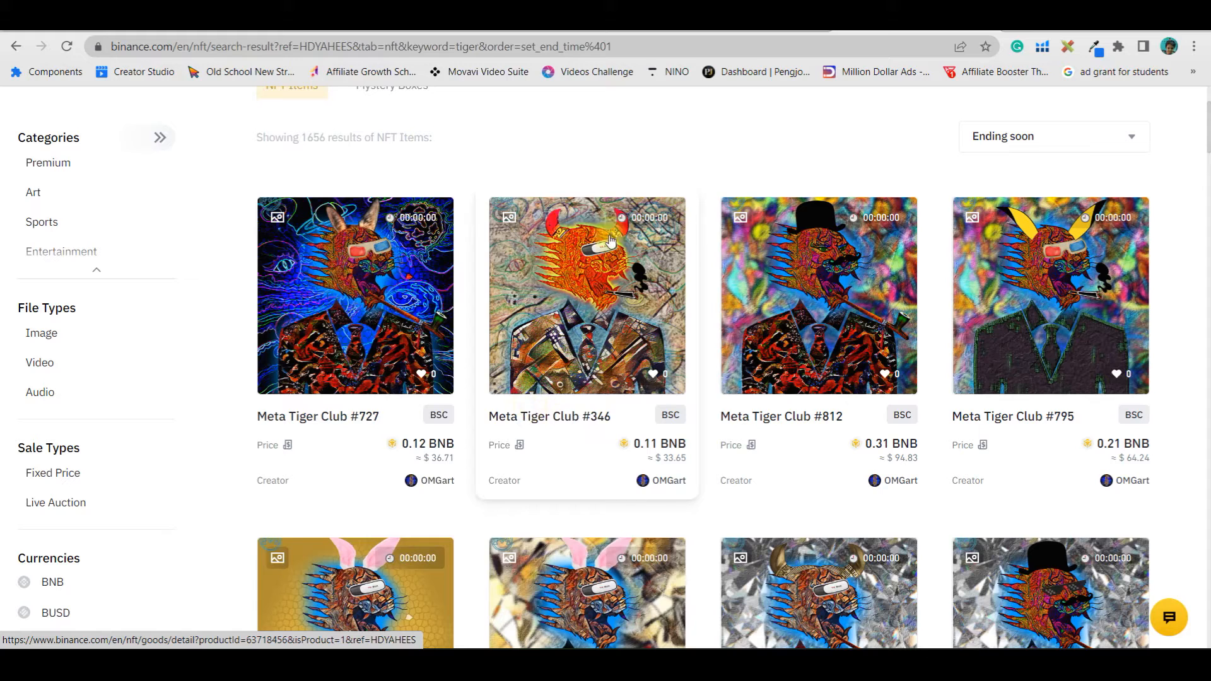
pyautogui.scroll(2, 378, 403)
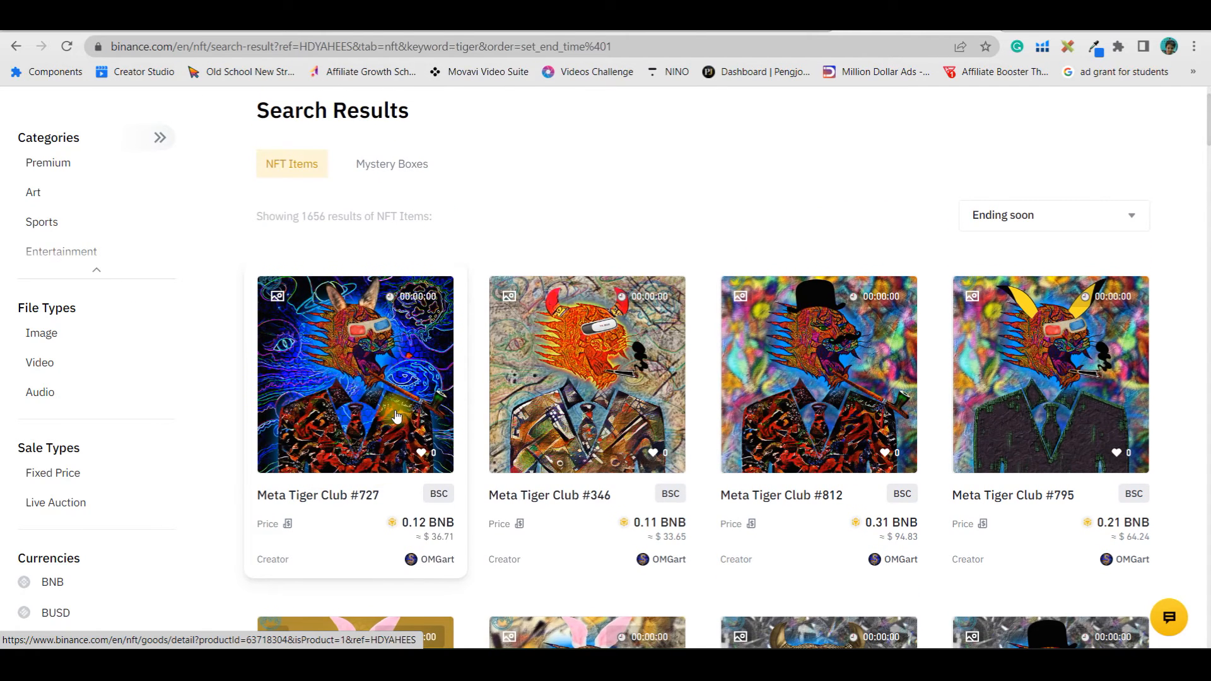
pyautogui.scroll(1, 398, 416)
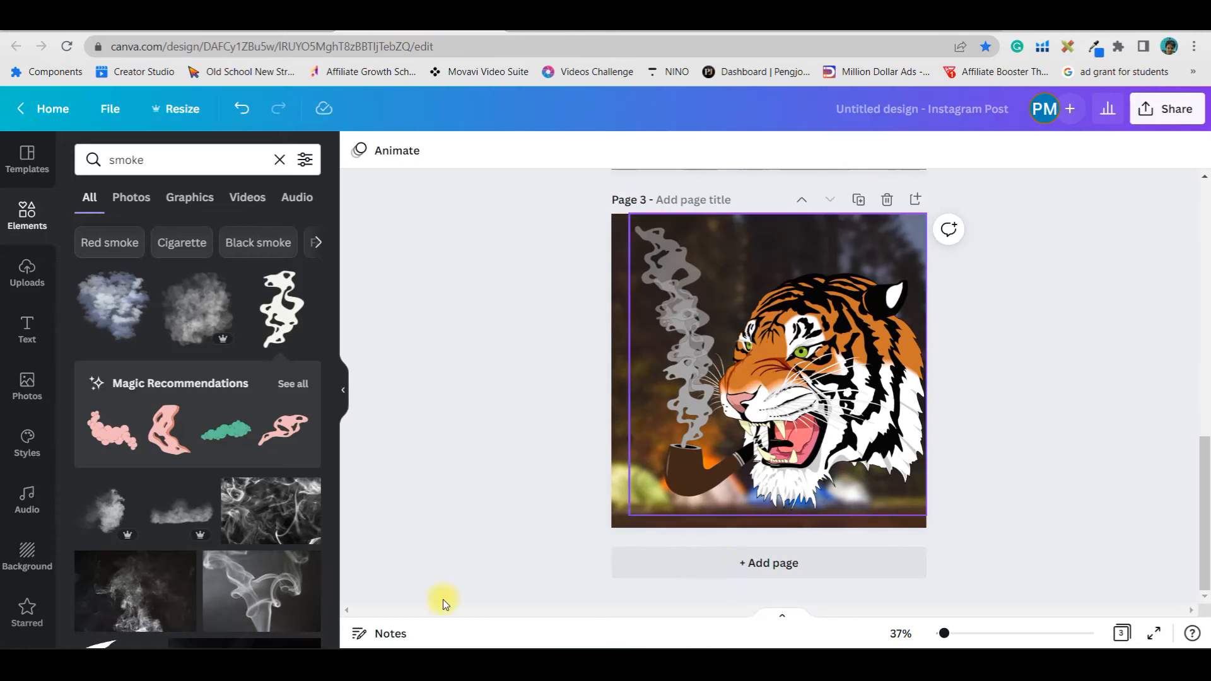
# Scroll through the pages of the finished NFT design to review its tiger variations
pyautogui.scroll(3, 982, 551)
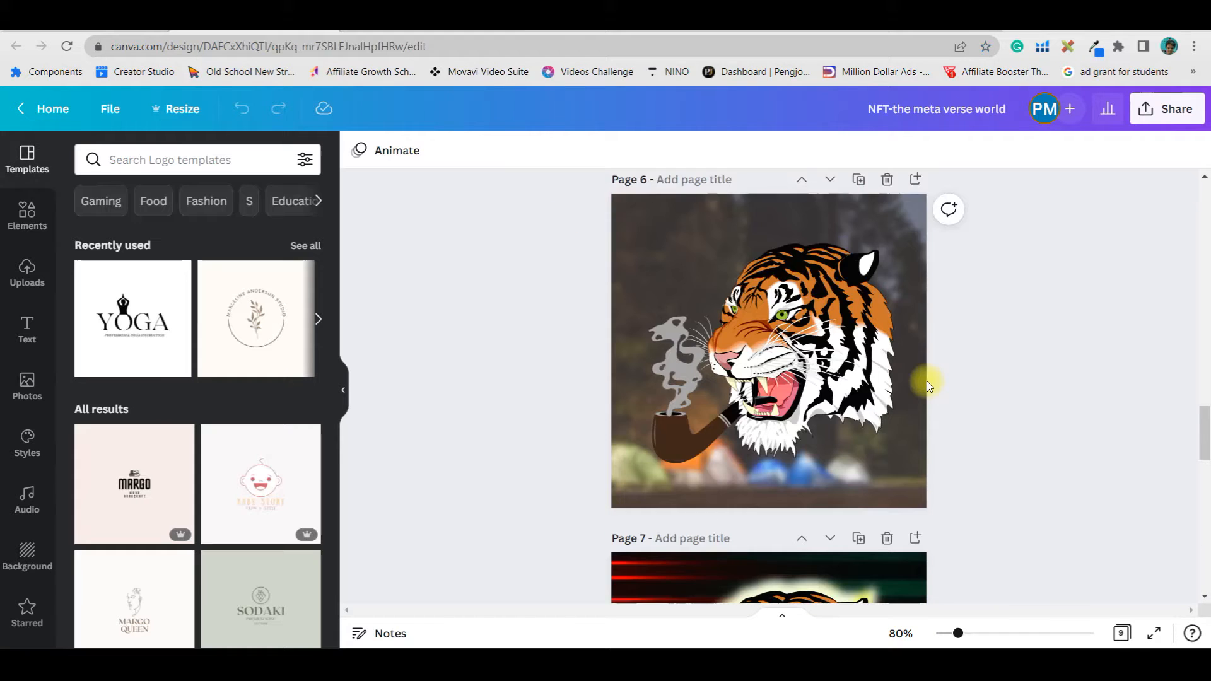
pyautogui.scroll(-15, 925, 381)
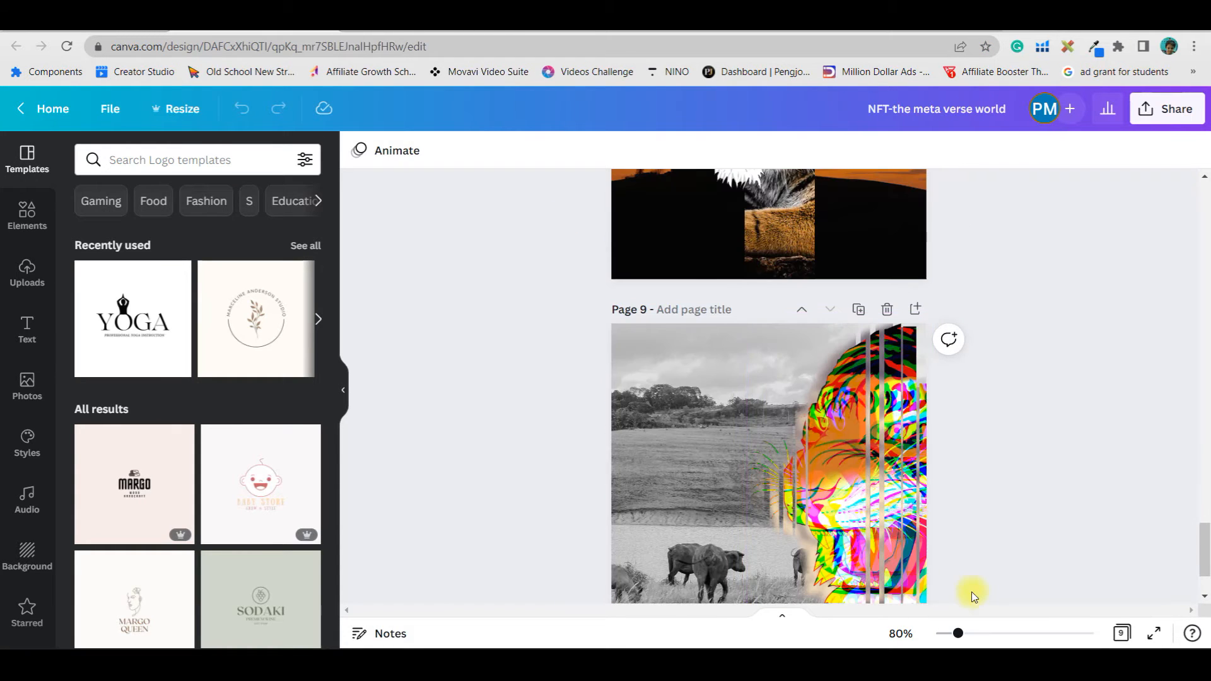
pyautogui.scroll(3, 995, 476)
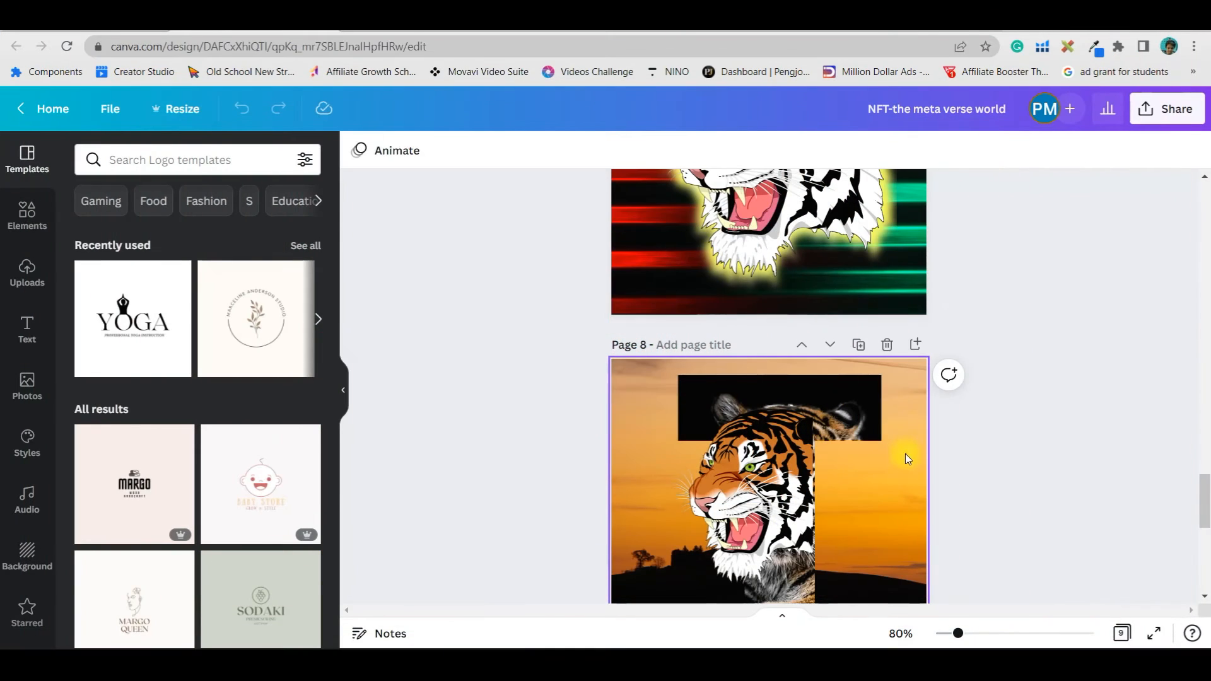
pyautogui.click(888, 289)
pyautogui.click(905, 304)
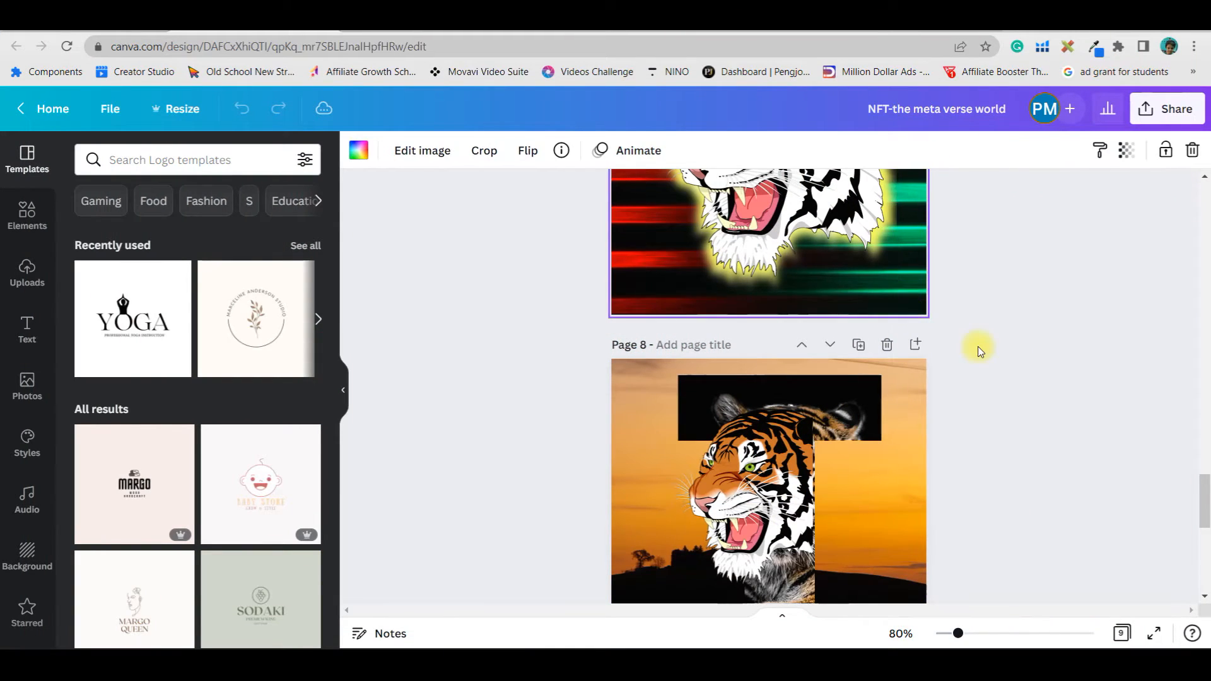
pyautogui.scroll(3, 978, 360)
pyautogui.scroll(-7, 949, 406)
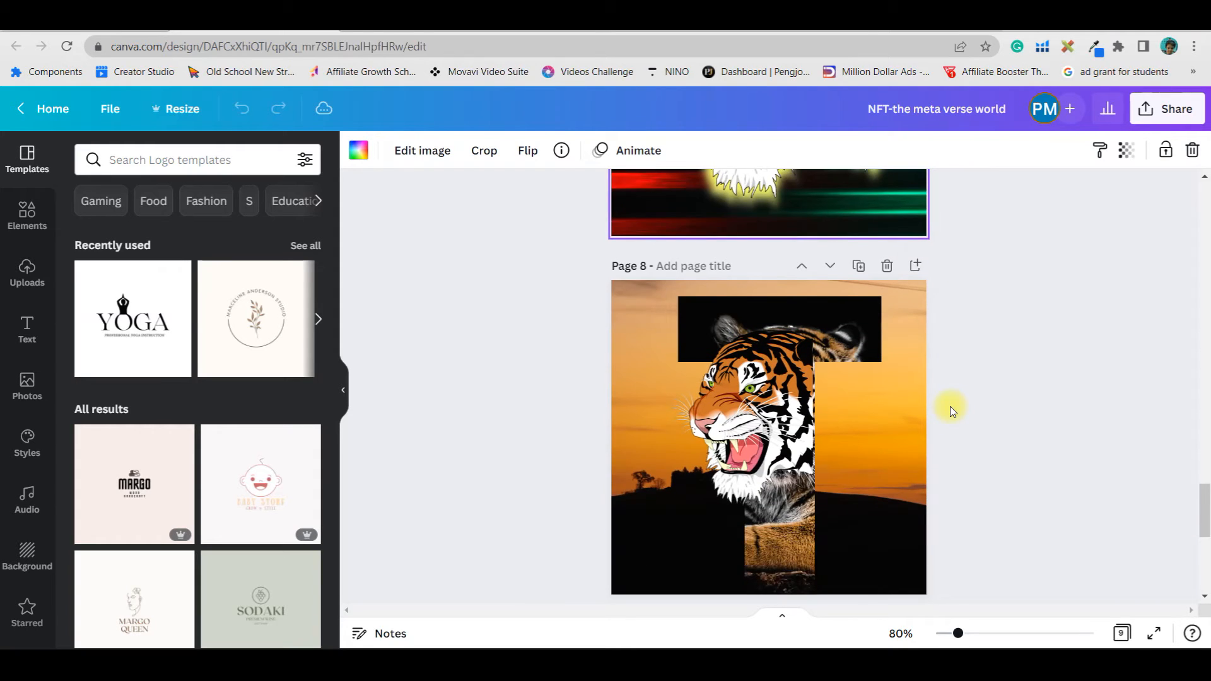
pyautogui.scroll(-3, 789, 493)
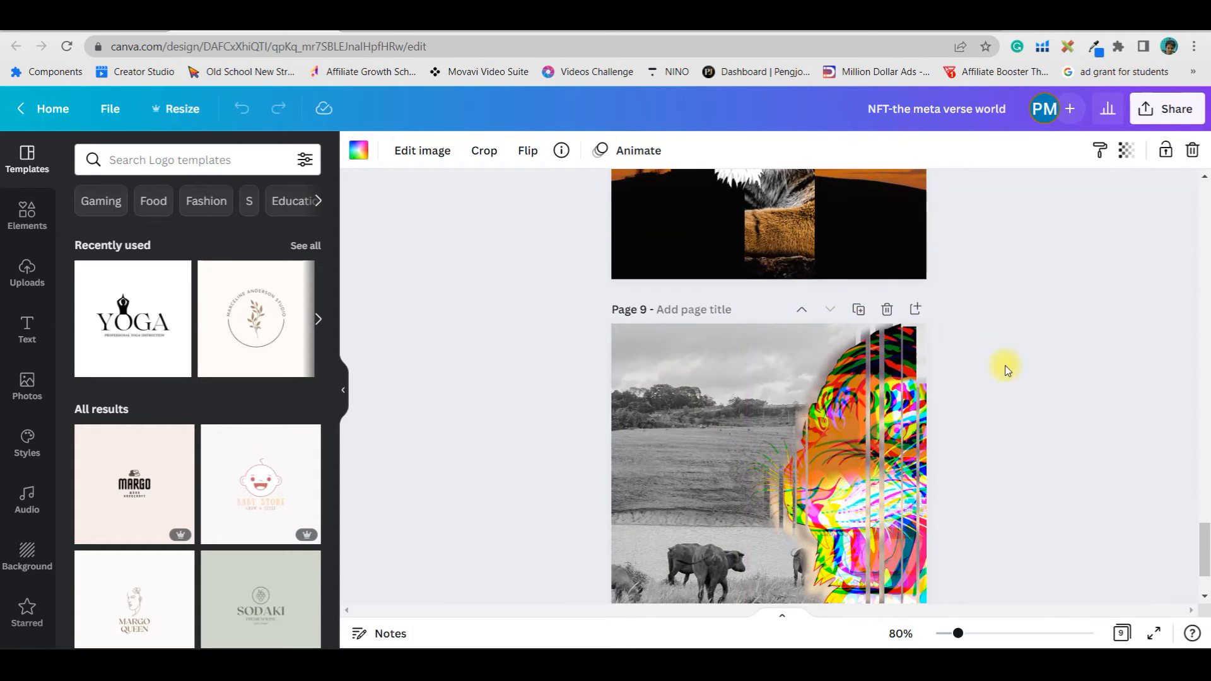
pyautogui.scroll(-2, 968, 404)
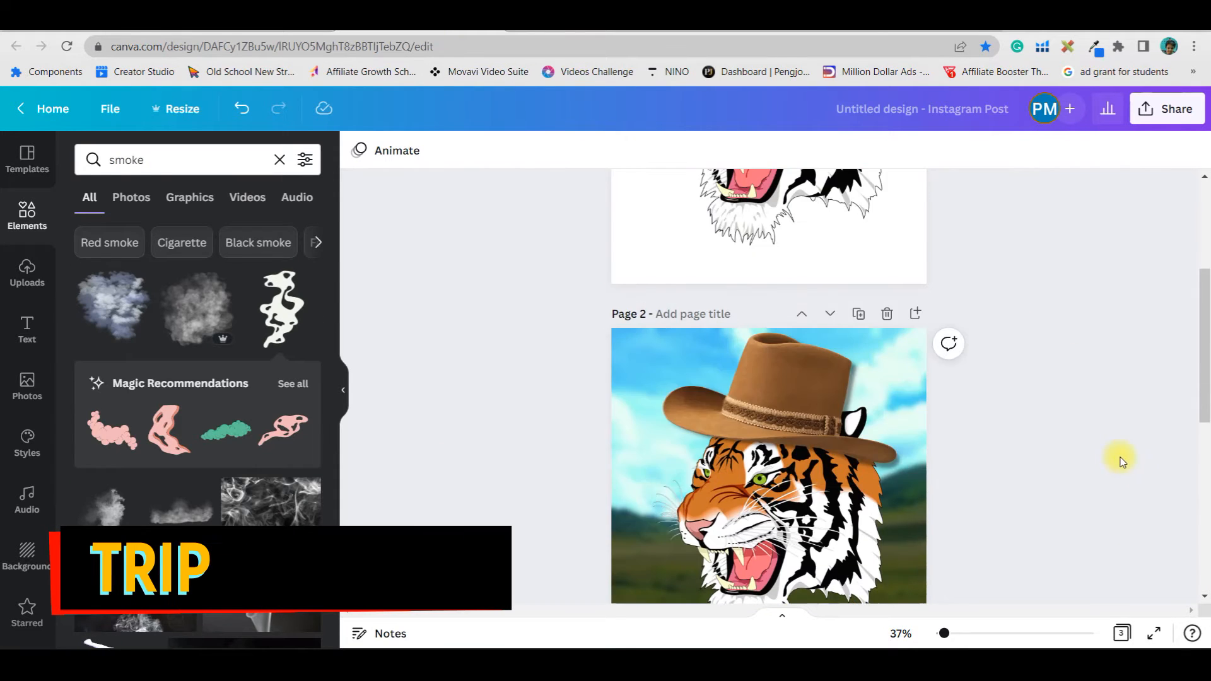
pyautogui.scroll(4, 1072, 447)
pyautogui.click(885, 252)
pyautogui.click(861, 199)
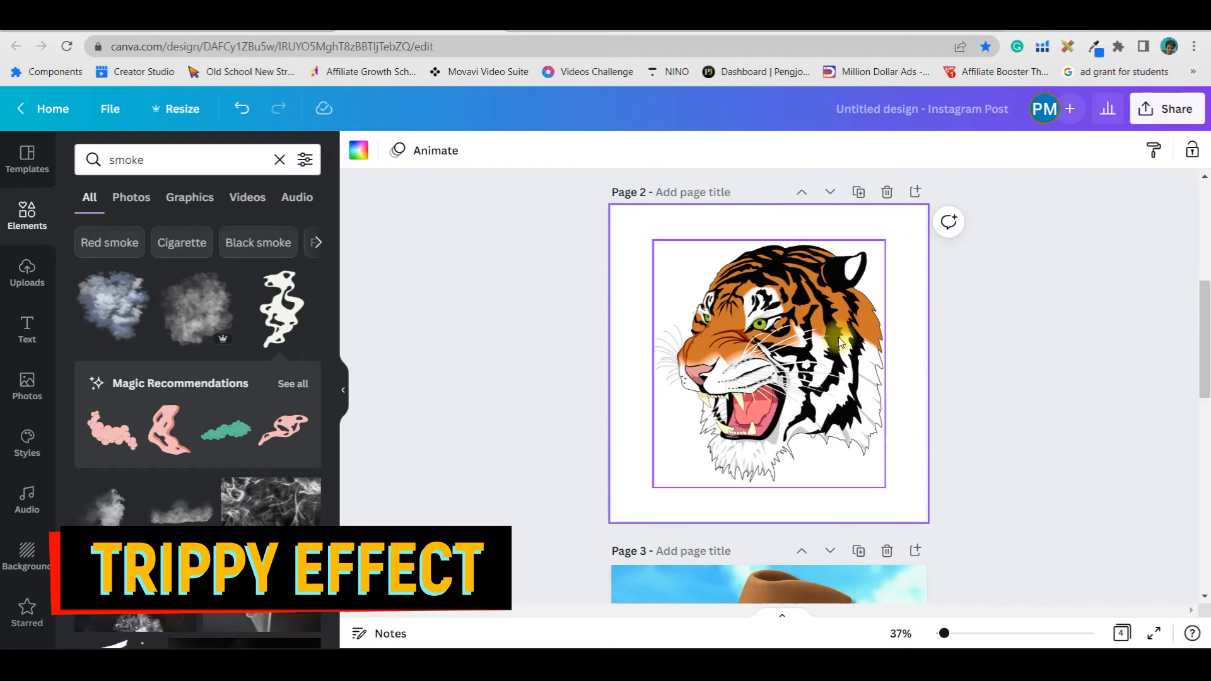
# Search the photo library for forest images and add the sunlit forest photo to page 2
pyautogui.click(762, 329)
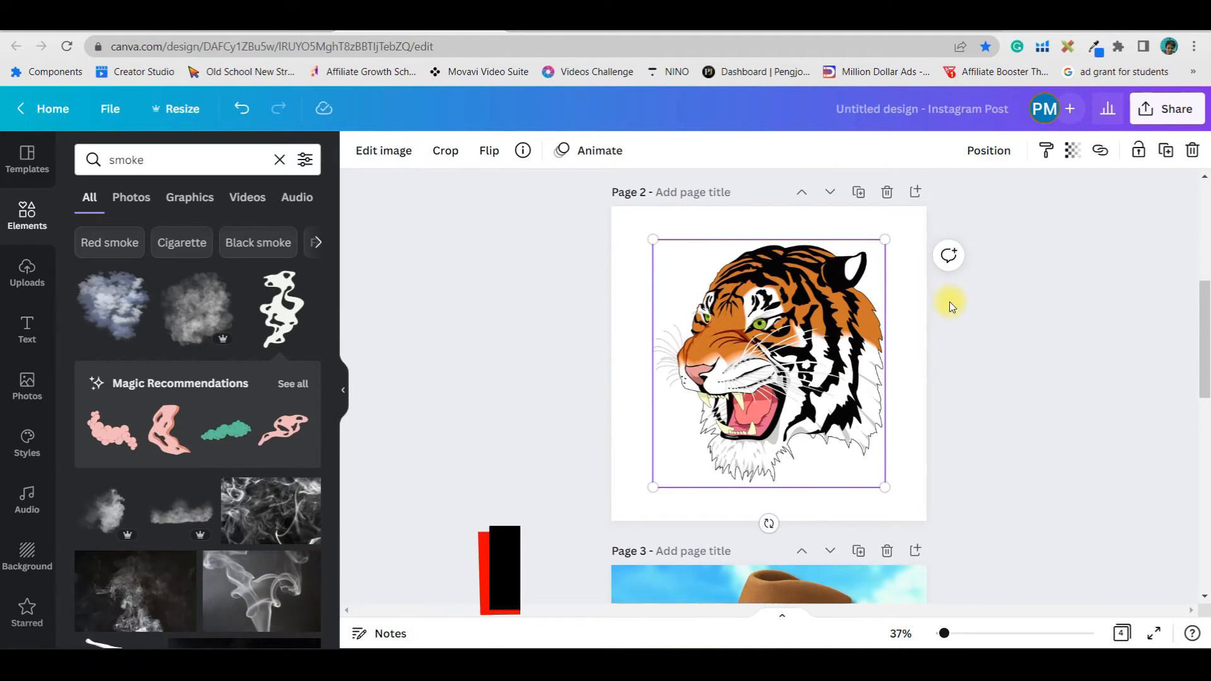
pyautogui.click(21, 220)
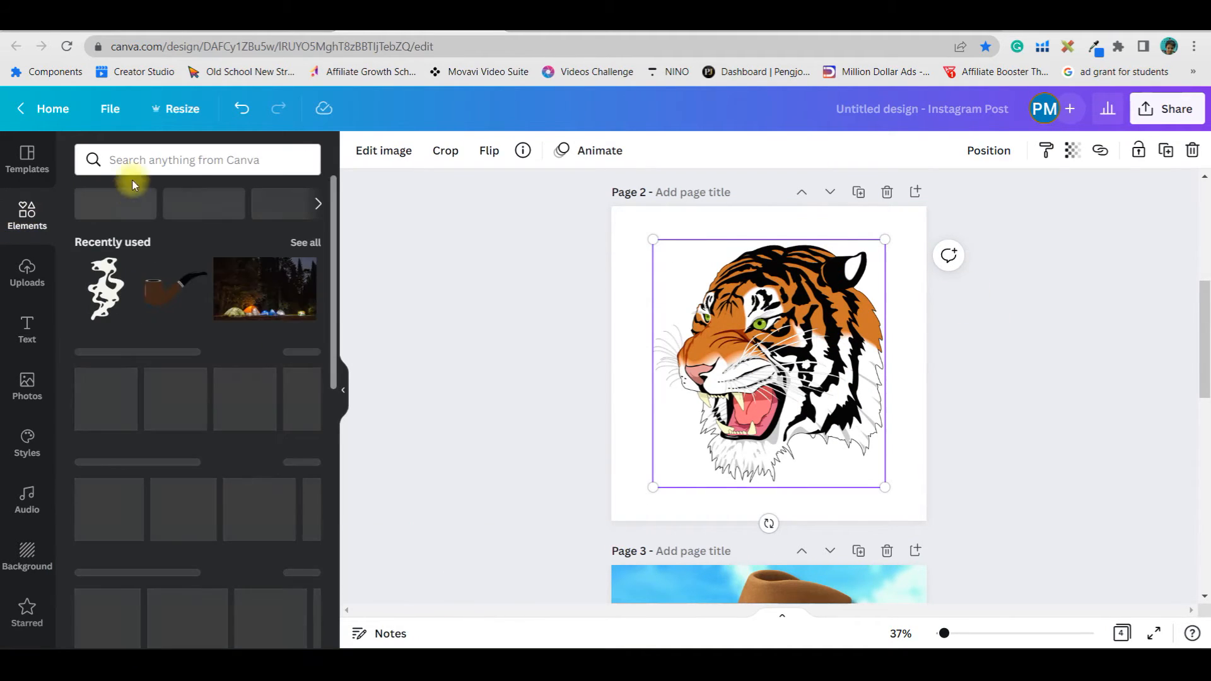
pyautogui.click(145, 162)
pyautogui.write('savana background')
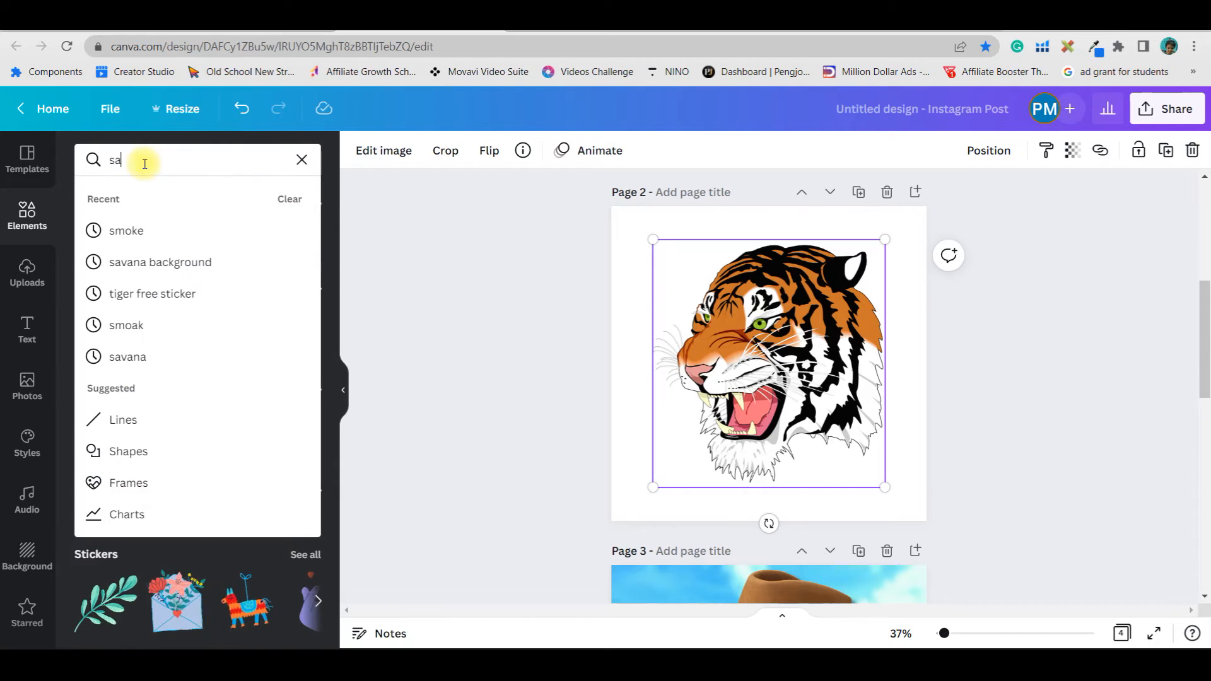
pyautogui.press('Return')
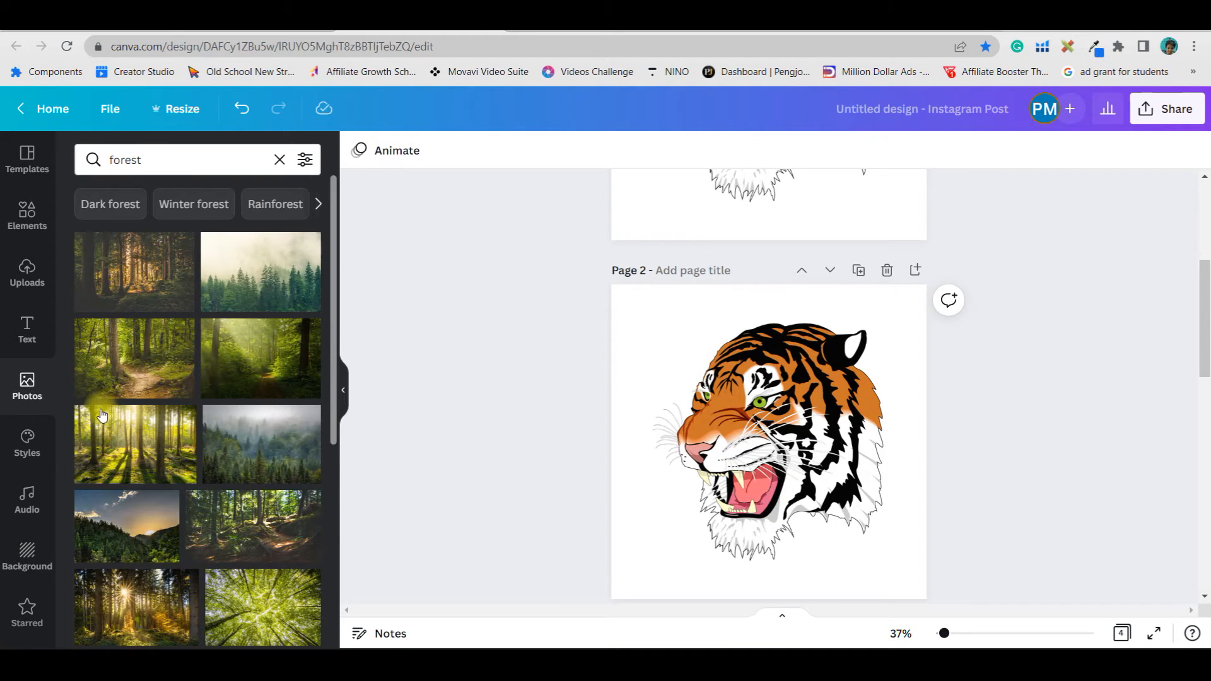
pyautogui.click(122, 456)
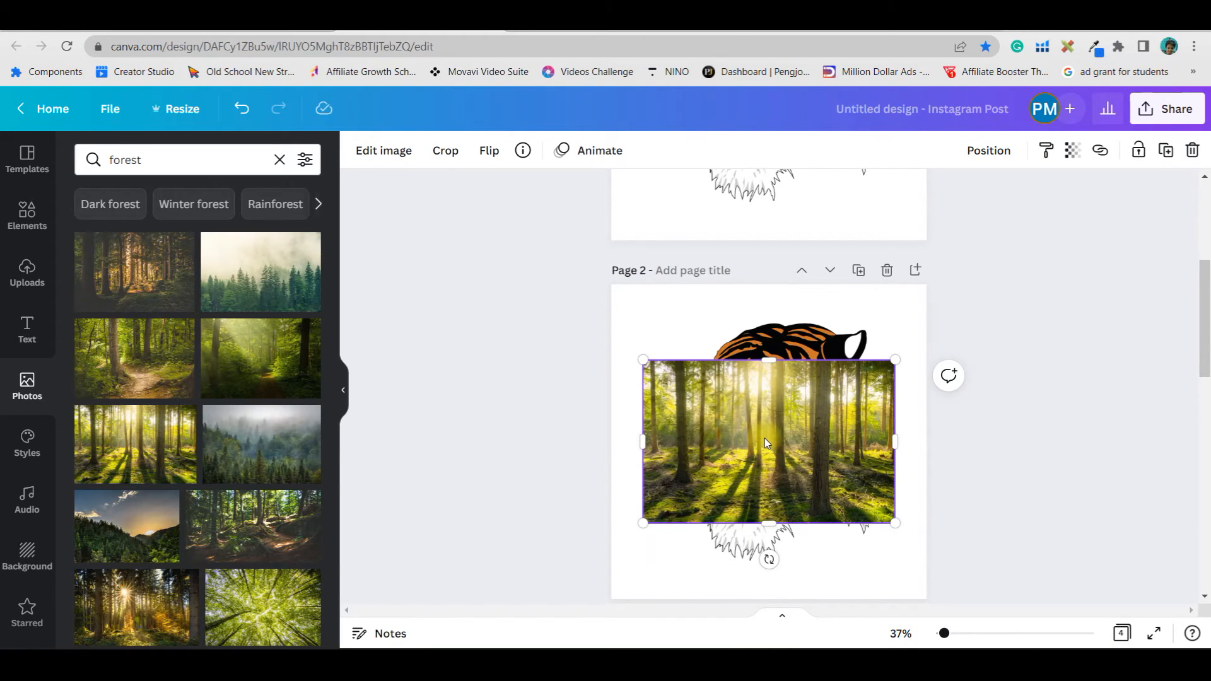
# Adjust the forest photo's brightness to -15 and its saturation to -100
pyautogui.click(396, 150)
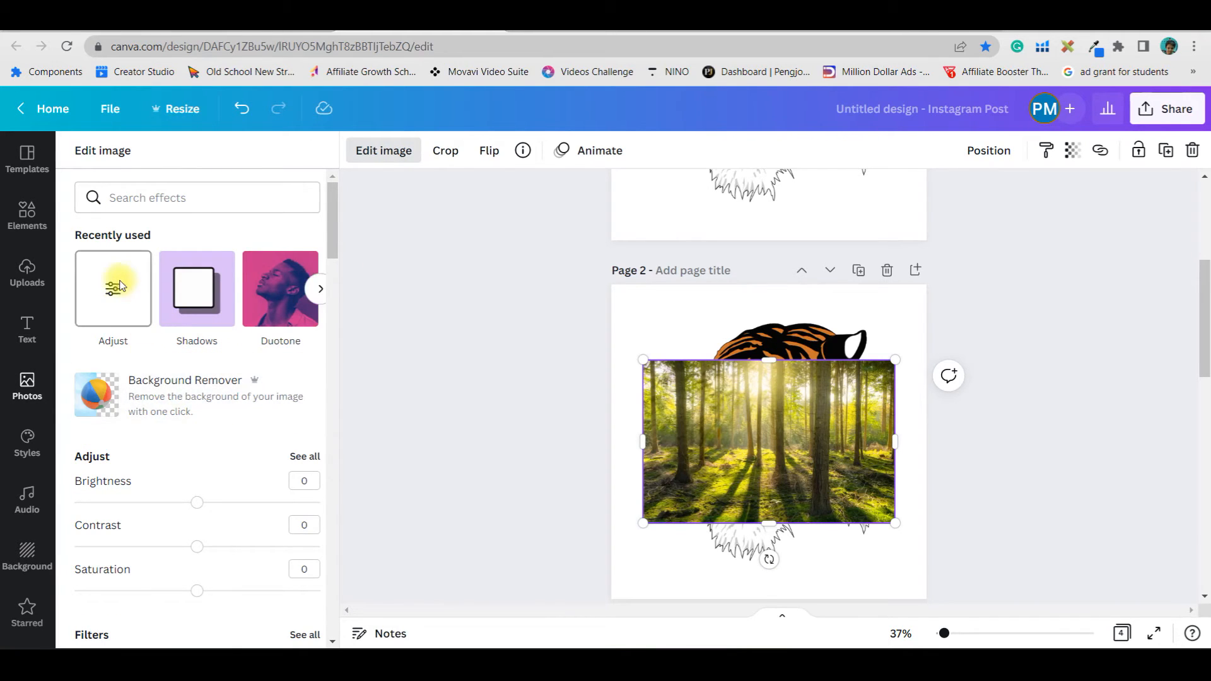
pyautogui.click(111, 289)
pyautogui.moveTo(200, 224); pyautogui.dragTo(179, 227)
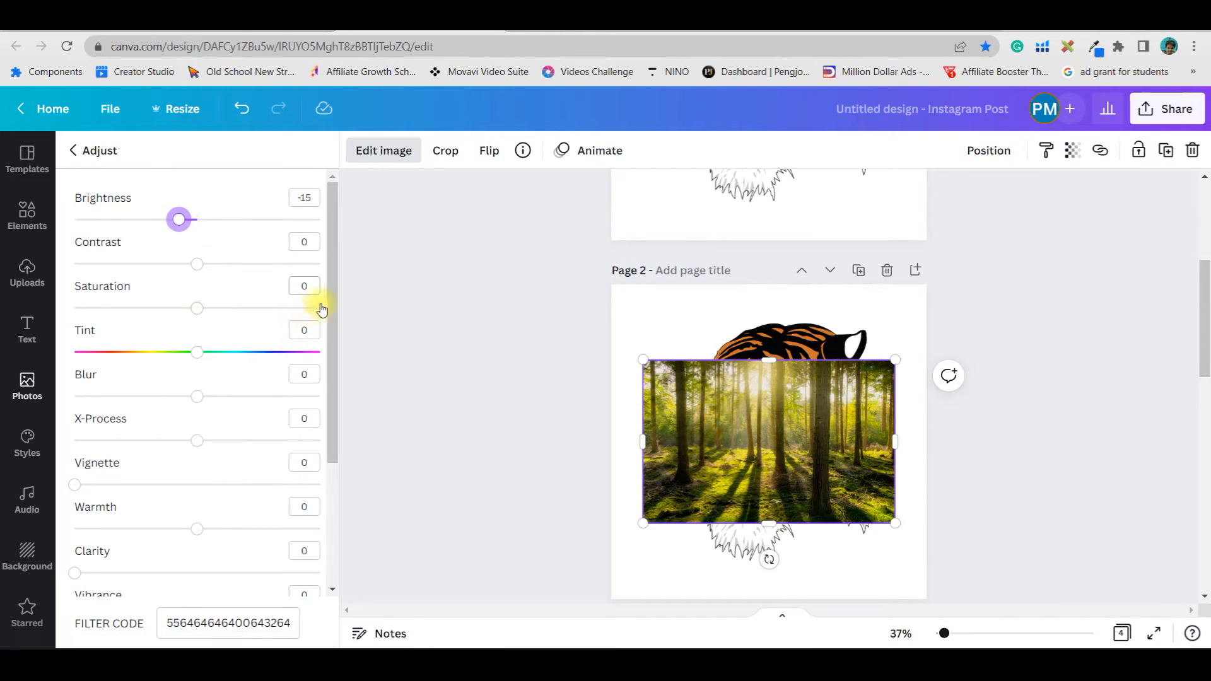
pyautogui.moveTo(311, 284); pyautogui.dragTo(287, 287)
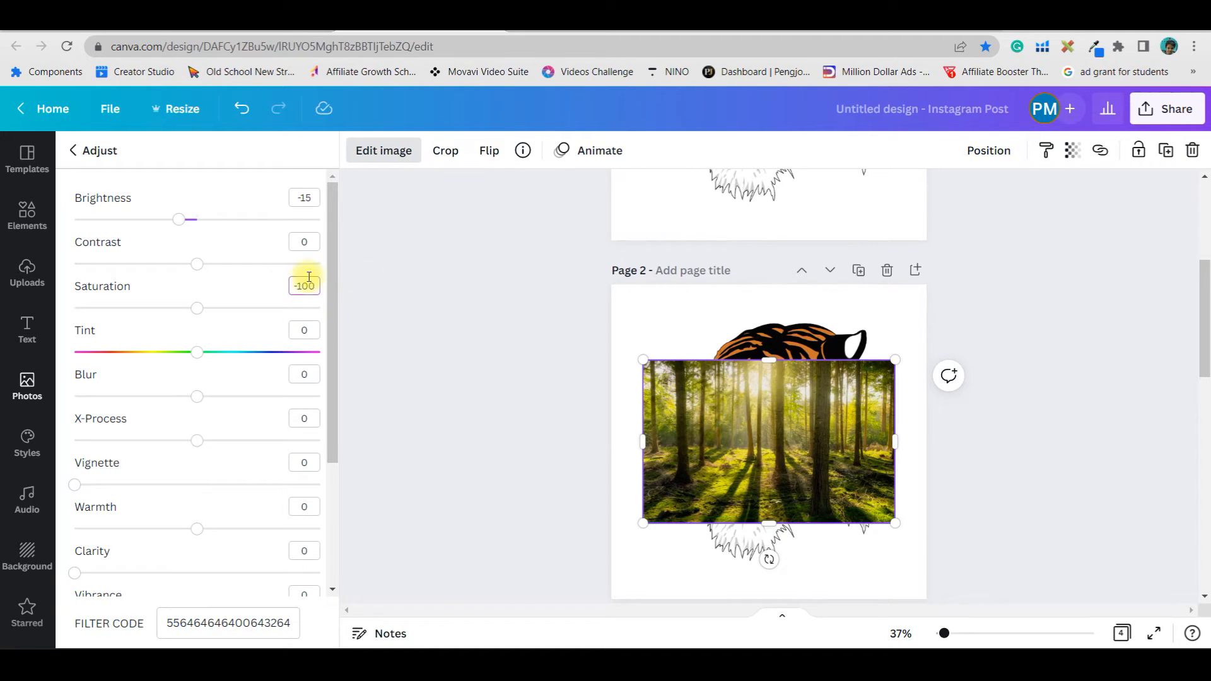
pyautogui.click(887, 487)
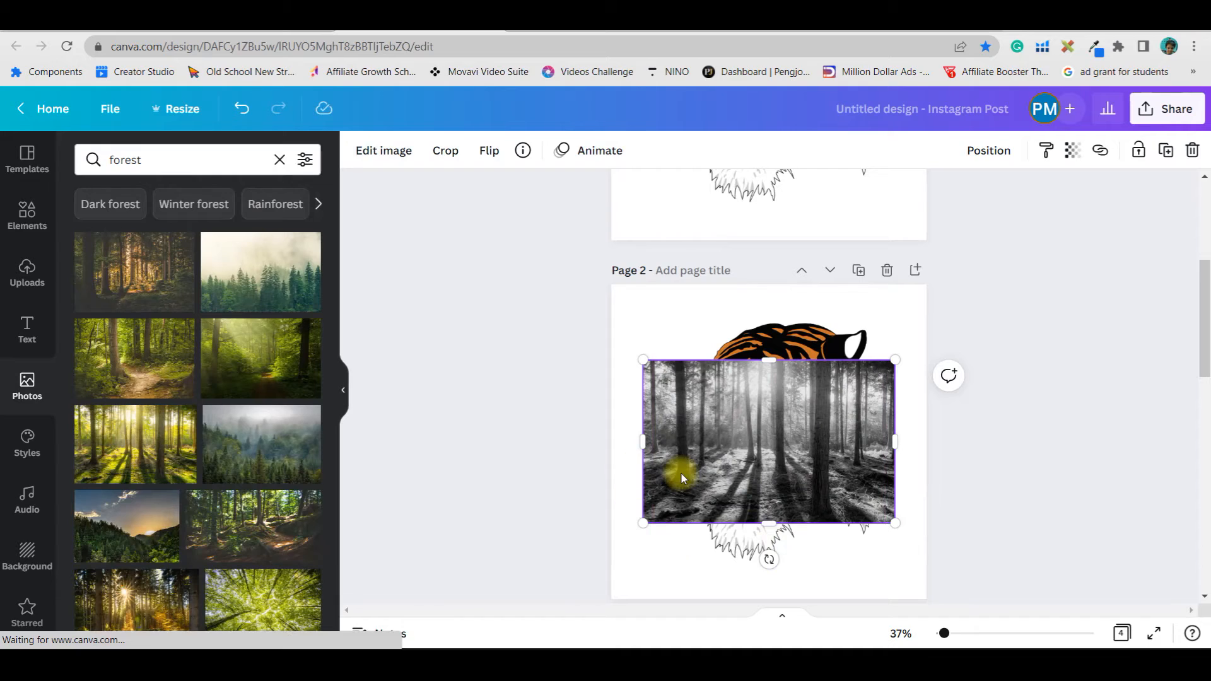
# Set the forest photo's contrast to 25 and its vignette to 12
pyautogui.click(390, 151)
pyautogui.moveTo(193, 550); pyautogui.dragTo(230, 566)
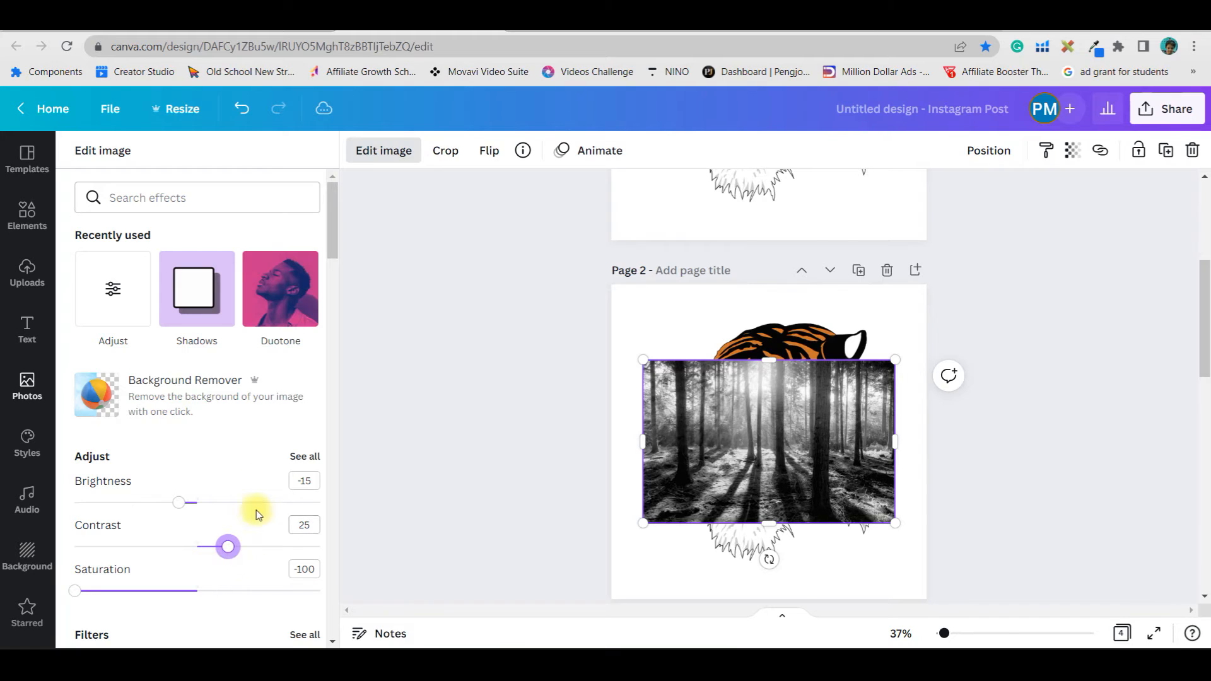
pyautogui.click(302, 456)
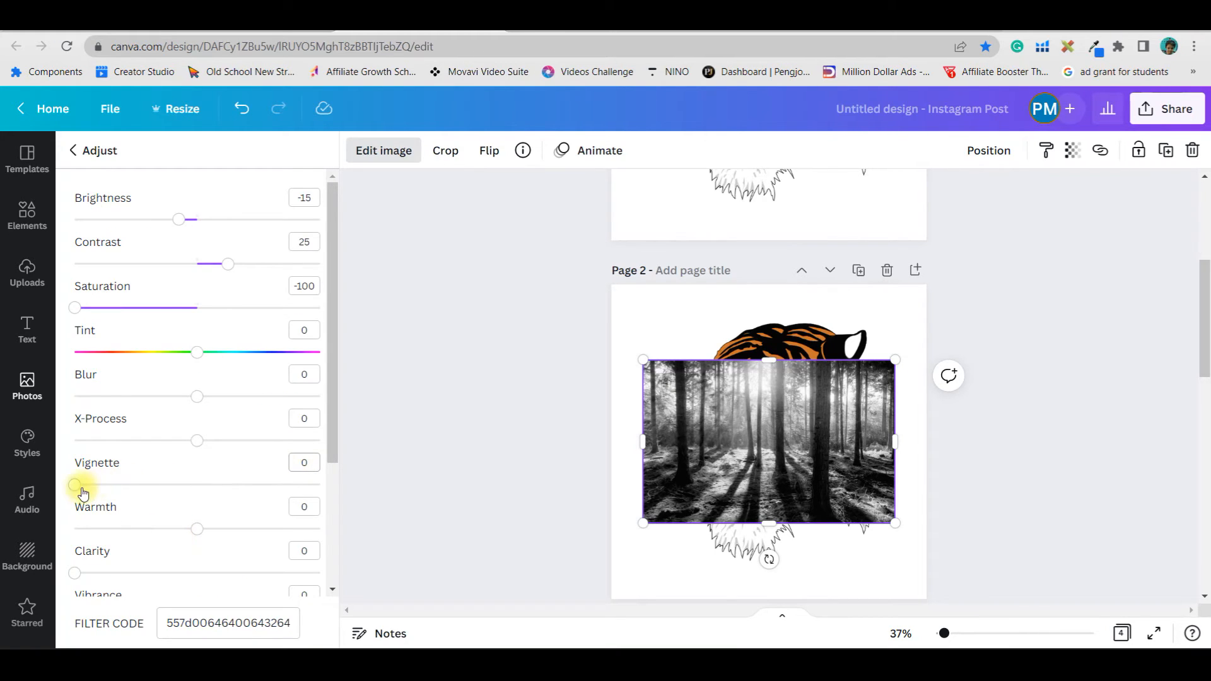
pyautogui.moveTo(83, 492); pyautogui.dragTo(113, 491)
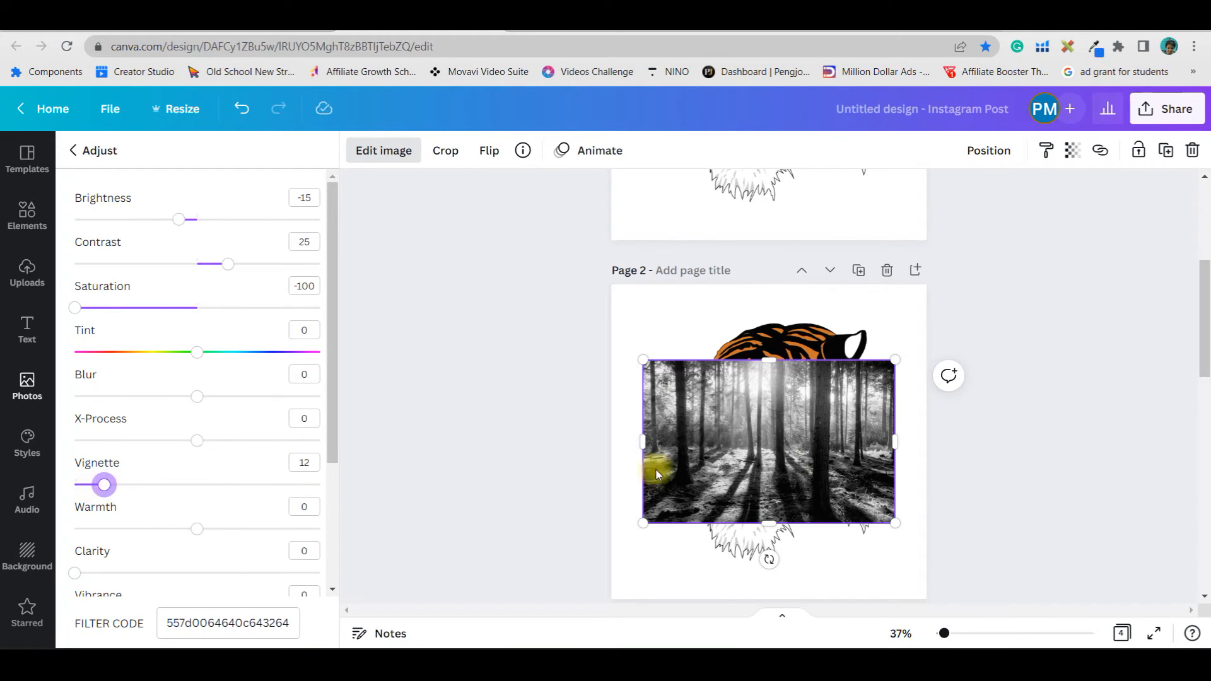
# Set the forest photo as the page background behind the tiger
pyautogui.rightClick(823, 450)
pyautogui.click(846, 570)
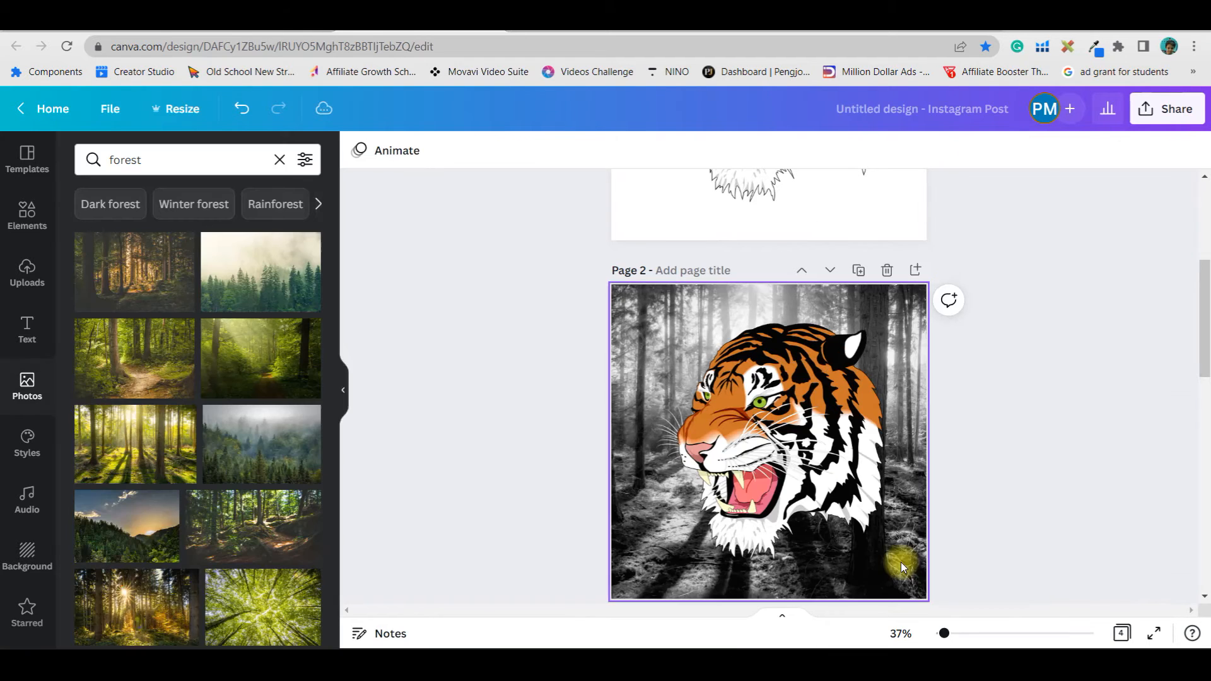
# Select the forest background and set its transparency to 89
pyautogui.click(785, 468)
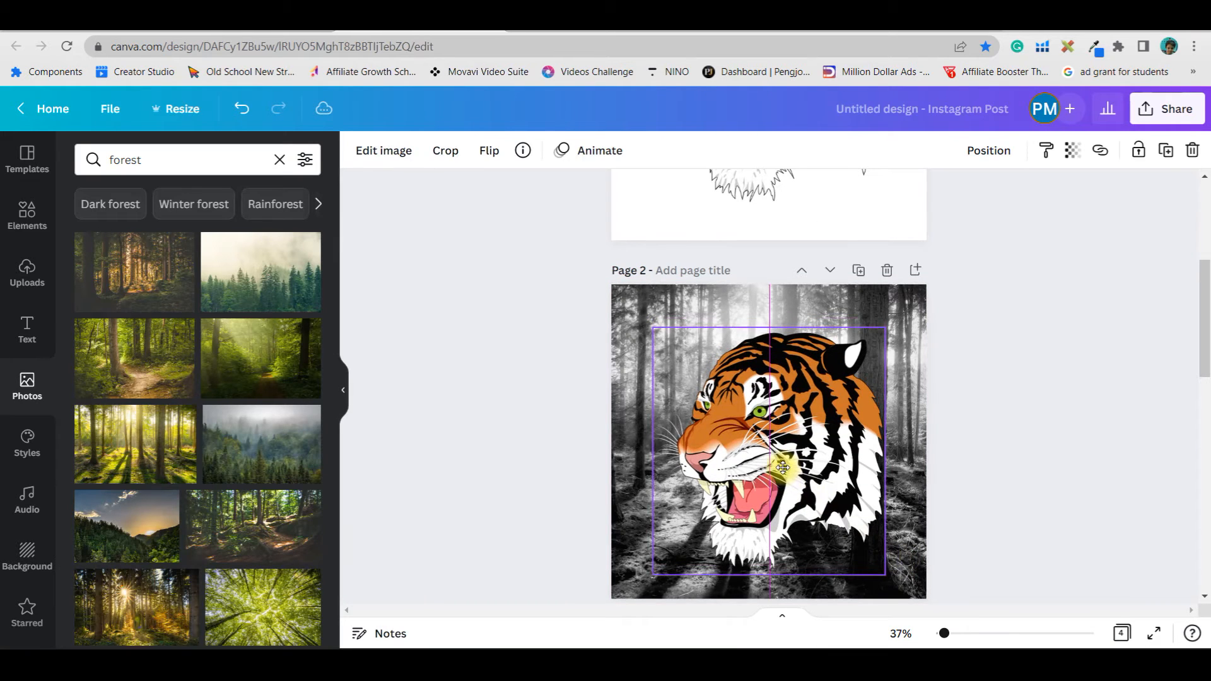
pyautogui.click(748, 314)
pyautogui.click(1126, 151)
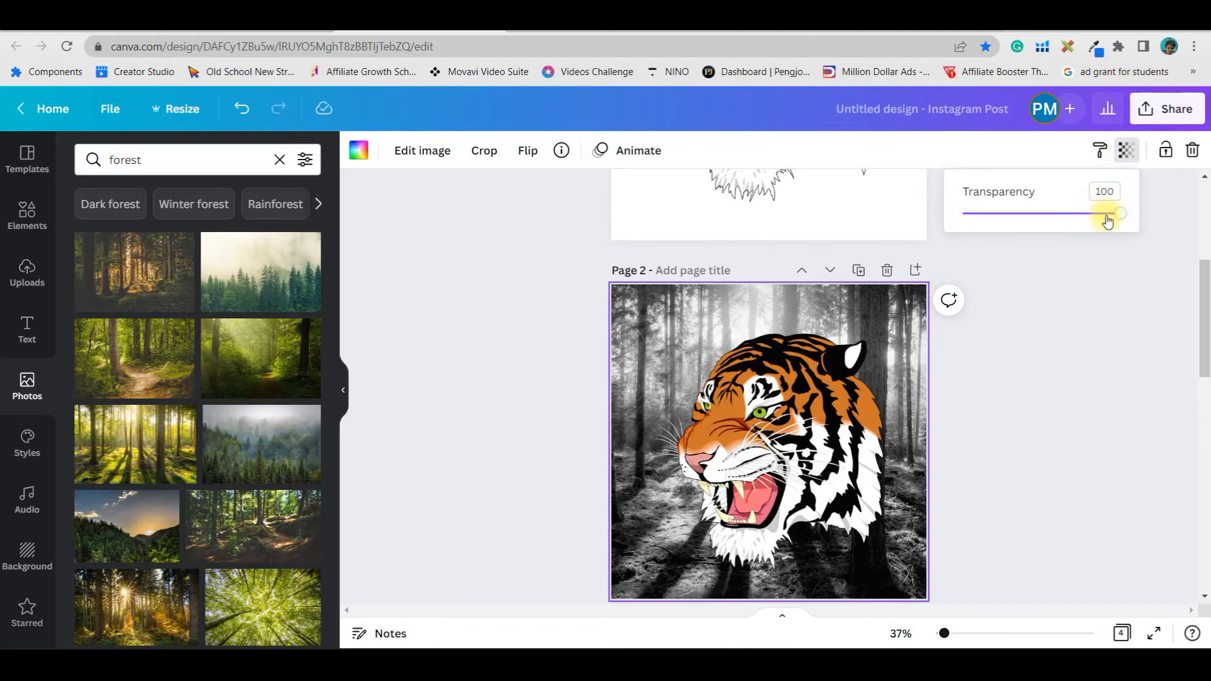
pyautogui.moveTo(1118, 217); pyautogui.dragTo(1106, 219)
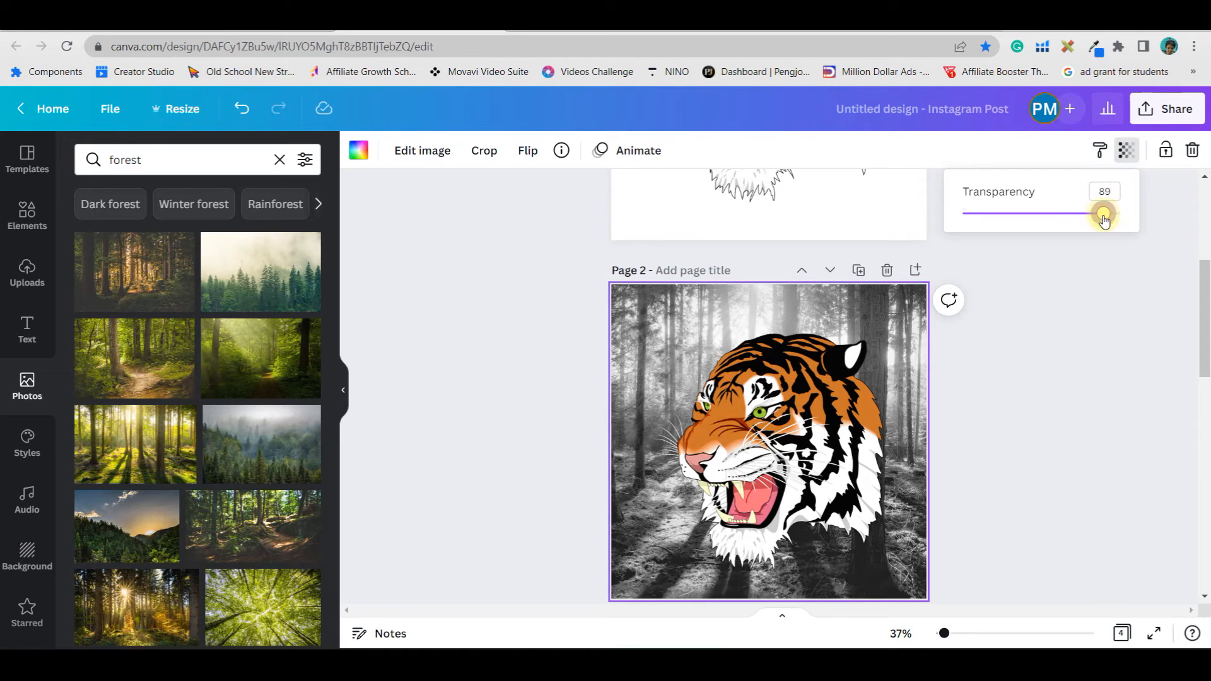
# Add blur to the forest background photo in its image adjustments
pyautogui.click(409, 163)
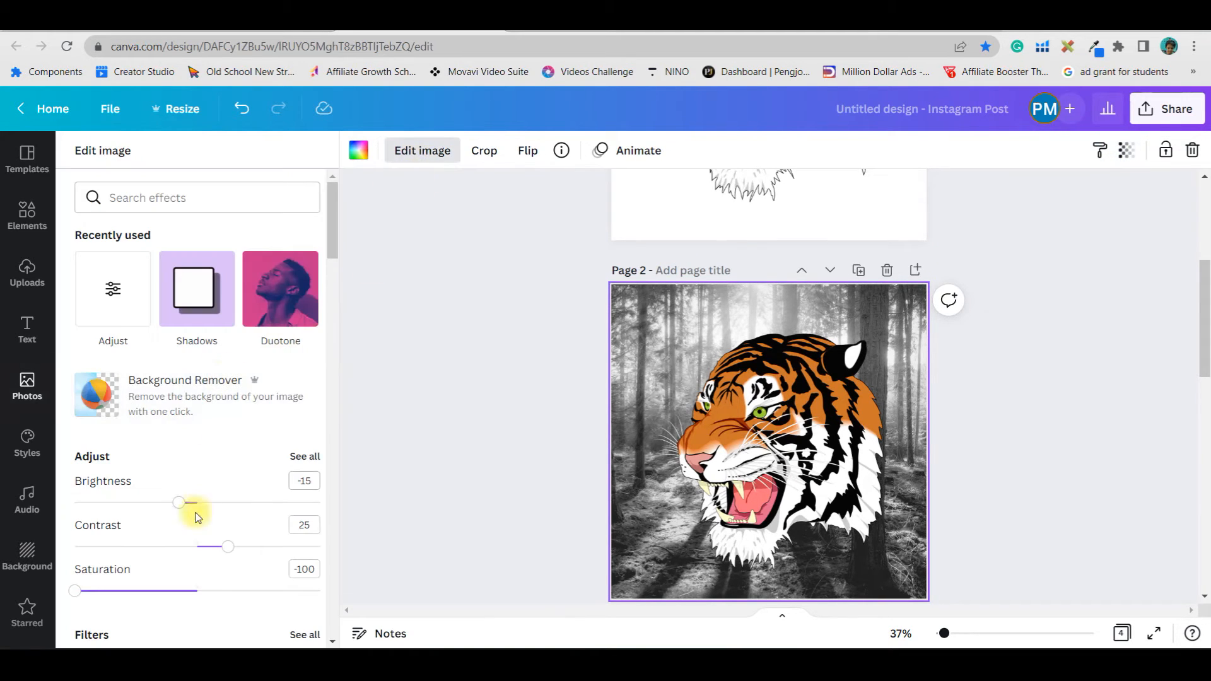
pyautogui.click(304, 455)
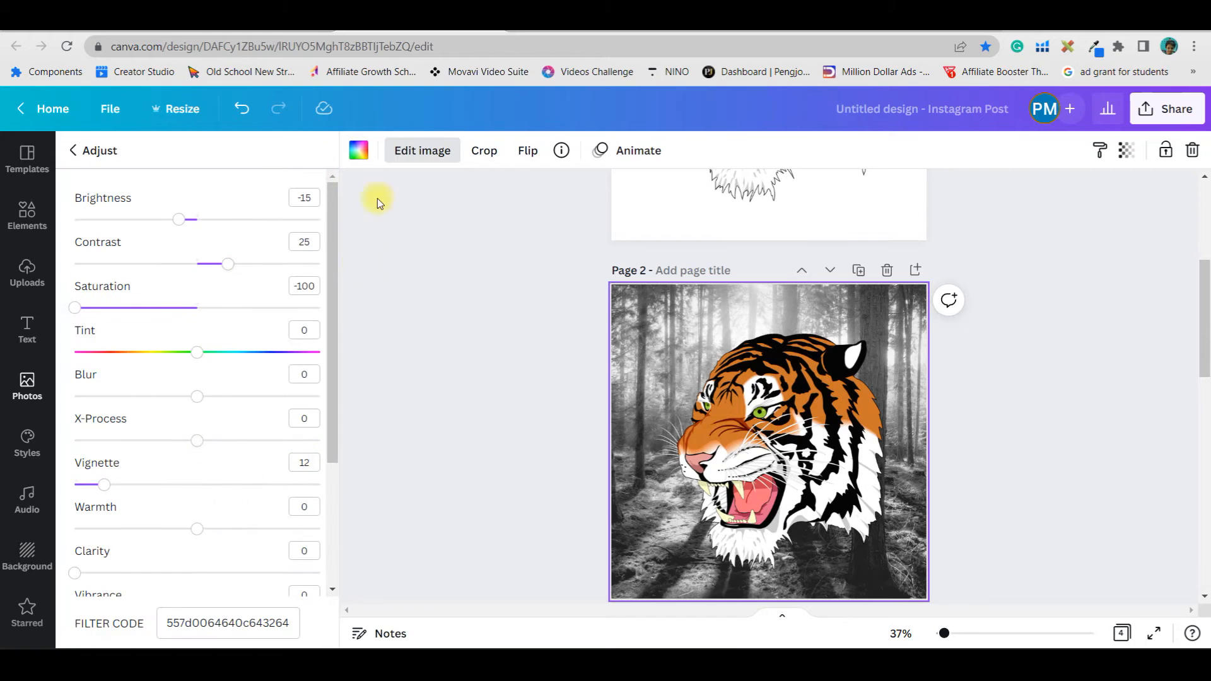
pyautogui.click(303, 375)
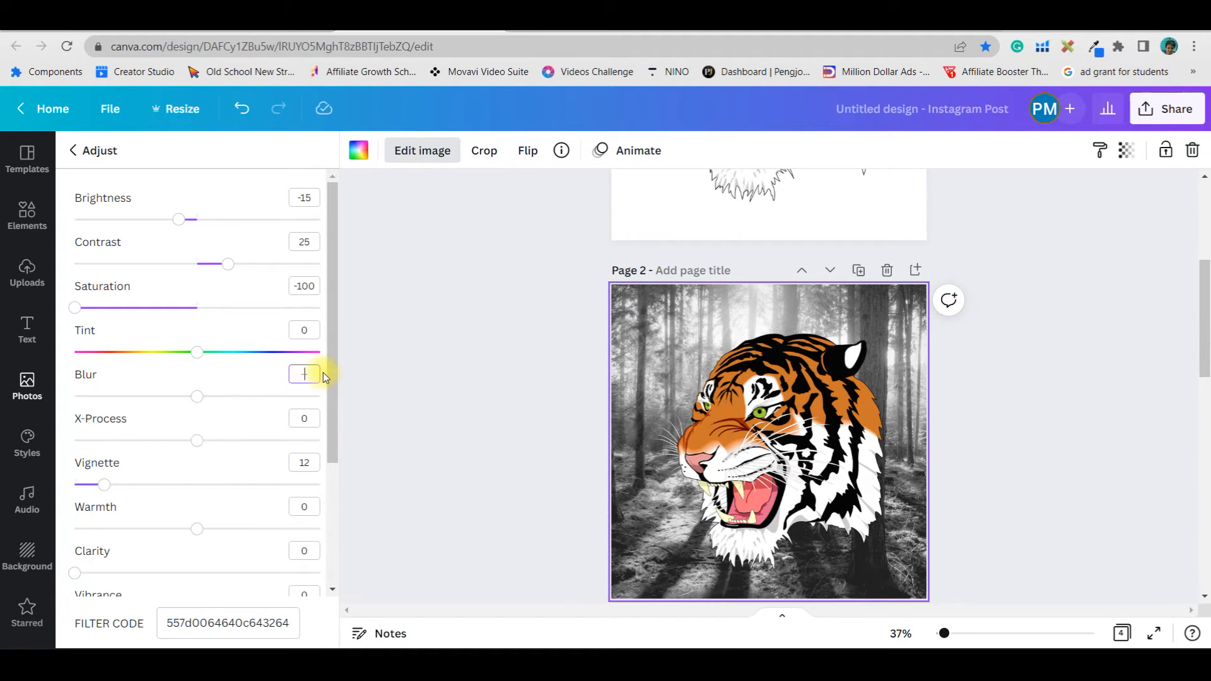
pyautogui.click(1043, 575)
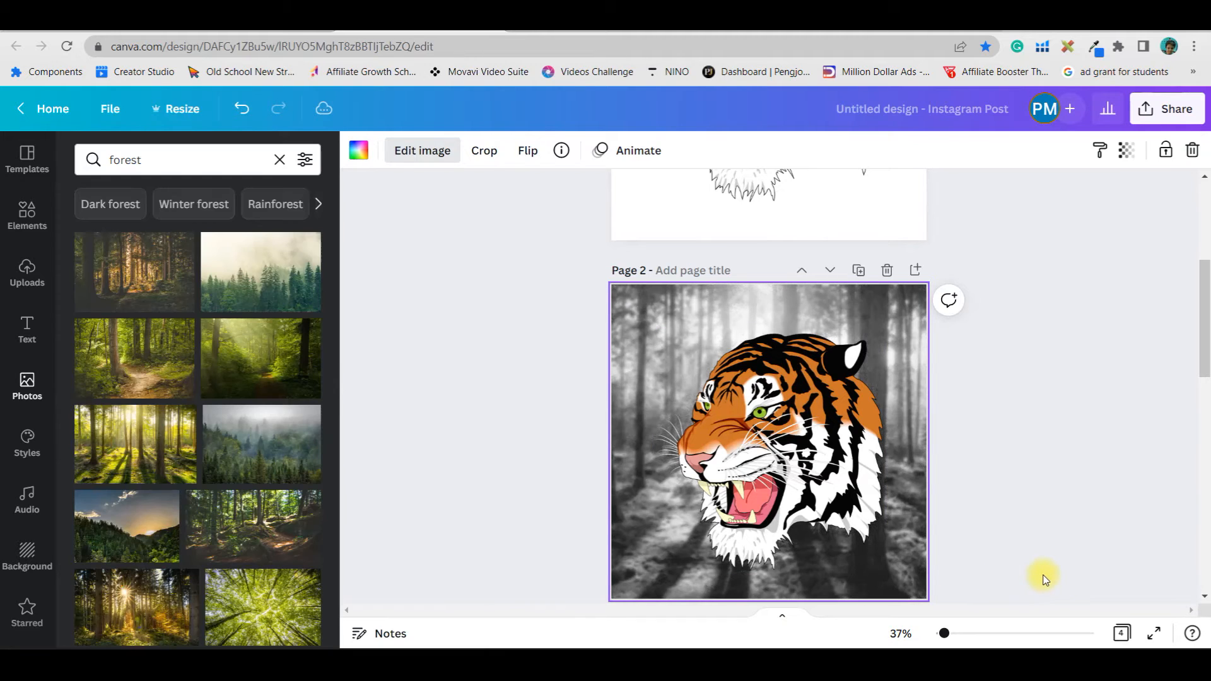
# Select the tiger graphic, open its image effects, and return to the elements library
pyautogui.click(748, 443)
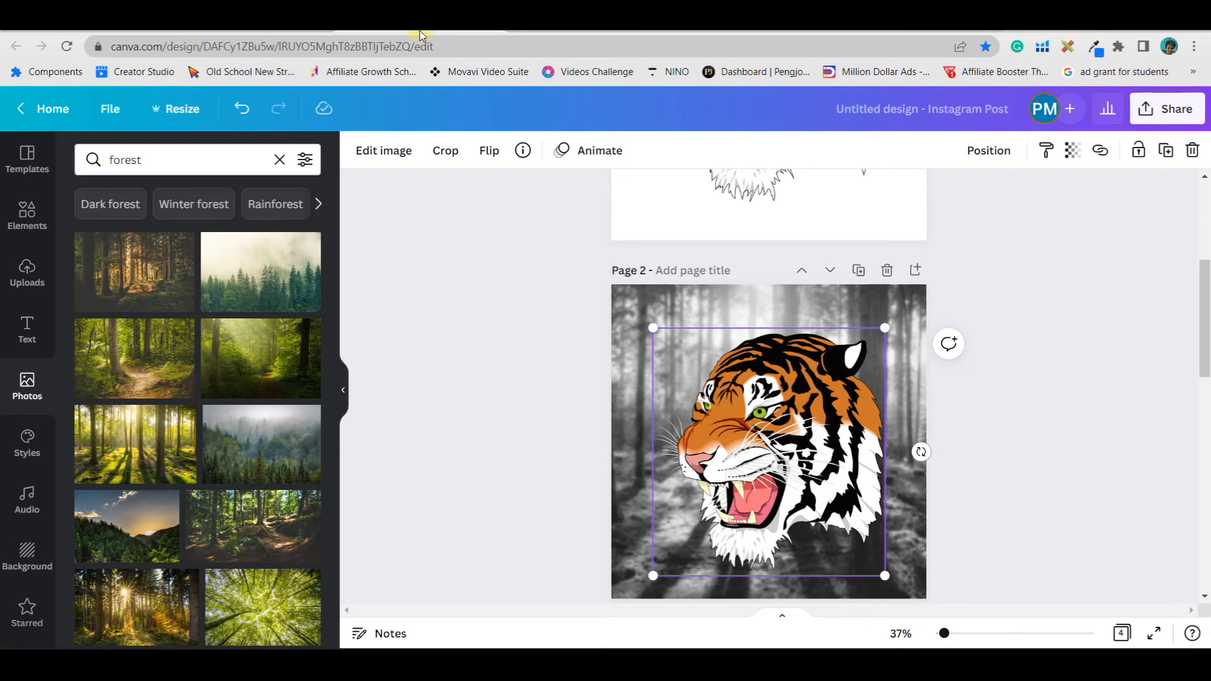
pyautogui.click(666, 309)
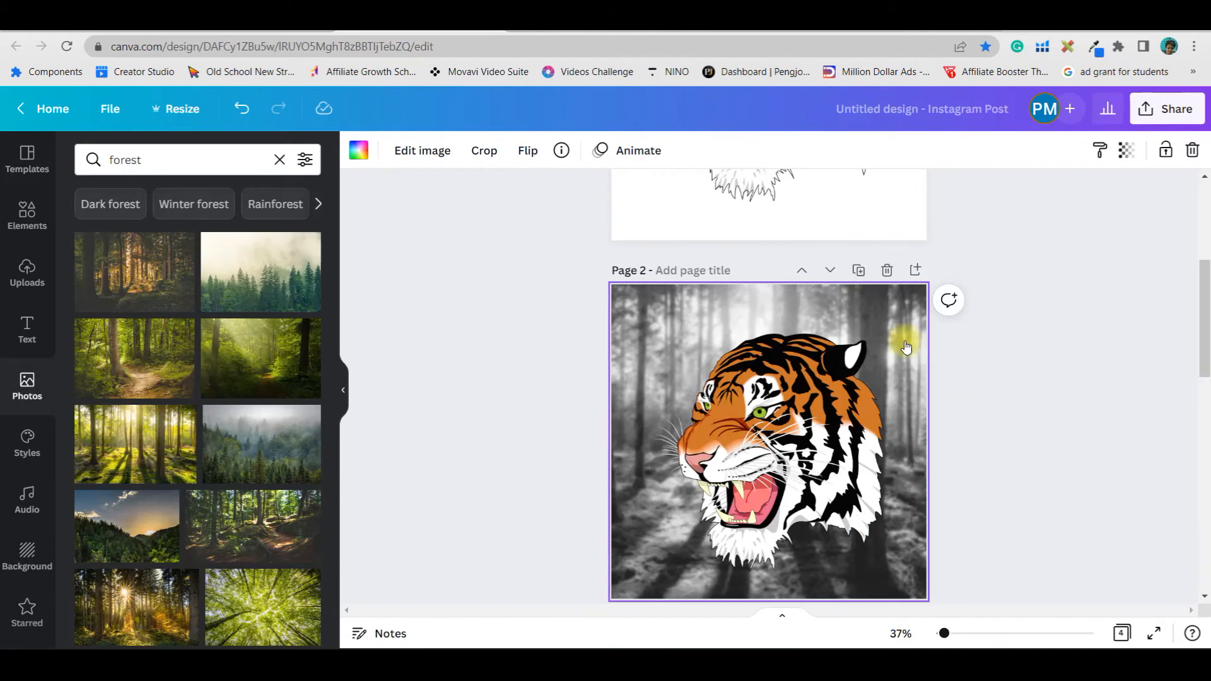
pyautogui.click(808, 452)
pyautogui.click(389, 151)
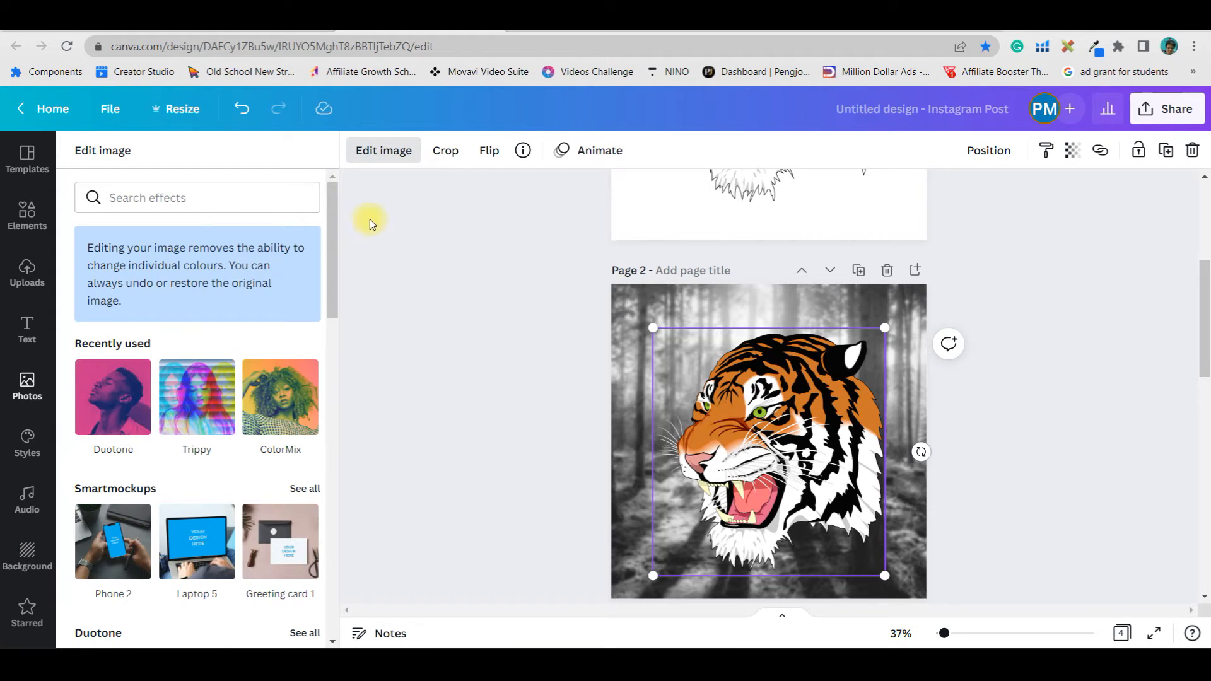
pyautogui.click(25, 211)
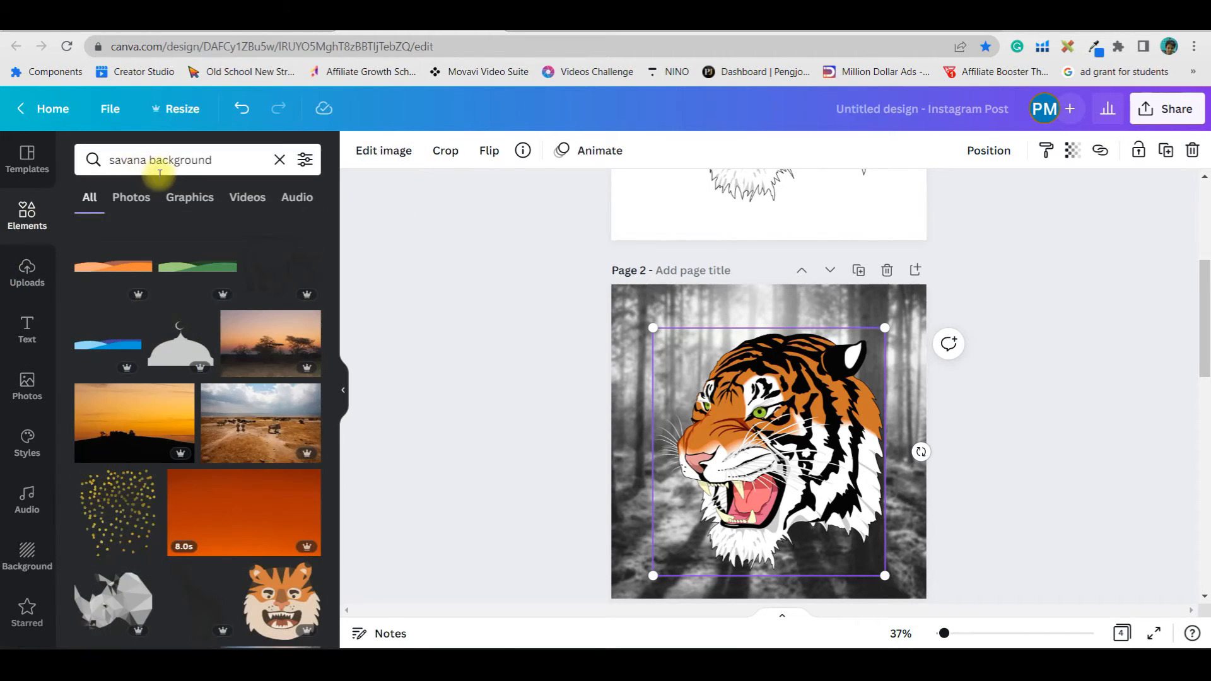
# Search the elements for "frame" and add the vertical-strips frame to page 2
pyautogui.click(231, 160)
pyautogui.write('frame')
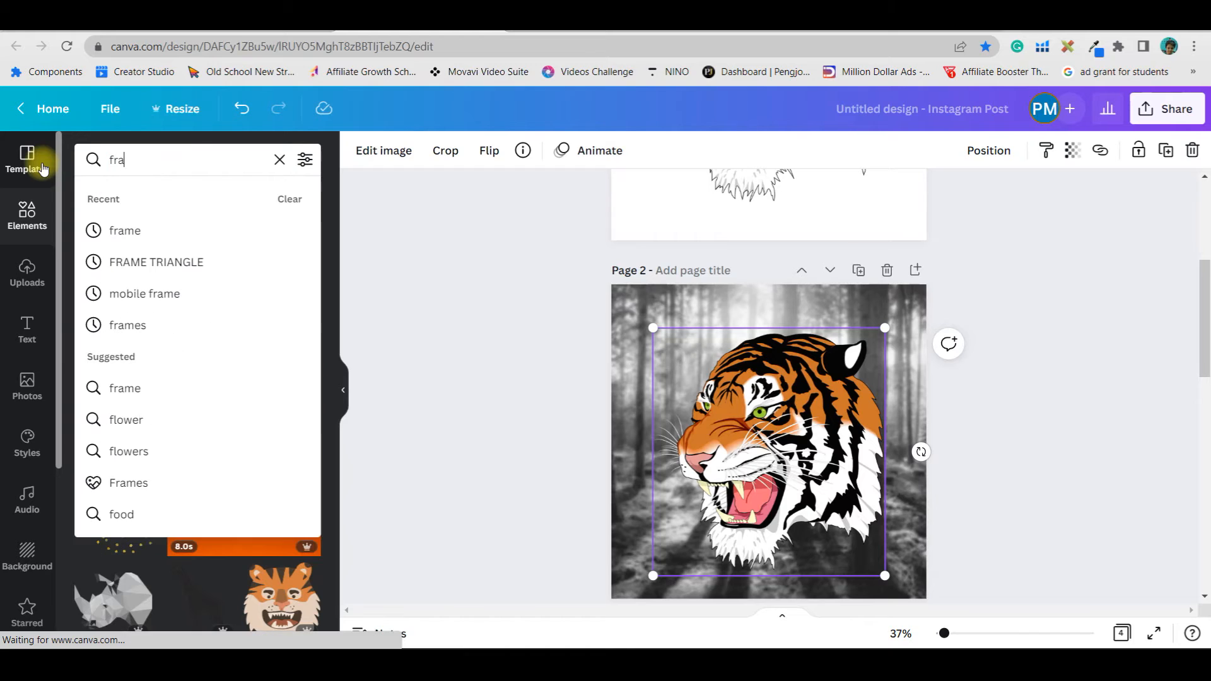
pyautogui.press('Return')
pyautogui.scroll(-10, 270, 422)
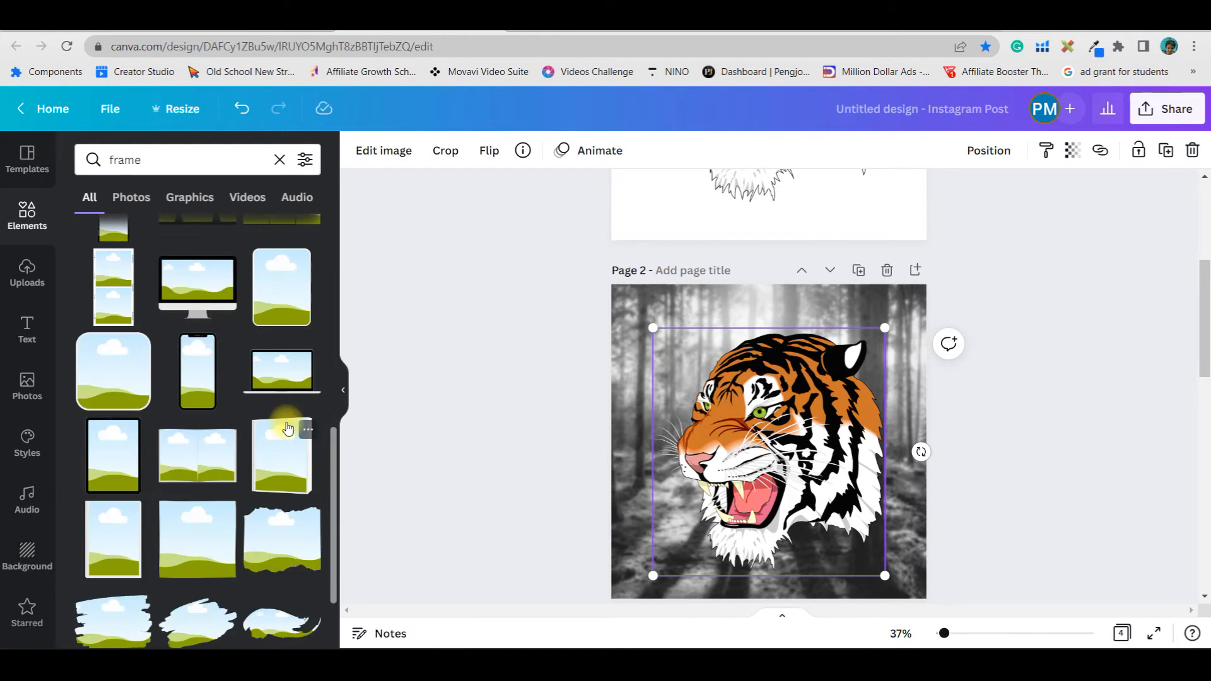
pyautogui.scroll(-5, 285, 424)
pyautogui.scroll(-10, 183, 381)
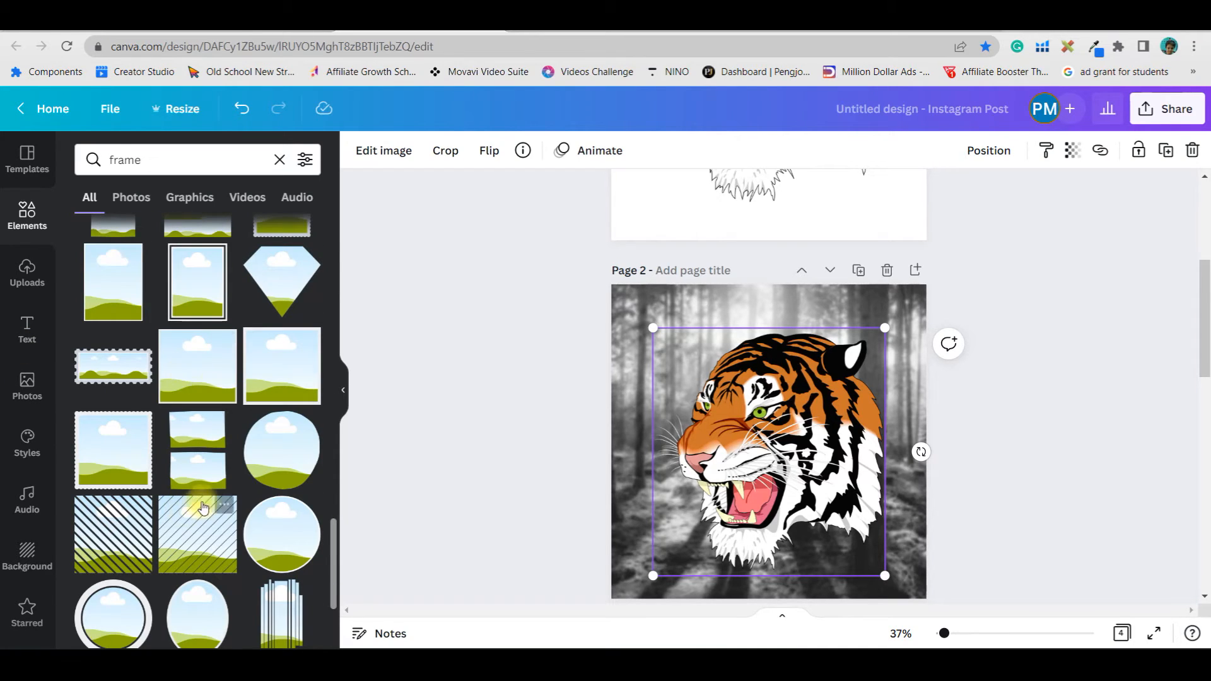
pyautogui.scroll(-3, 285, 627)
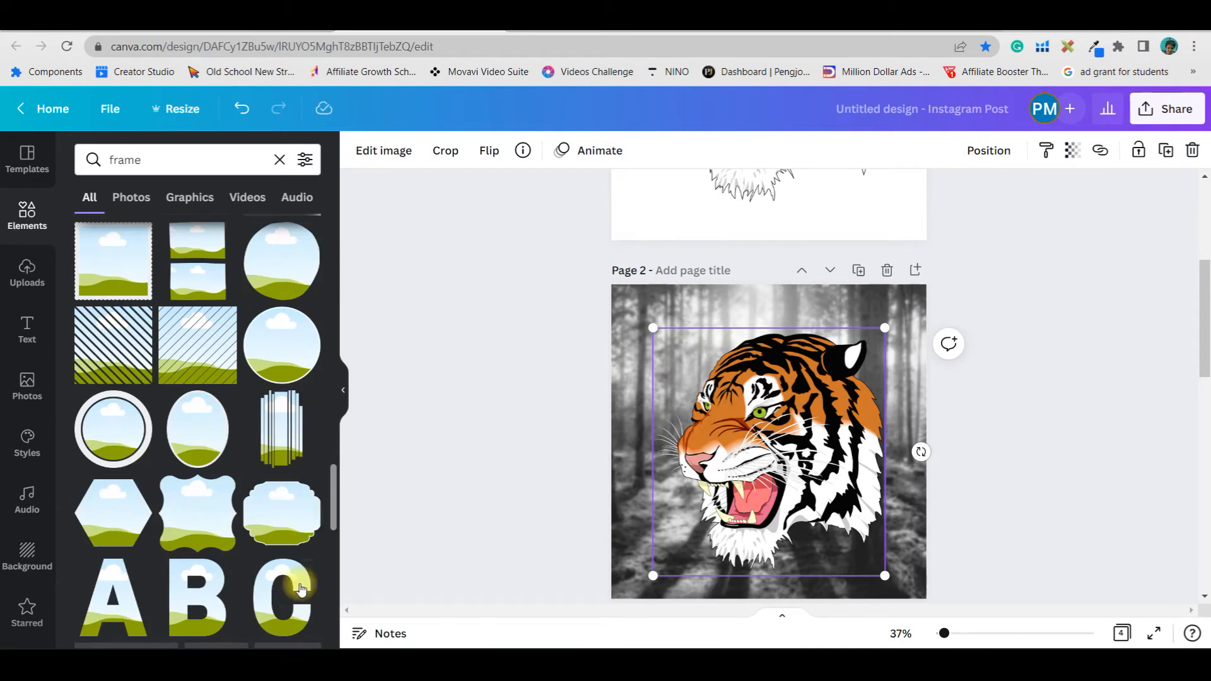
pyautogui.click(283, 430)
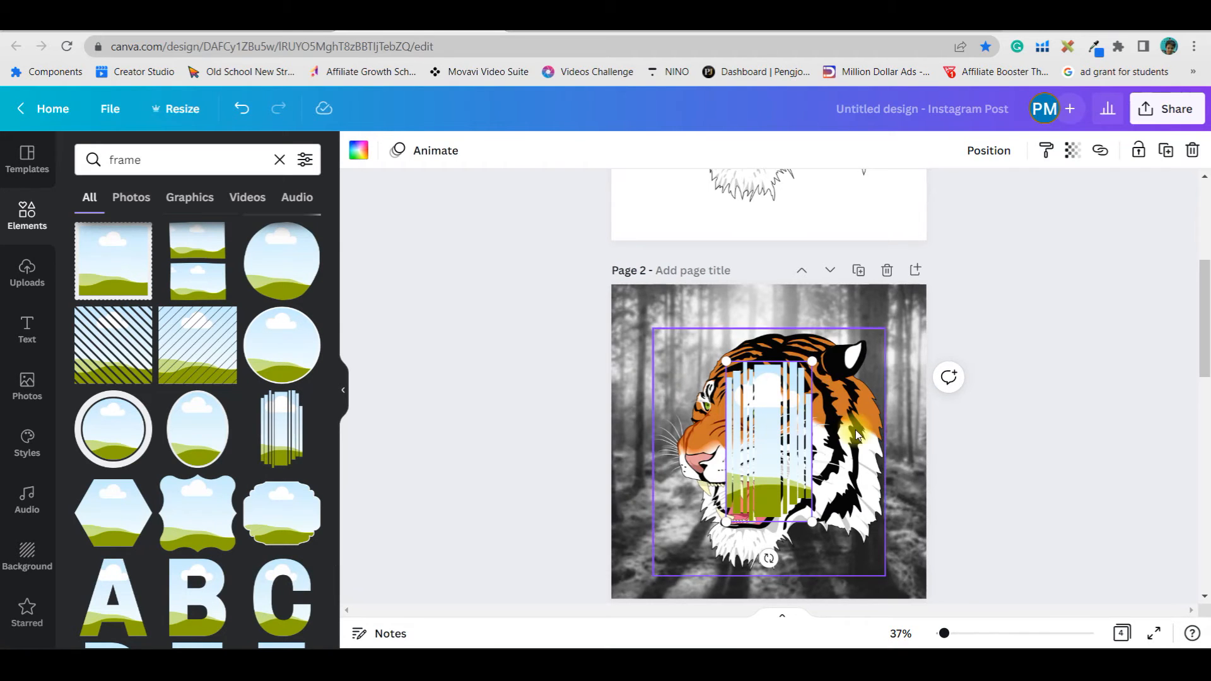
# Enlarge the strips frame and arrange it and the tiger side by side on the page
pyautogui.moveTo(855, 430); pyautogui.dragTo(919, 604)
pyautogui.click(768, 404)
pyautogui.moveTo(817, 362); pyautogui.dragTo(791, 406)
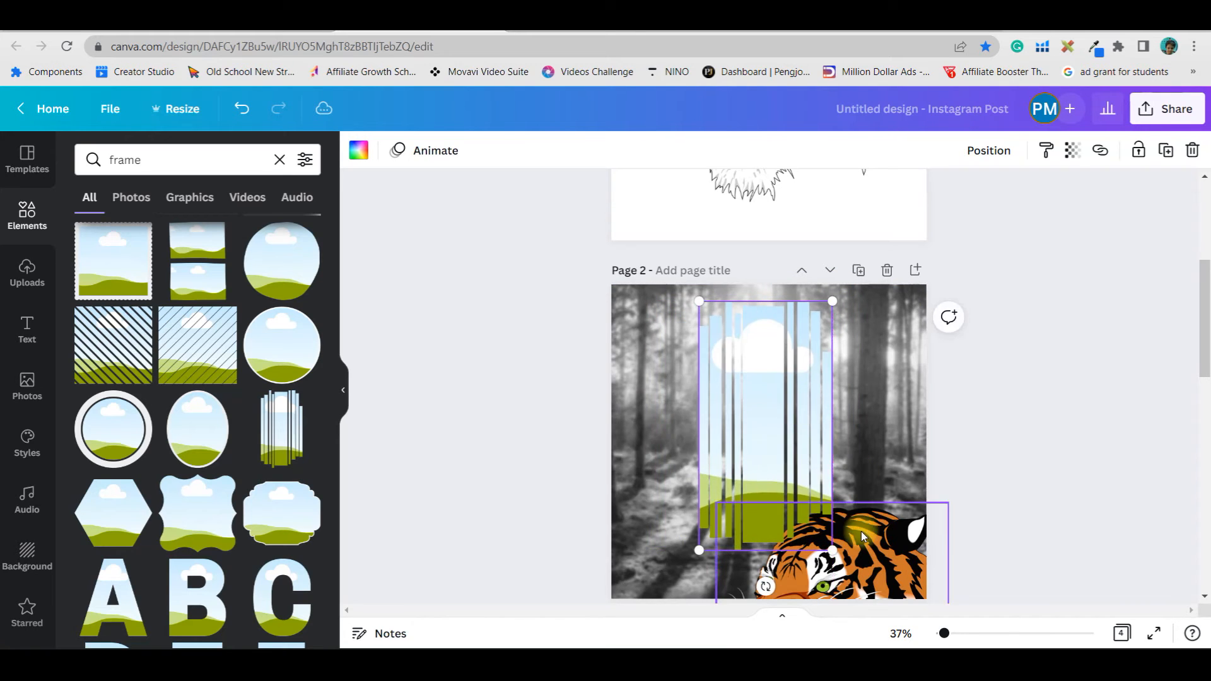
pyautogui.moveTo(862, 548); pyautogui.dragTo(878, 450)
pyautogui.moveTo(775, 385); pyautogui.dragTo(691, 372)
pyautogui.click(845, 483)
pyautogui.moveTo(845, 483); pyautogui.dragTo(815, 416)
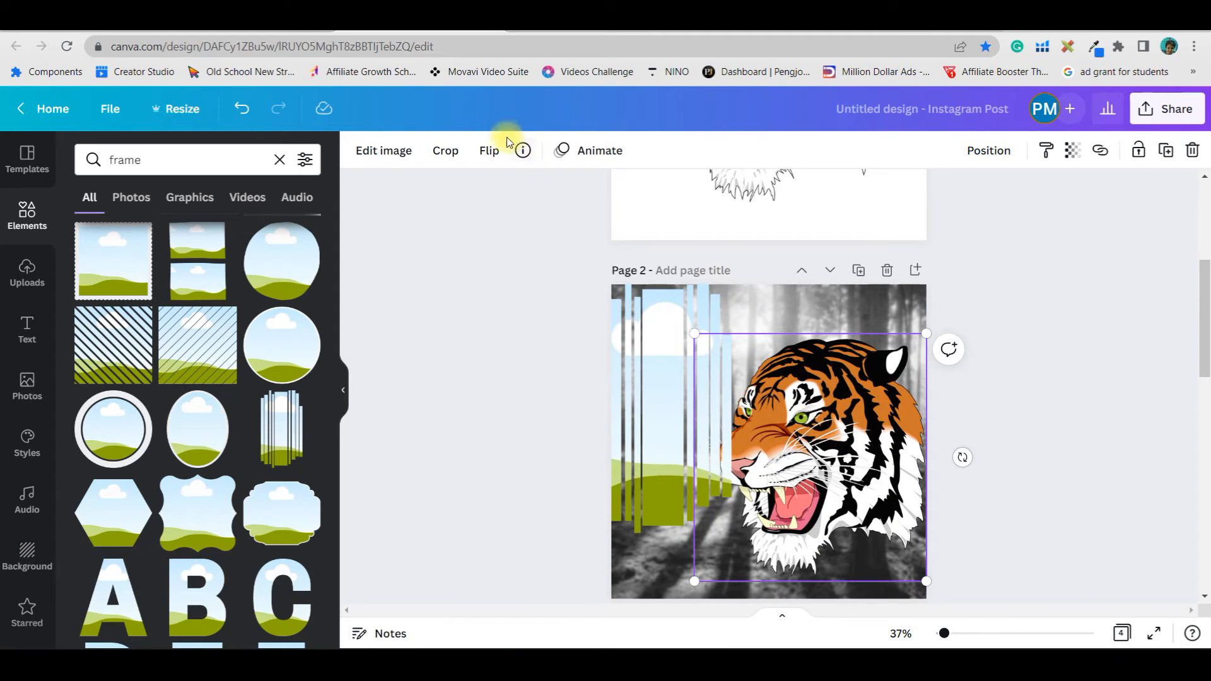
# Apply the Trippy Split effect to the tiger graphic
pyautogui.click(386, 151)
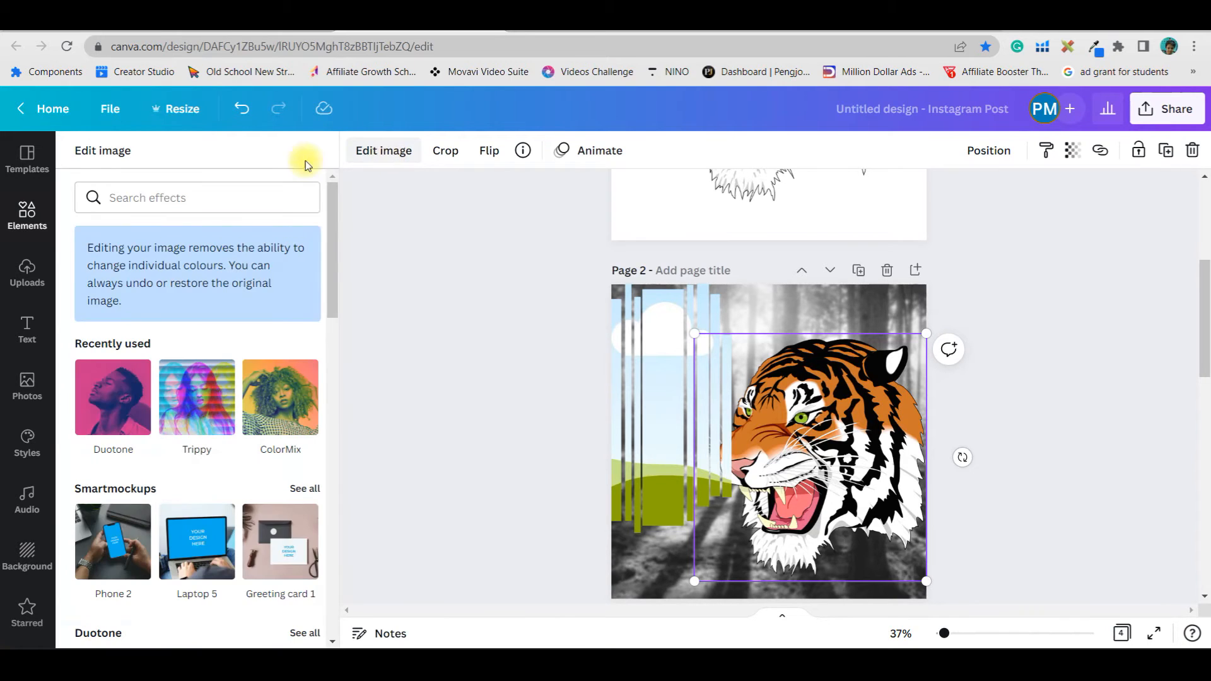
pyautogui.click(210, 406)
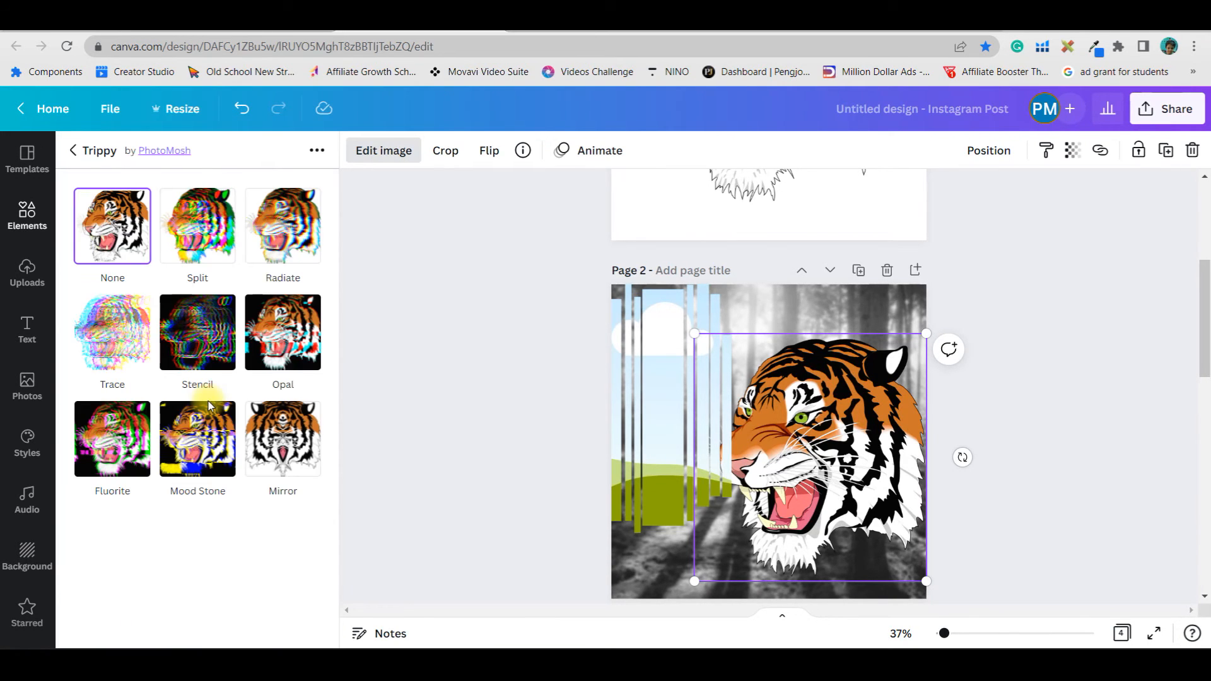
pyautogui.click(212, 240)
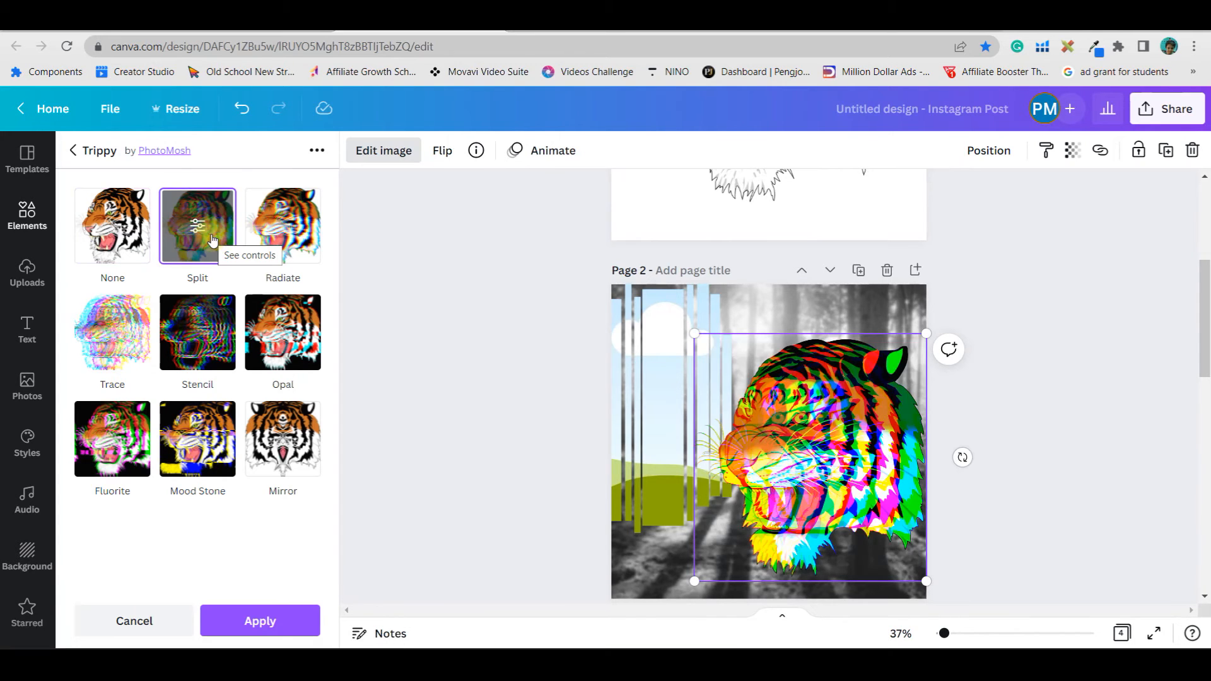
# Drop the Split-effect tiger into the vertical-strips frame
pyautogui.moveTo(857, 438); pyautogui.dragTo(861, 410)
pyautogui.doubleClick(786, 418)
pyautogui.click(1050, 495)
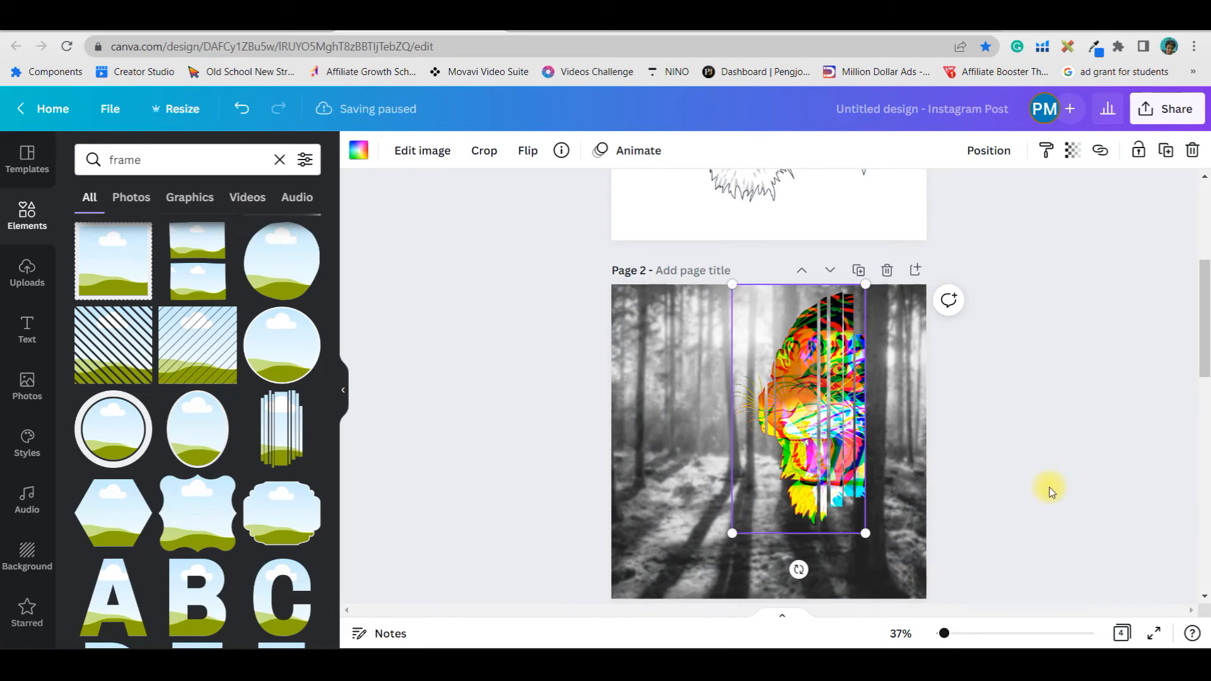
# Move the framed tiger to the page's right edge, duplicate it, and place the copy on the left half
pyautogui.moveTo(802, 390); pyautogui.dragTo(773, 474)
pyautogui.moveTo(833, 368); pyautogui.dragTo(881, 293)
pyautogui.moveTo(820, 411); pyautogui.dragTo(873, 412)
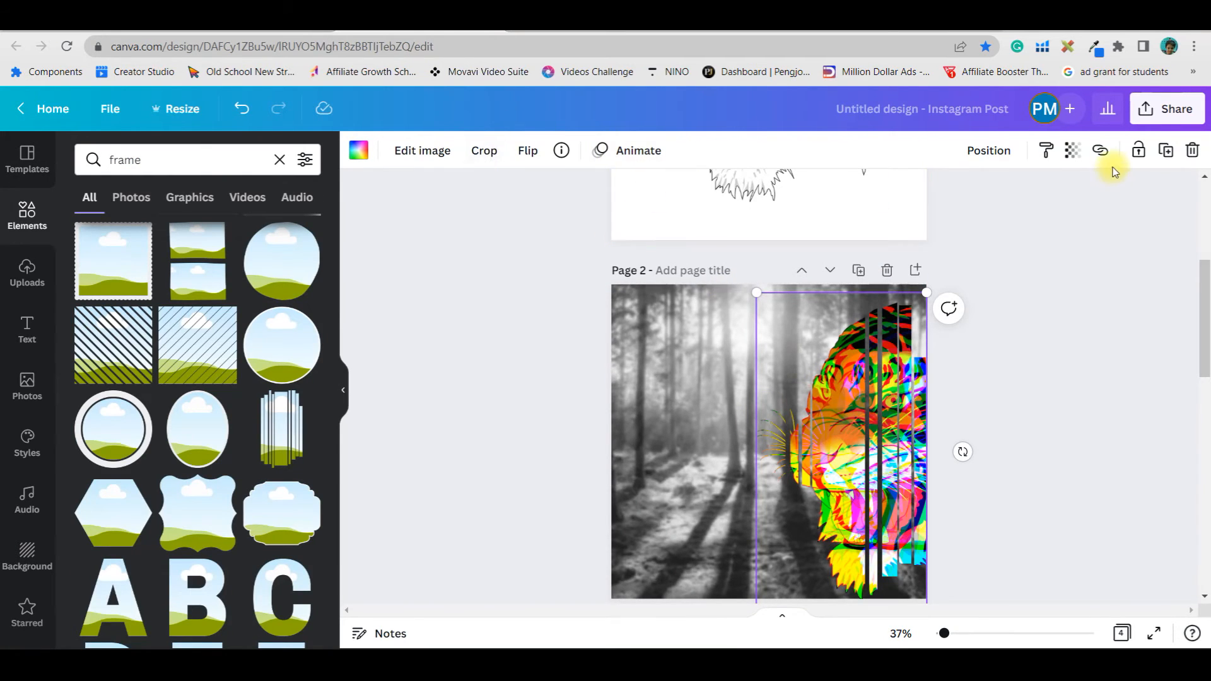
pyautogui.click(1168, 154)
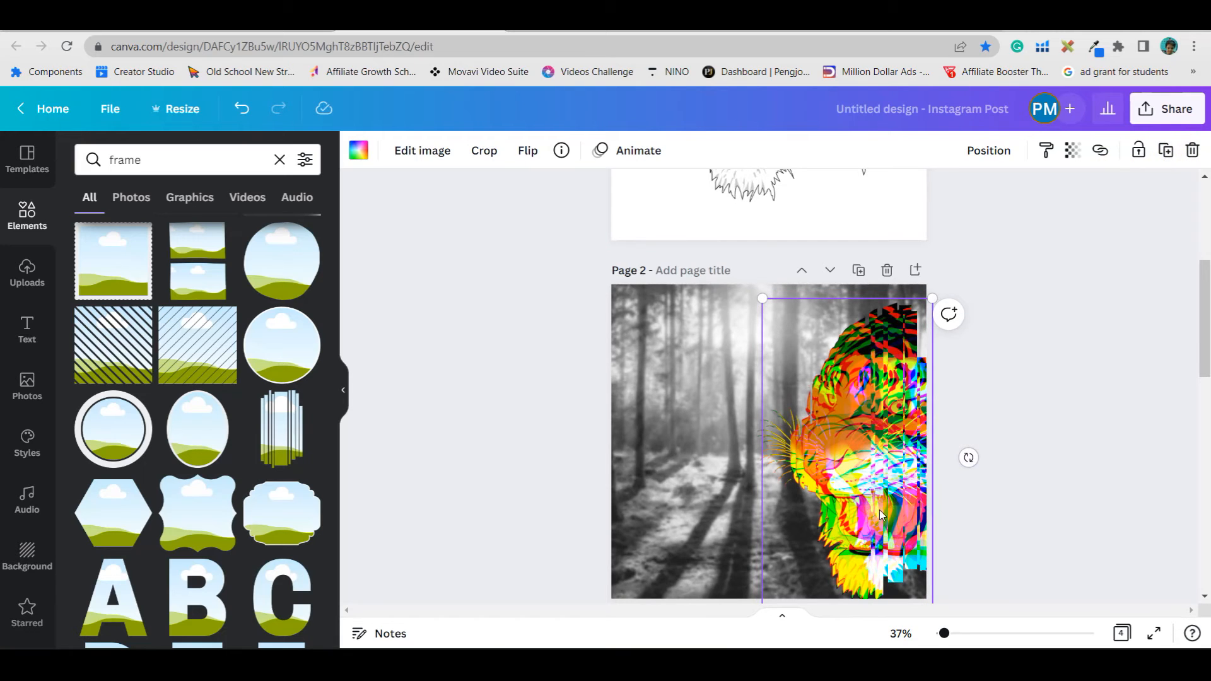
pyautogui.moveTo(702, 491); pyautogui.dragTo(705, 488)
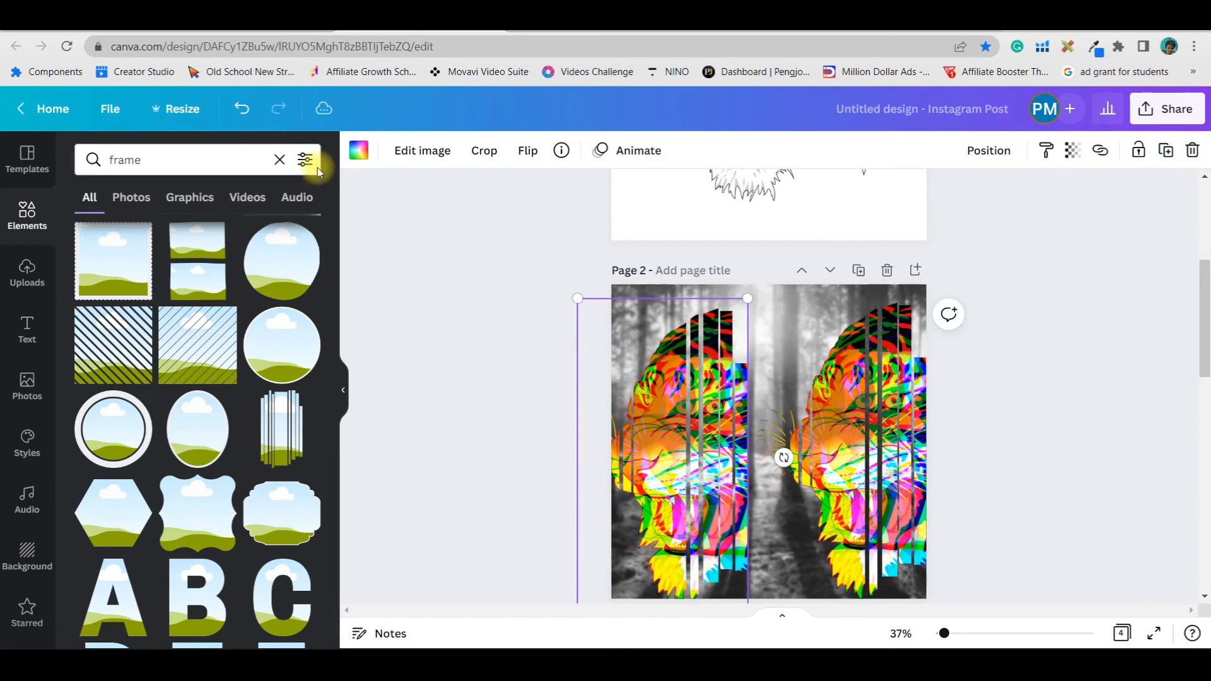
# Apply the Sepia duotone effect to the left framed tiger copy
pyautogui.click(439, 161)
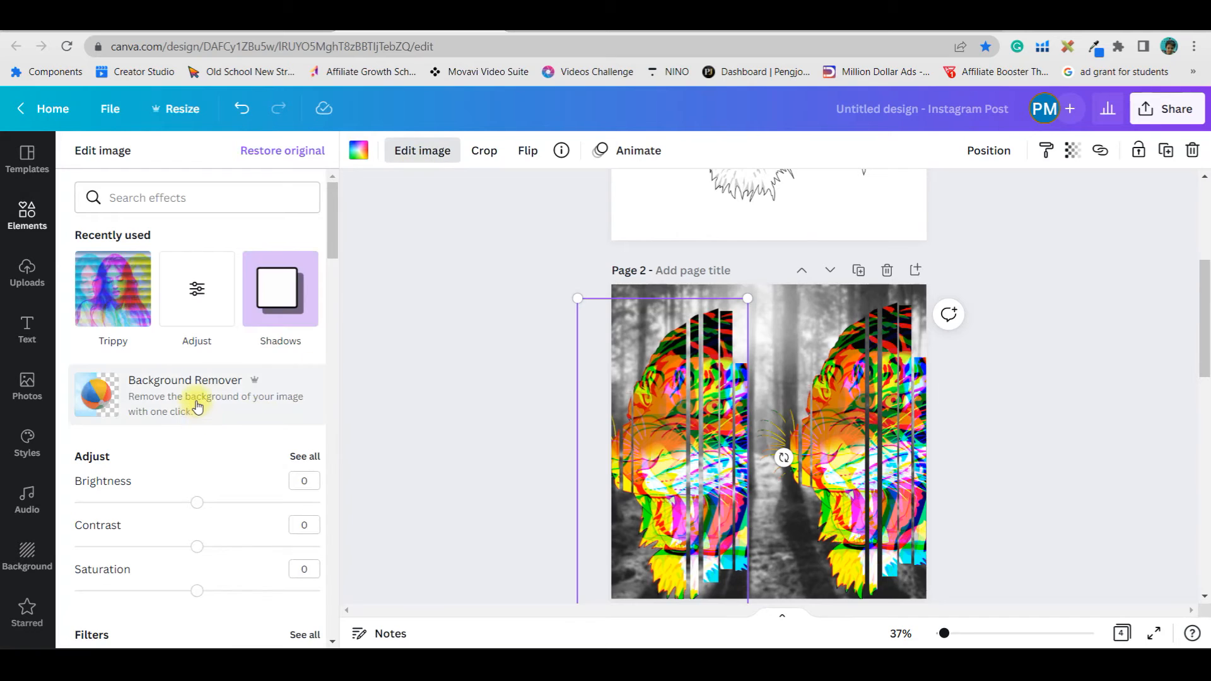
pyautogui.scroll(-5, 194, 389)
pyautogui.scroll(-12, 202, 393)
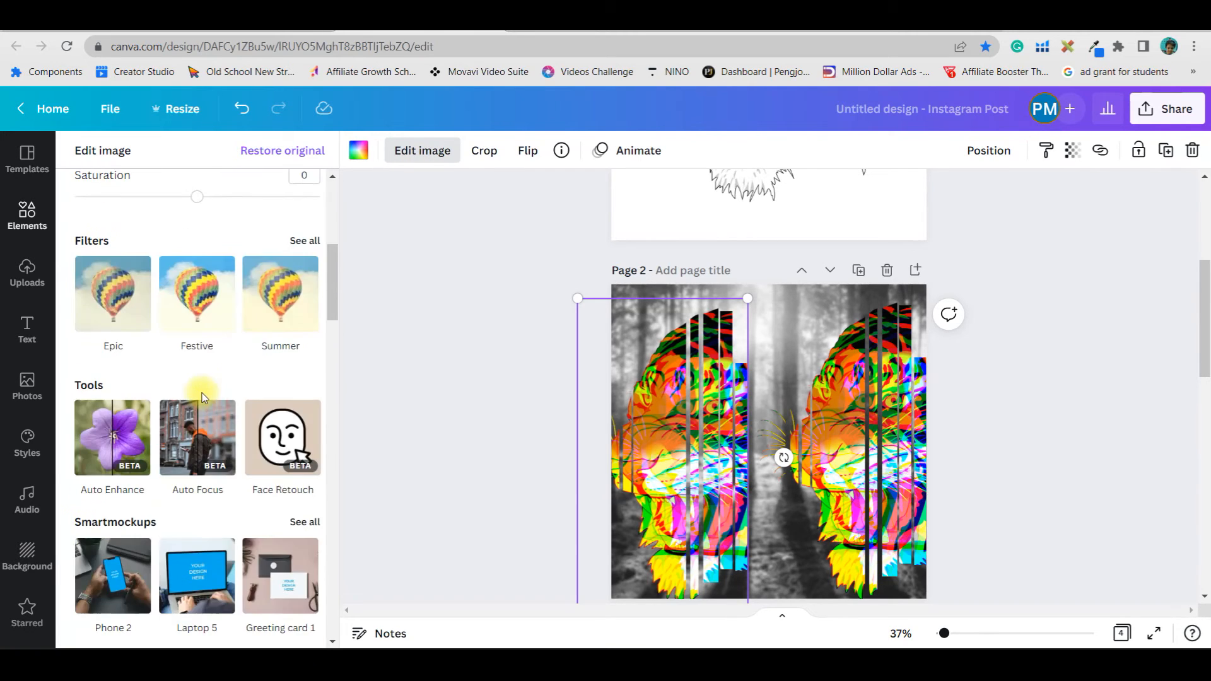
pyautogui.scroll(-6, 203, 407)
pyautogui.scroll(3, 157, 251)
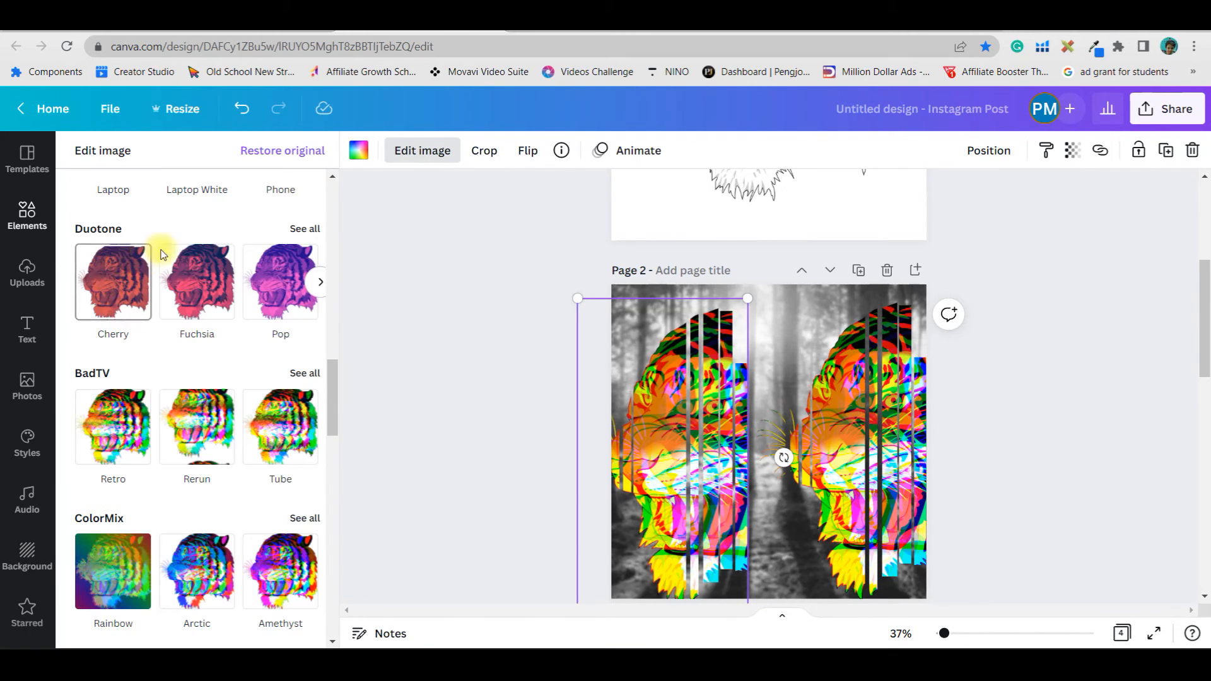
pyautogui.scroll(10, 157, 302)
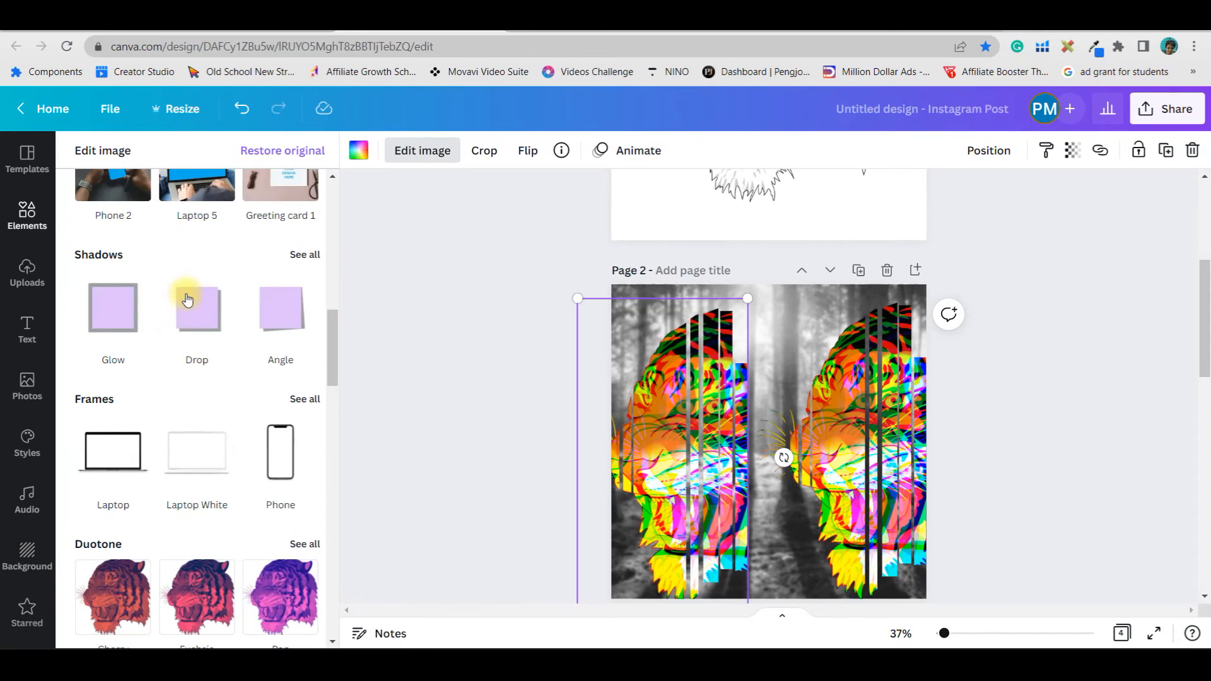
pyautogui.scroll(6, 169, 230)
pyautogui.click(153, 198)
pyautogui.write('duotone')
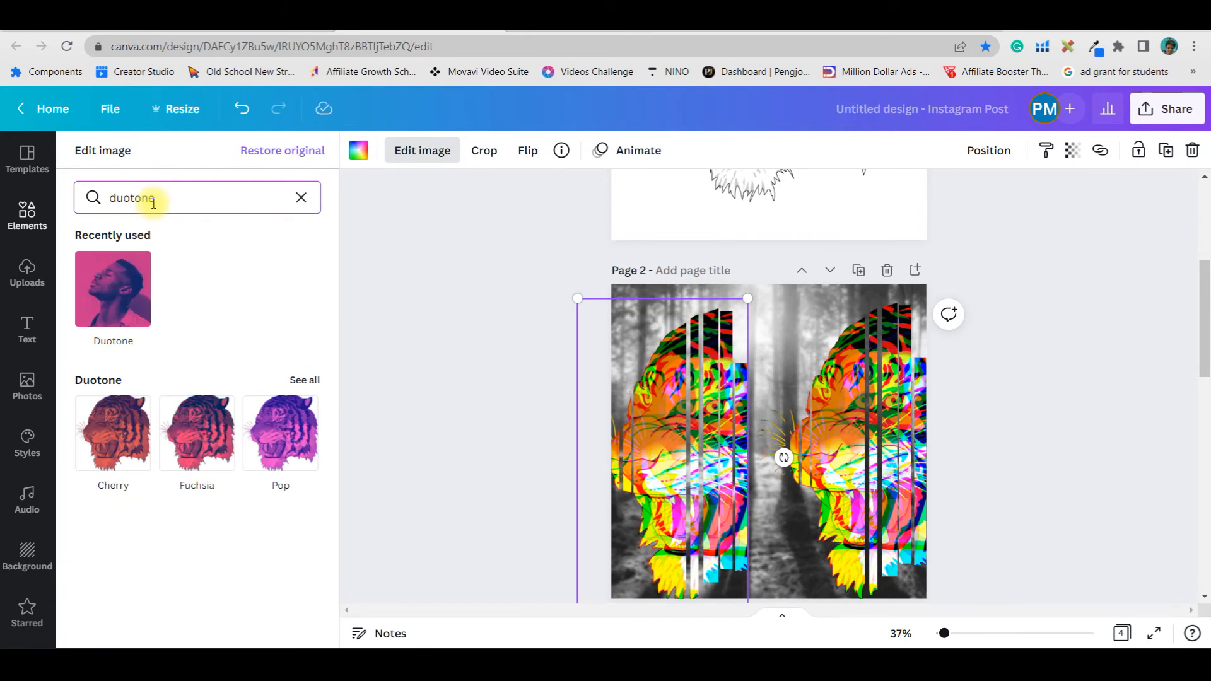
pyautogui.click(113, 288)
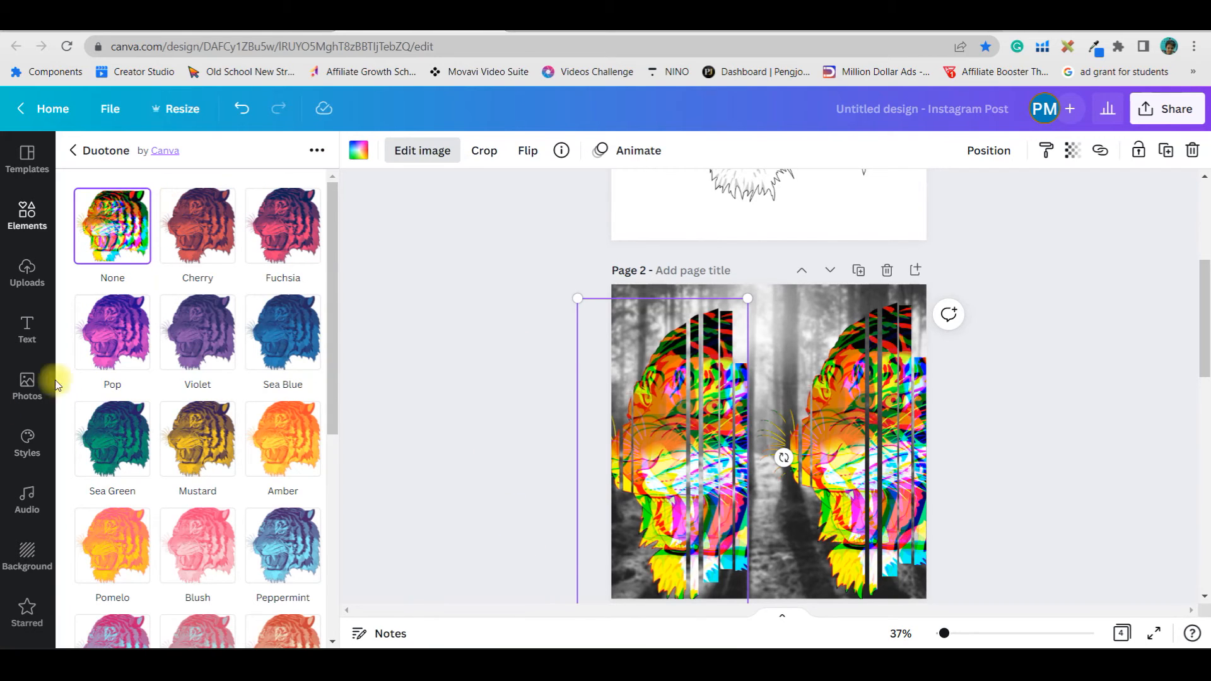
pyautogui.scroll(-6, 202, 454)
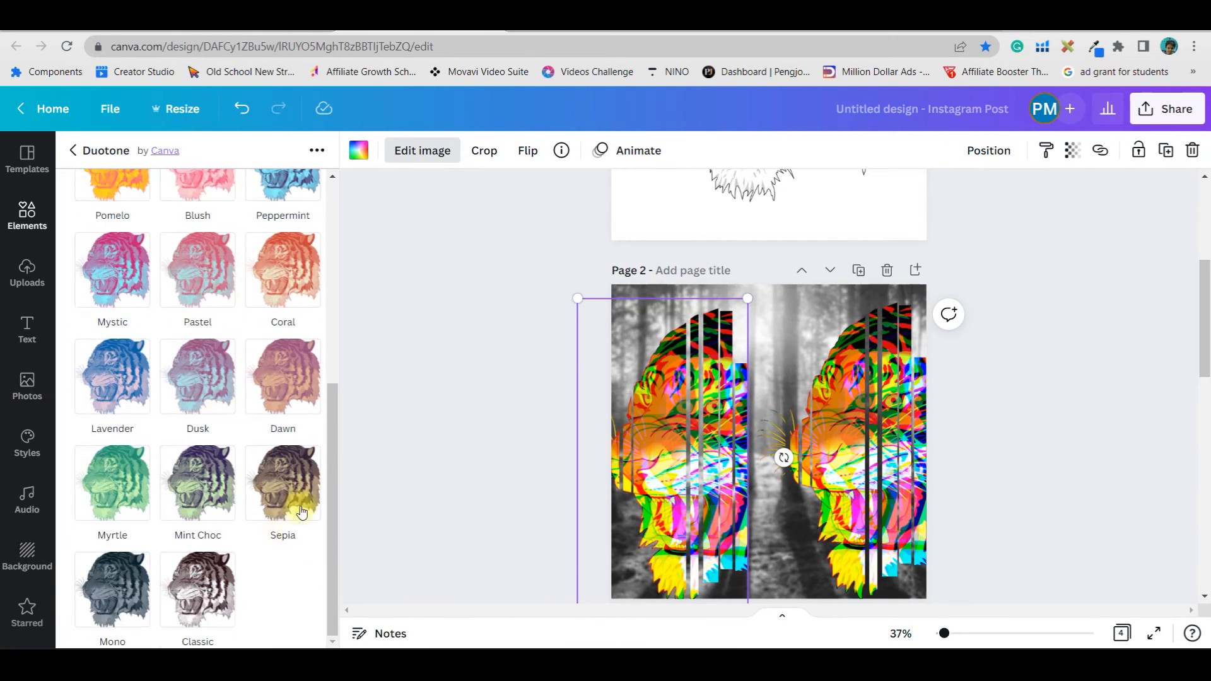
pyautogui.scroll(6, 183, 411)
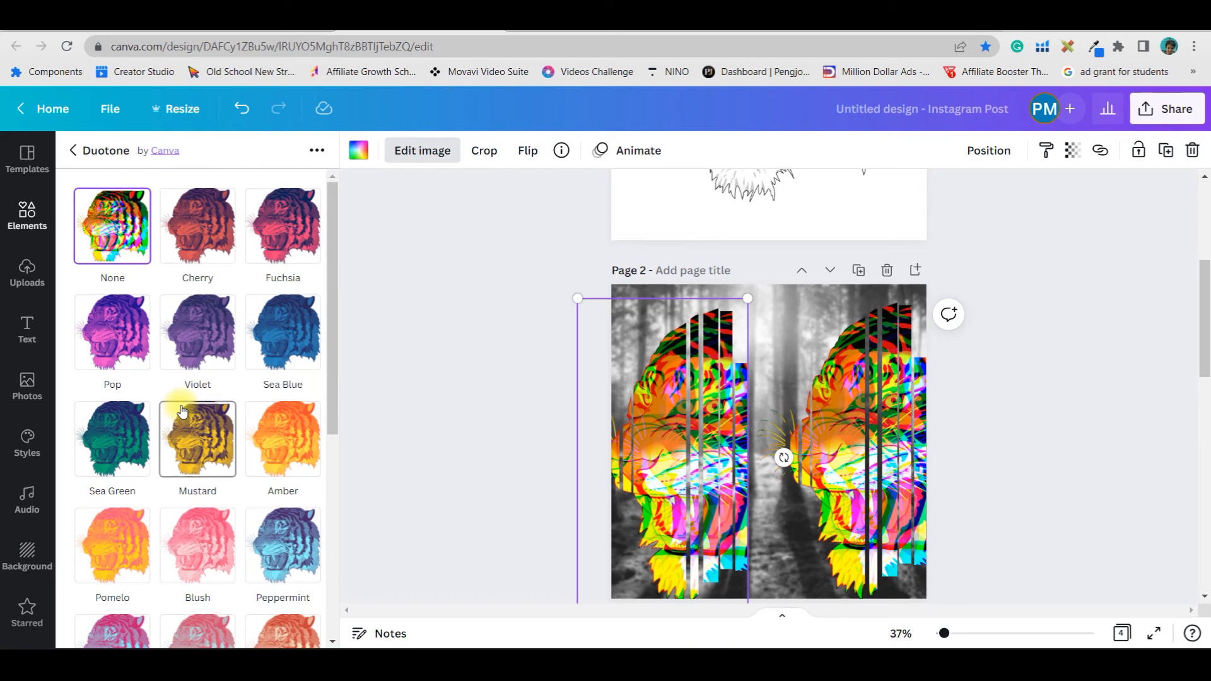
pyautogui.scroll(-1, 182, 411)
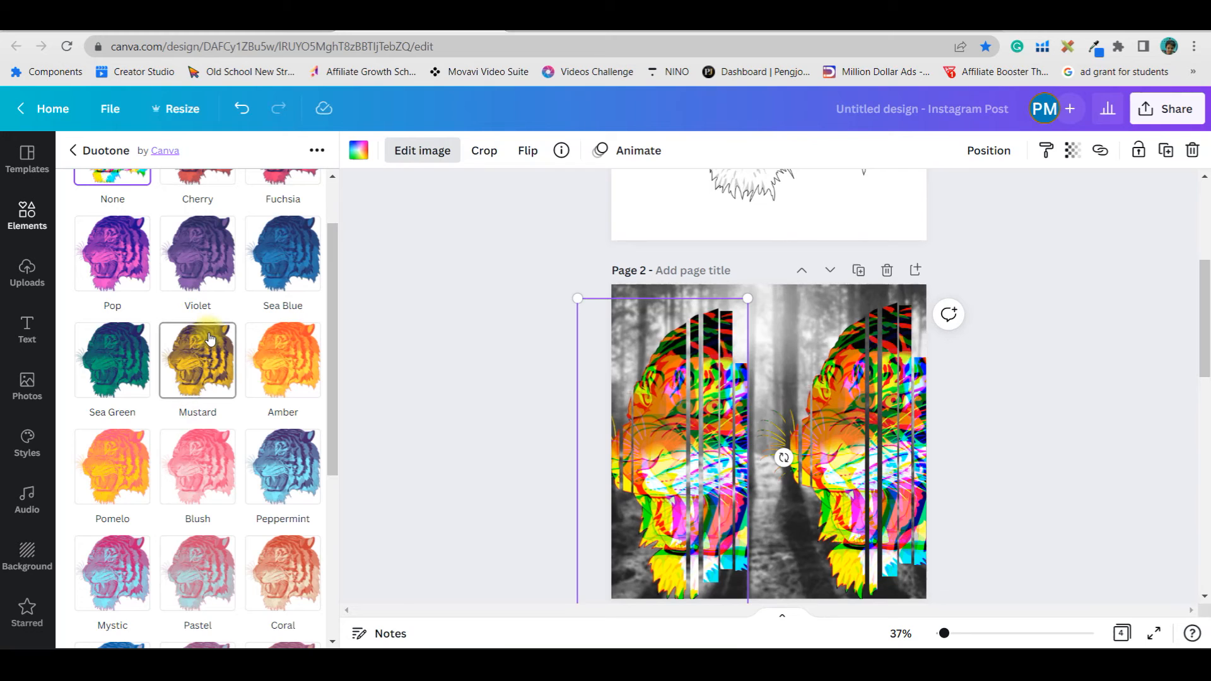
pyautogui.scroll(-4, 265, 495)
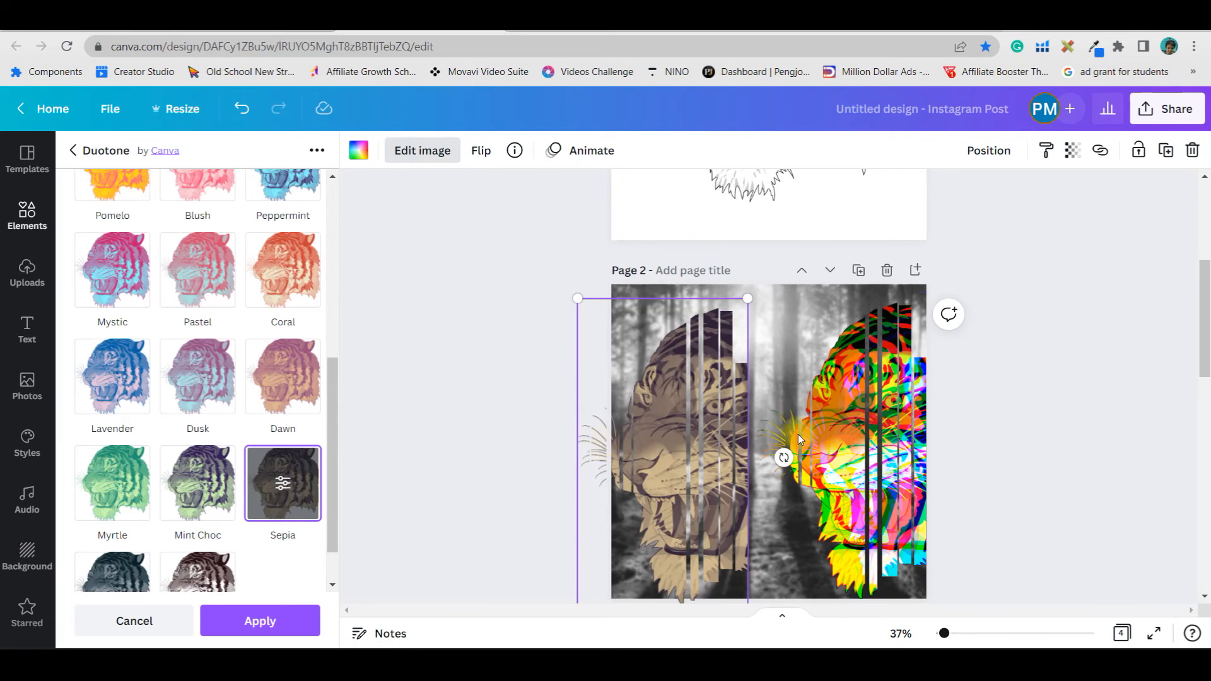
pyautogui.click(283, 483)
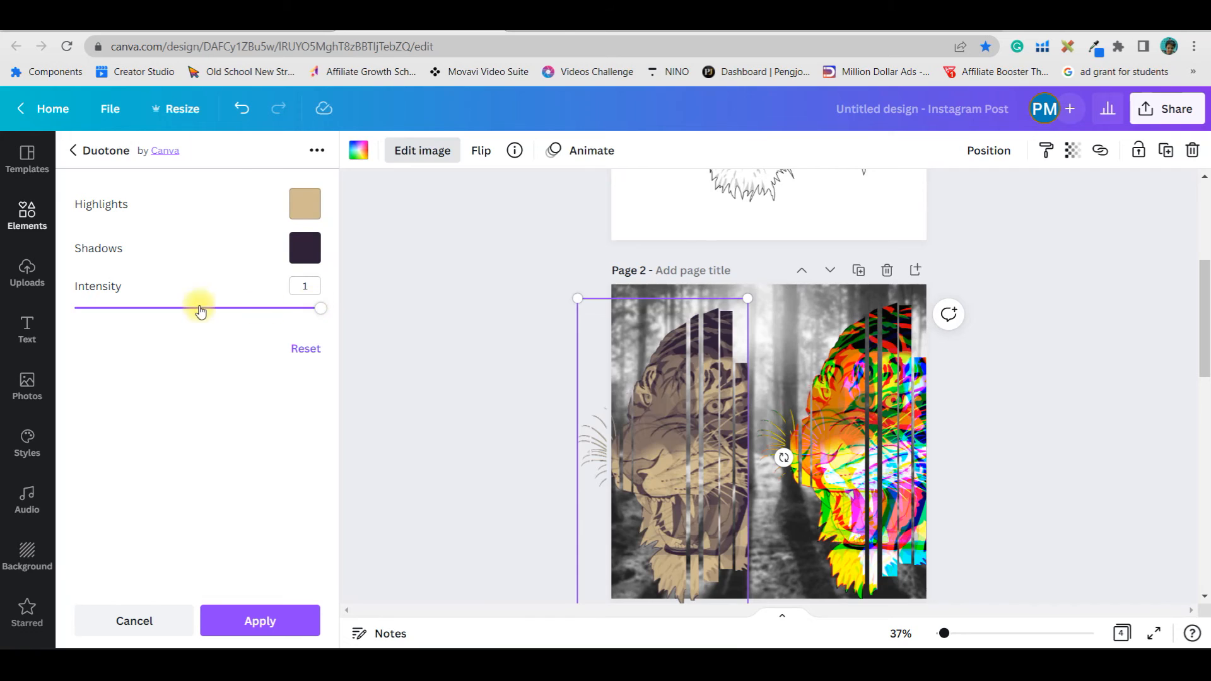
pyautogui.moveTo(319, 308); pyautogui.dragTo(348, 336)
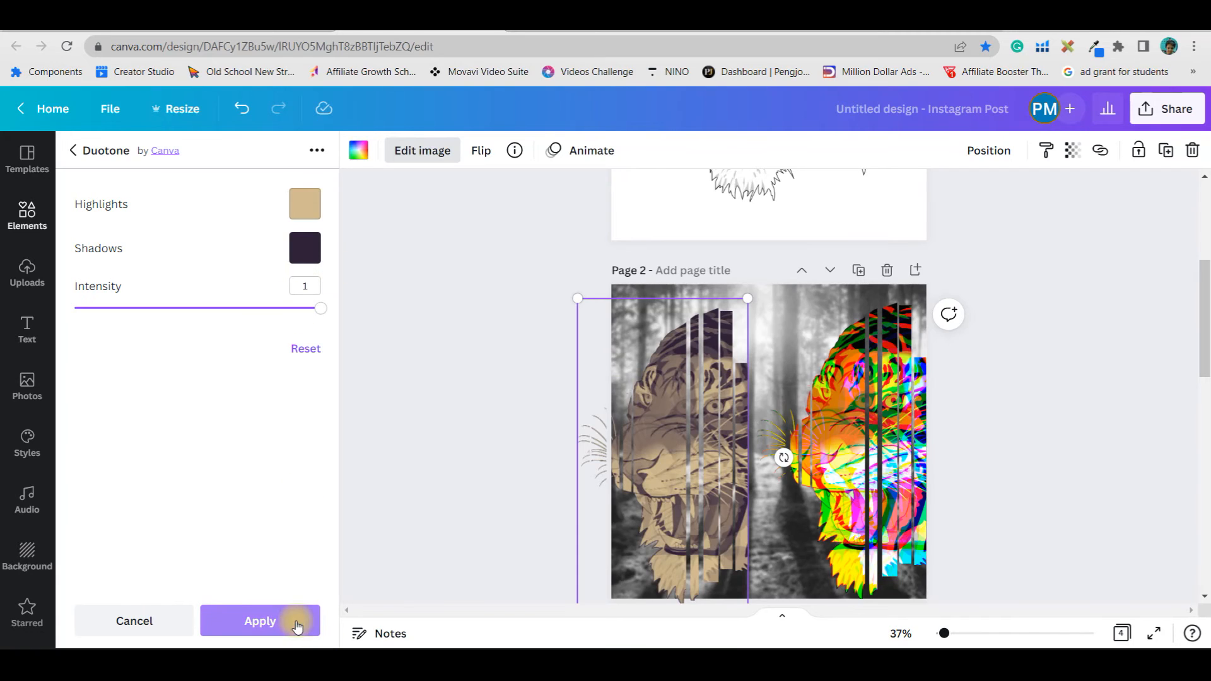
pyautogui.click(259, 619)
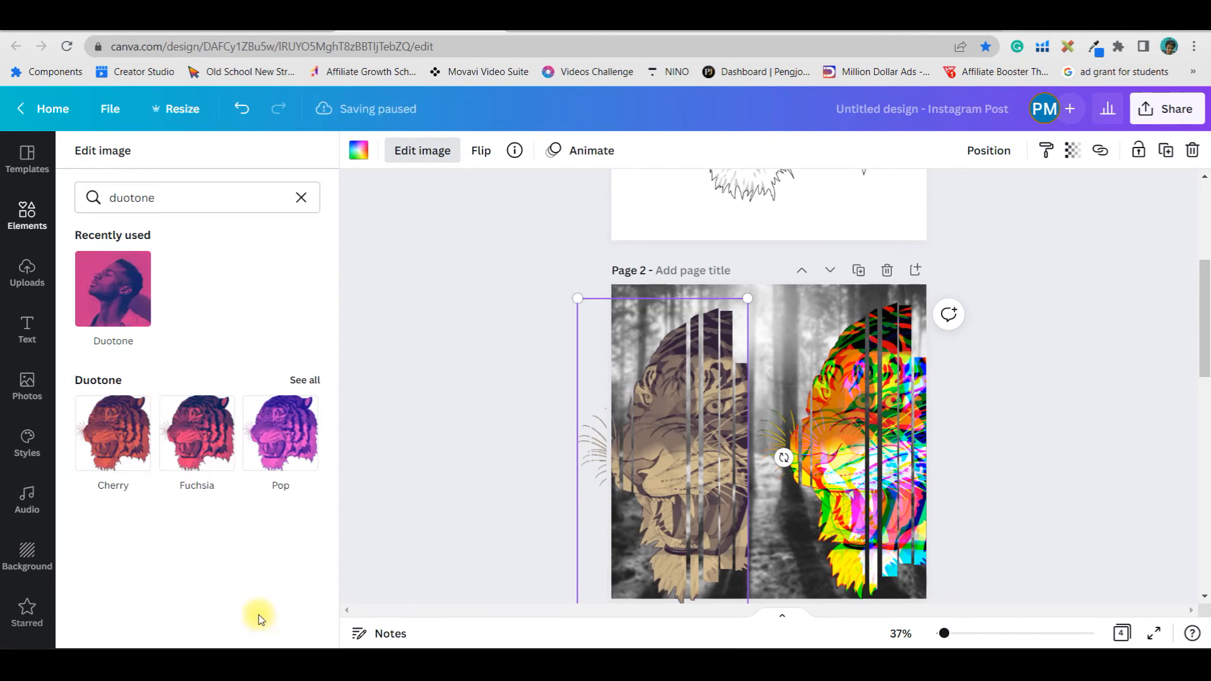
# Adjust the sepia tiger's brightness to 57, contrast to 31, saturation to 33 and blur to 37
pyautogui.click(300, 198)
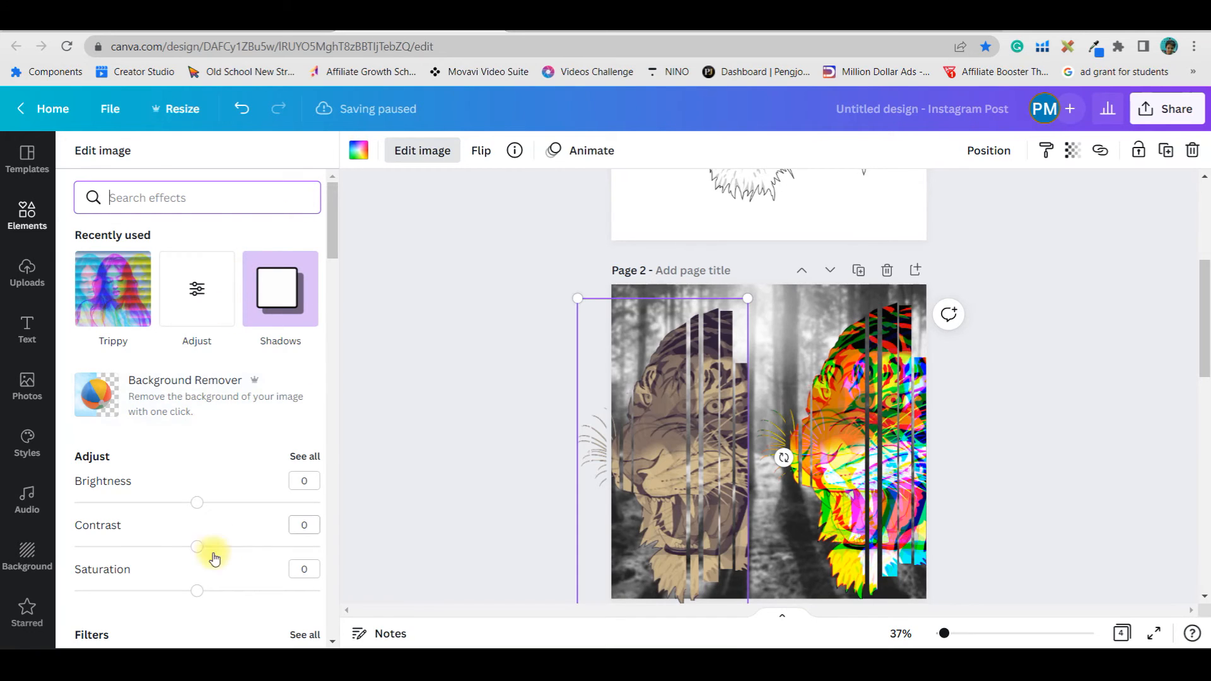
pyautogui.click(300, 454)
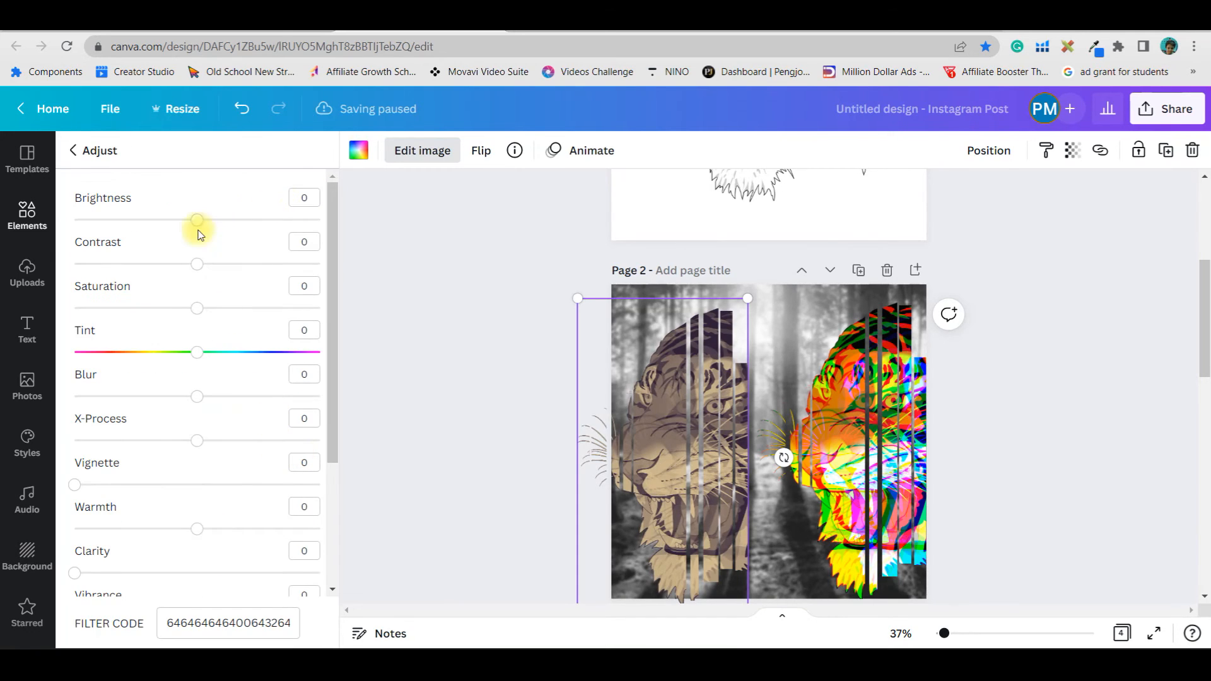
pyautogui.moveTo(199, 222); pyautogui.dragTo(267, 220)
pyautogui.moveTo(197, 263); pyautogui.dragTo(235, 263)
pyautogui.moveTo(197, 308); pyautogui.dragTo(238, 307)
pyautogui.moveTo(197, 396); pyautogui.dragTo(242, 396)
# Move the sepia copy over the colorful tiger on the right and send it backward
pyautogui.moveTo(744, 299); pyautogui.dragTo(776, 309)
pyautogui.moveTo(728, 392); pyautogui.dragTo(883, 400)
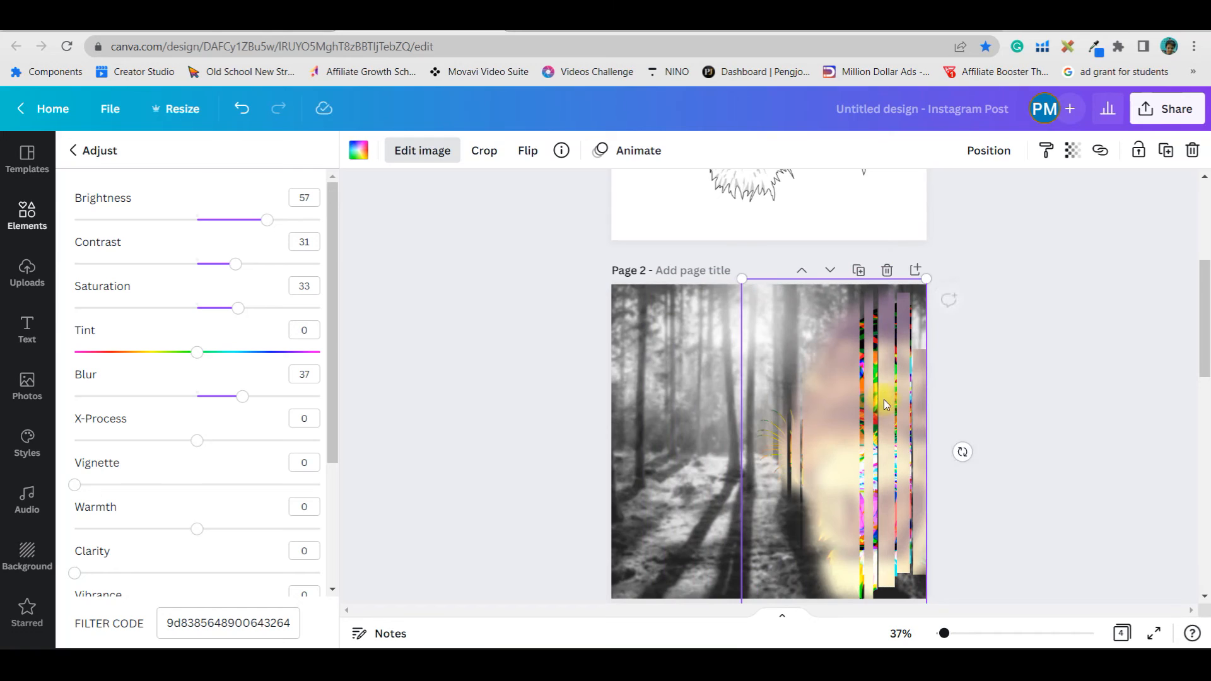
pyautogui.click(990, 150)
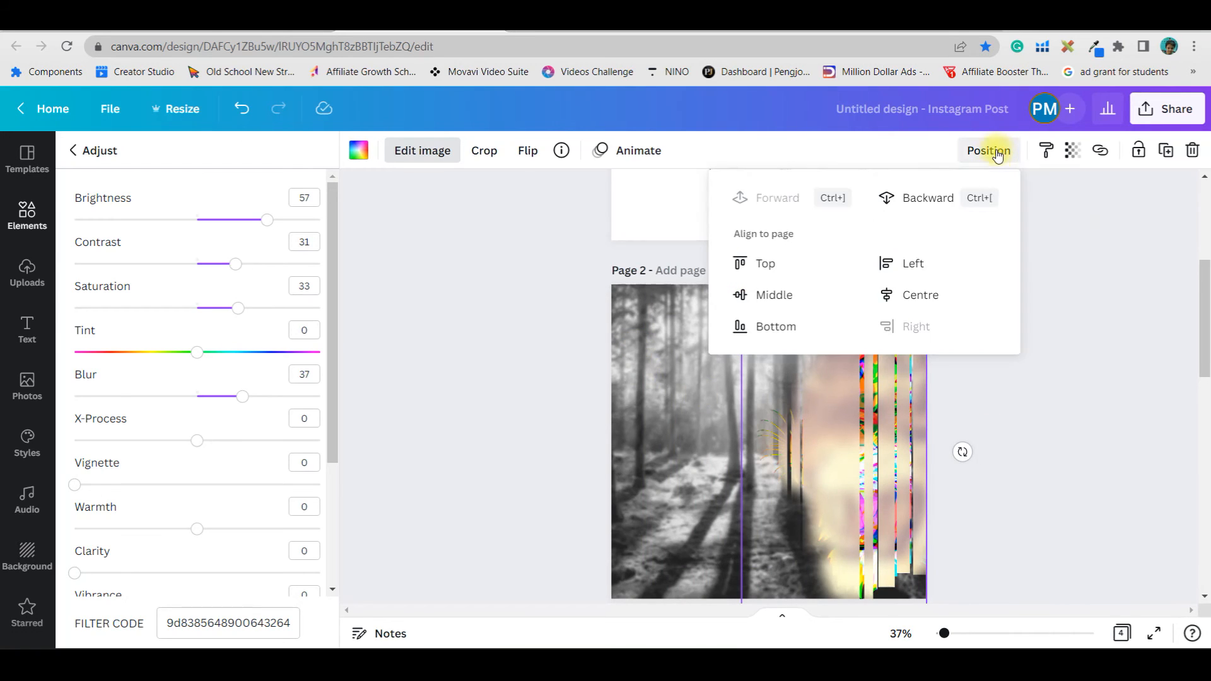
pyautogui.click(930, 194)
pyautogui.click(1080, 444)
# Fine-tune the positions of the layered framed tigers along the page's right edge
pyautogui.click(801, 367)
pyautogui.moveTo(760, 296); pyautogui.dragTo(577, 304)
pyautogui.click(836, 344)
pyautogui.moveTo(741, 280)
pyautogui.mouseDown()
pyautogui.moveTo(727, 273)
pyautogui.moveTo(737, 270)
pyautogui.mouseUp()
pyautogui.moveTo(685, 418); pyautogui.dragTo(870, 408)
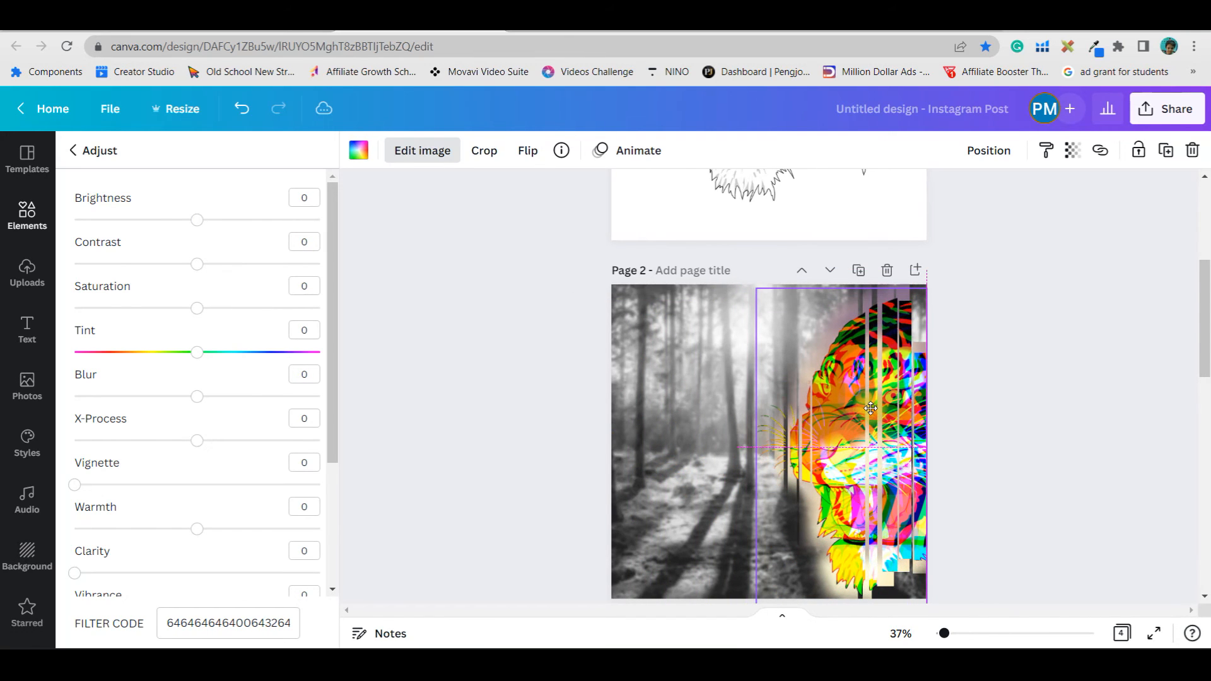
pyautogui.click(1068, 493)
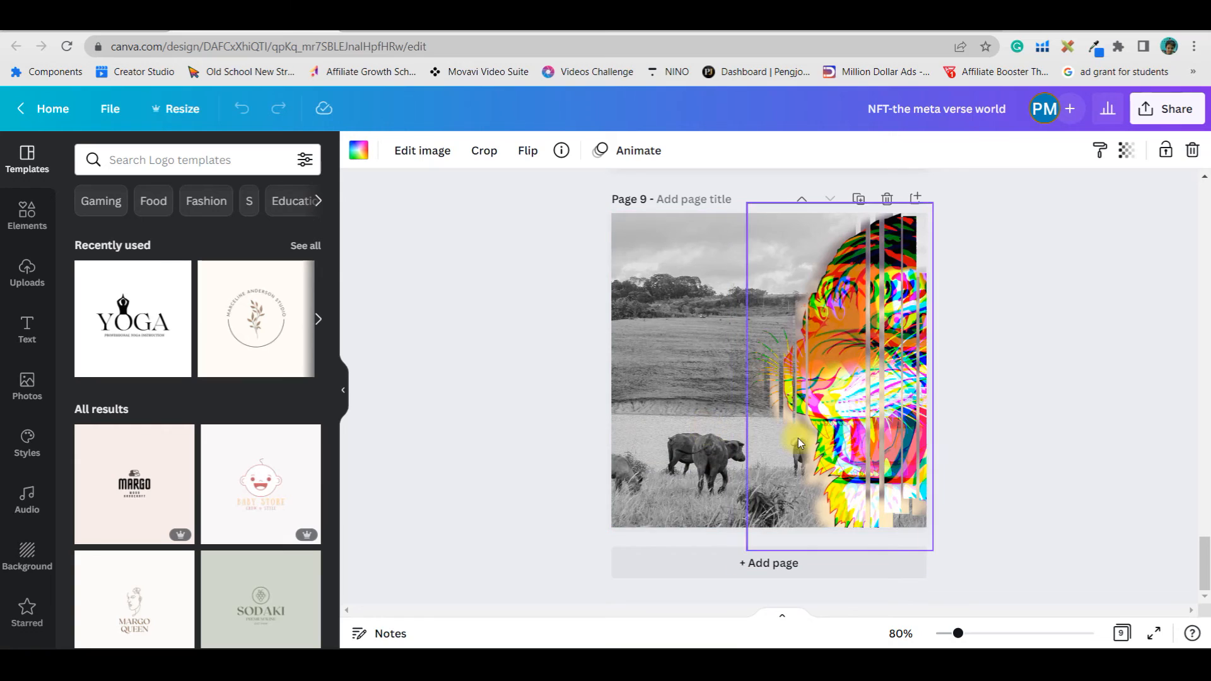
pyautogui.click(701, 453)
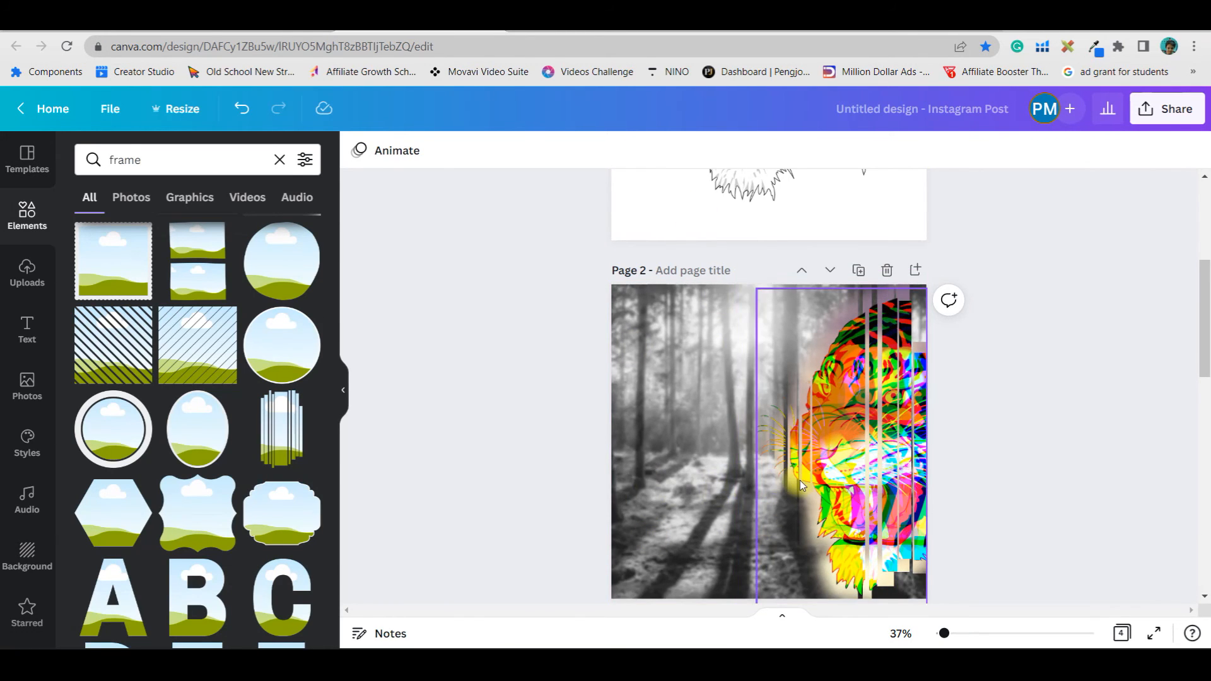
pyautogui.scroll(5, 1072, 467)
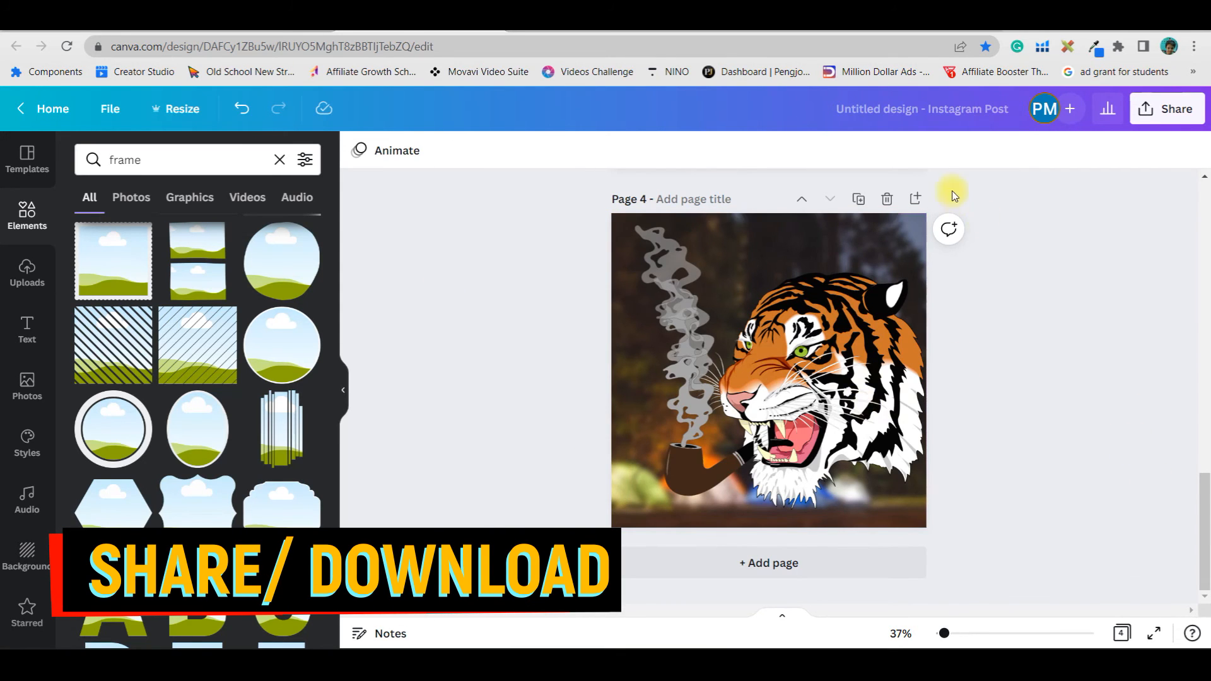
# Open the download panel, select all 4 pages for PNG export, and review the available file types
pyautogui.click(1168, 117)
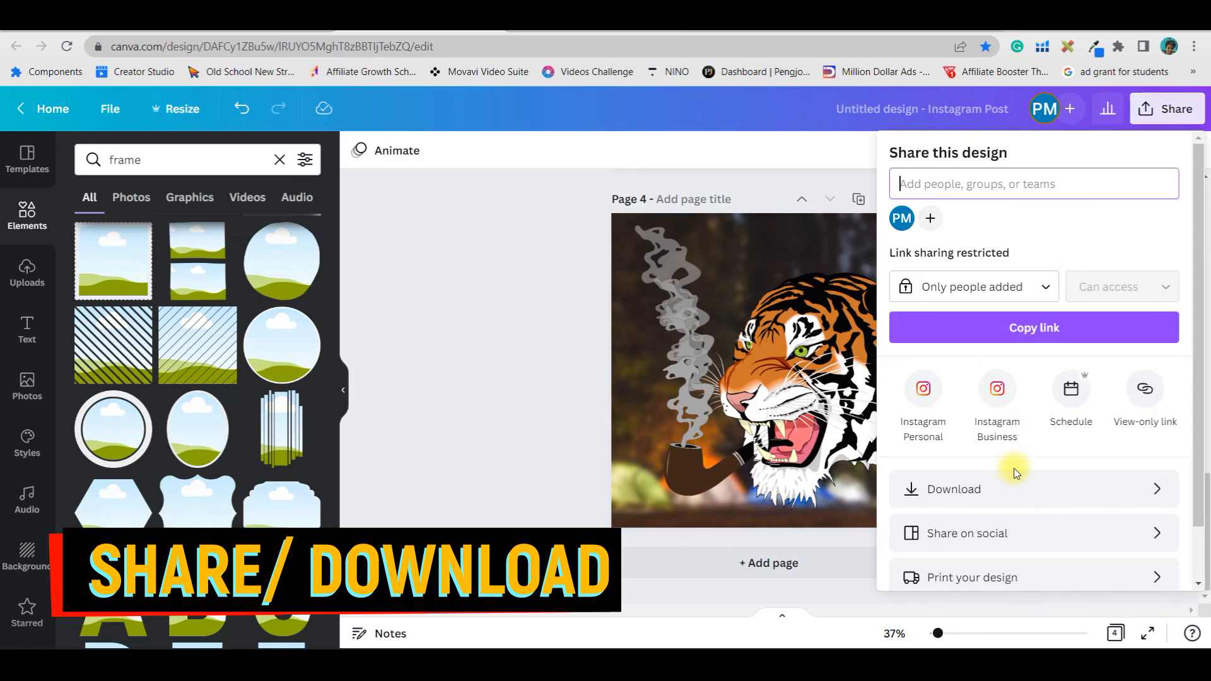
pyautogui.click(1019, 485)
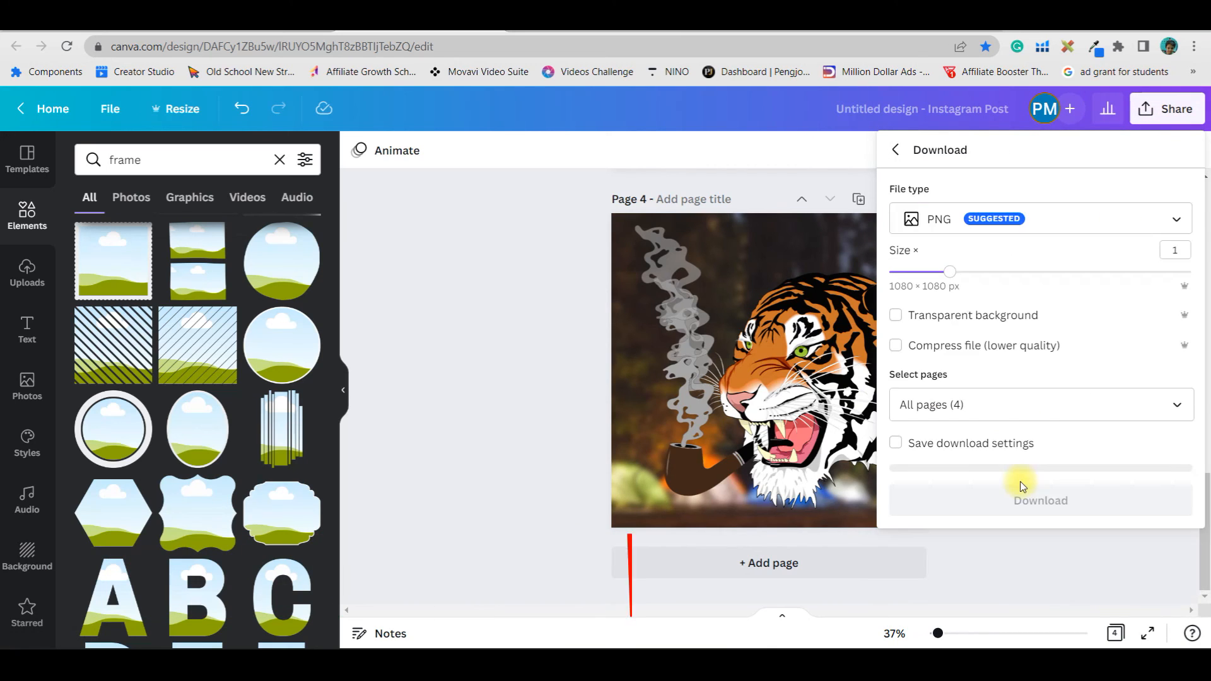
pyautogui.click(960, 402)
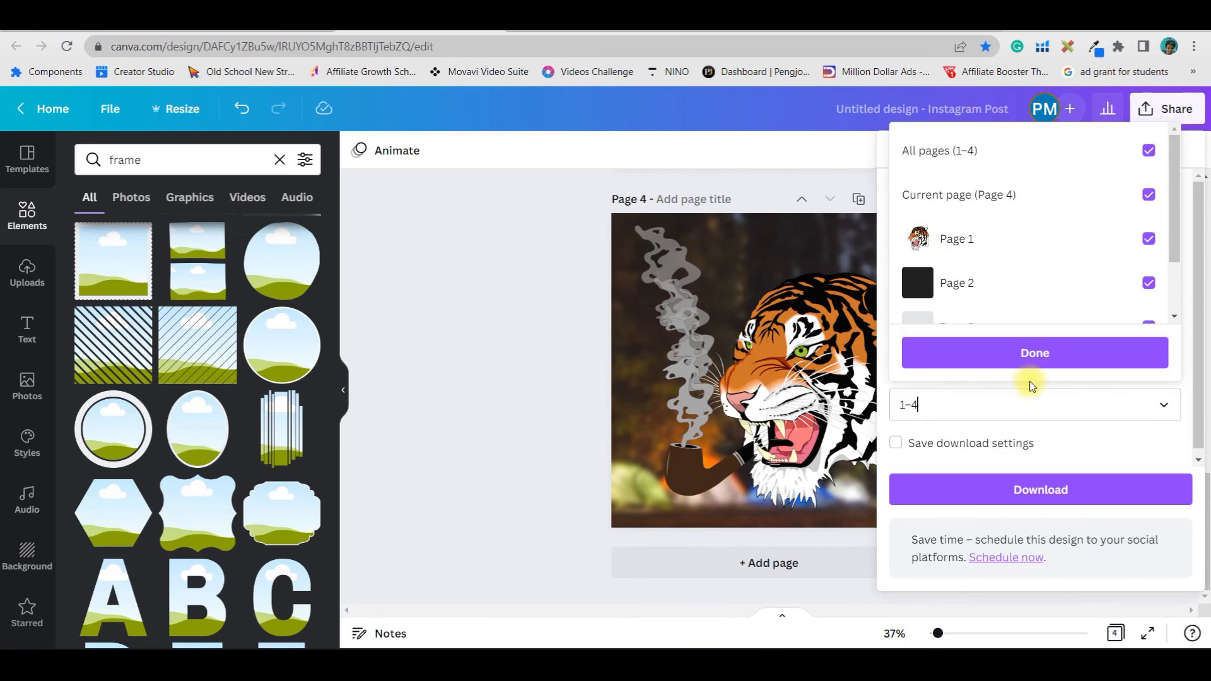
pyautogui.click(1149, 152)
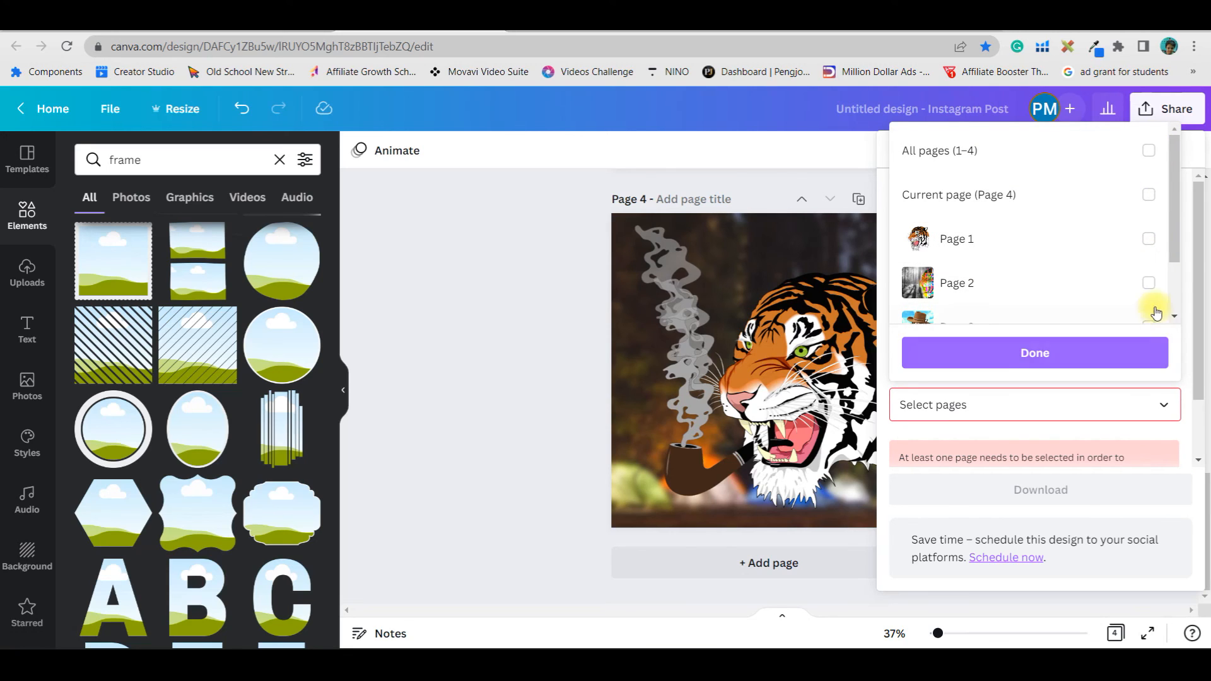
pyautogui.scroll(-2, 1154, 308)
pyautogui.scroll(2, 1141, 274)
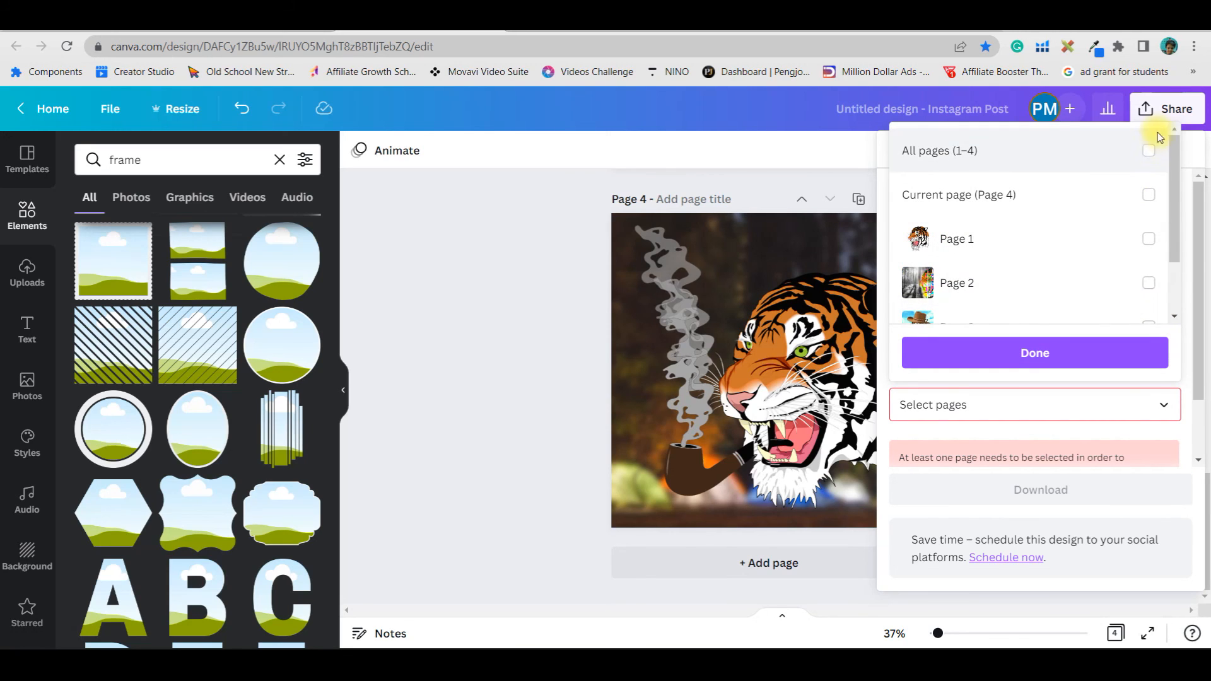
pyautogui.click(1150, 150)
pyautogui.click(1095, 348)
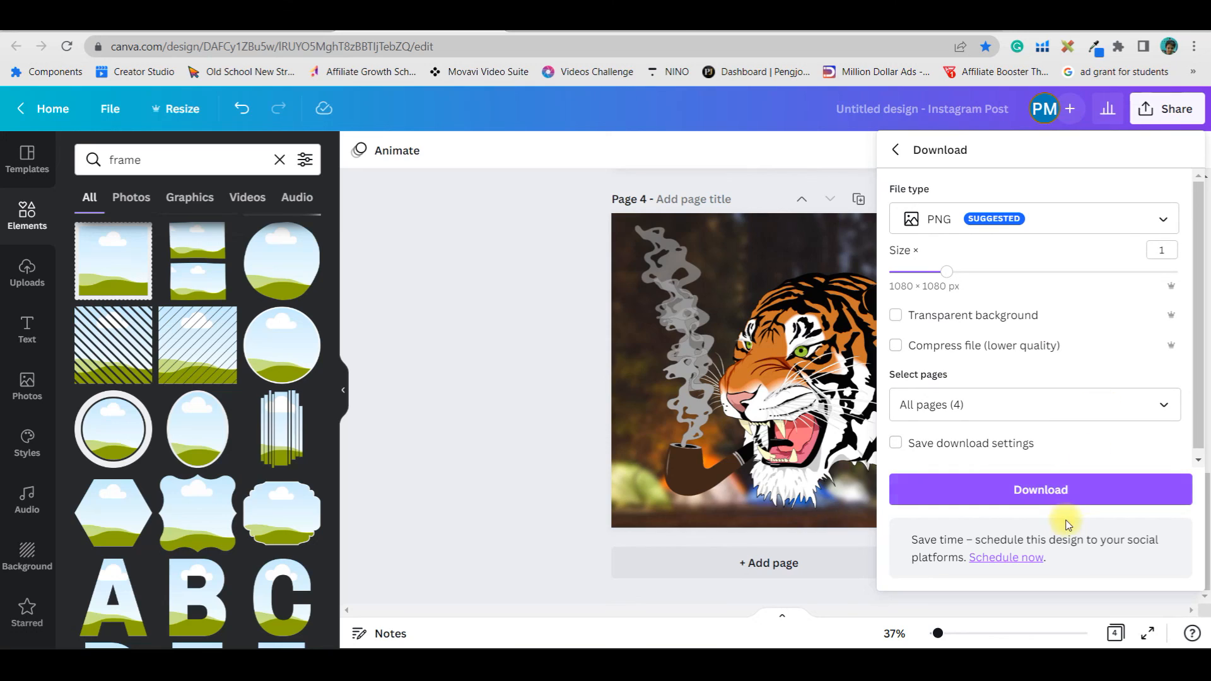
pyautogui.click(1050, 221)
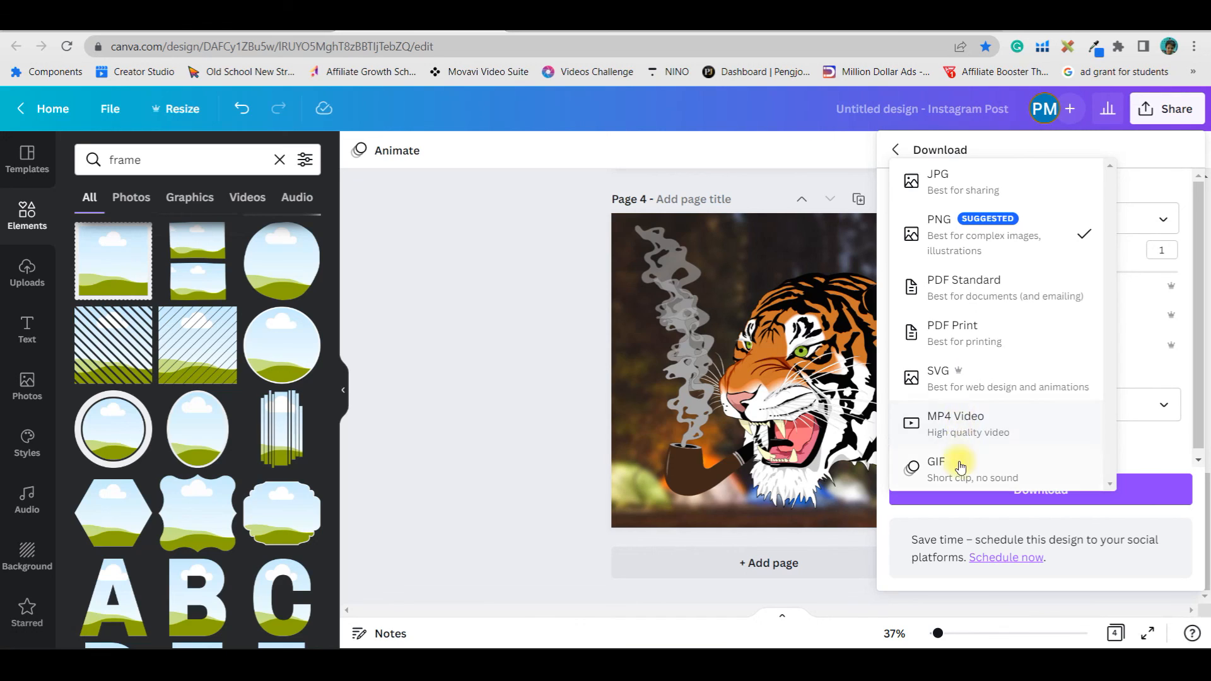
pyautogui.click(1109, 492)
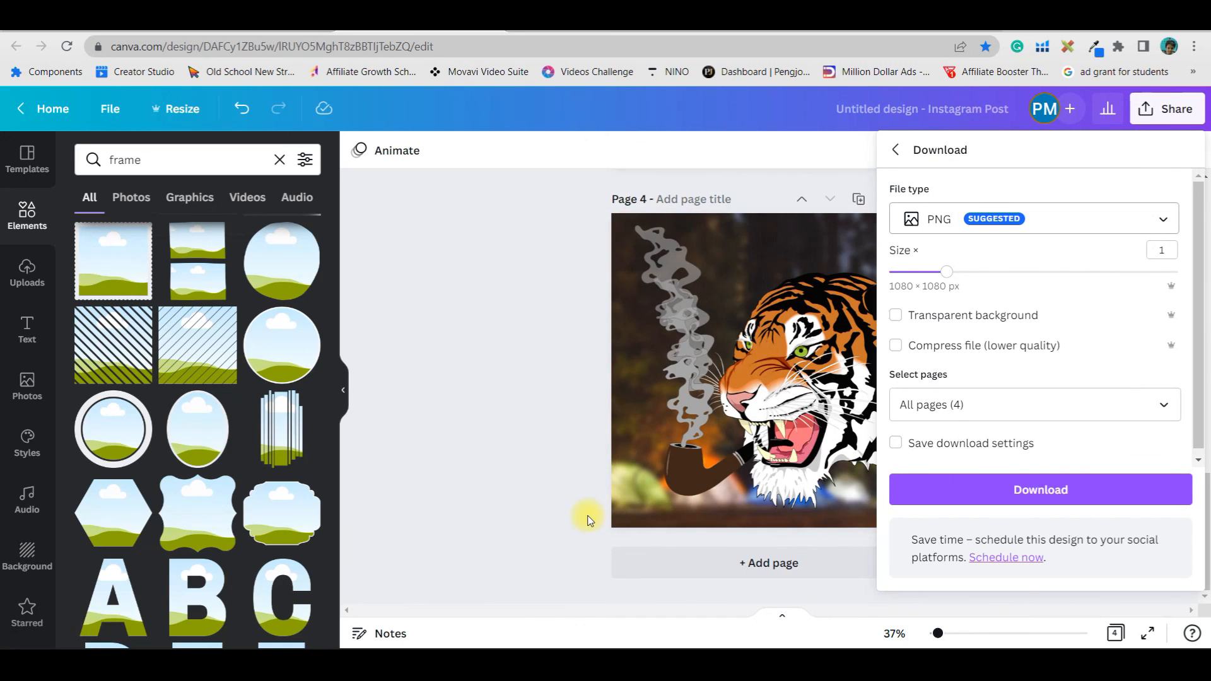
# Switch to the Binance tab to examine the MetaGrail NFT collection page, then return to the design
pyautogui.click(871, 32)
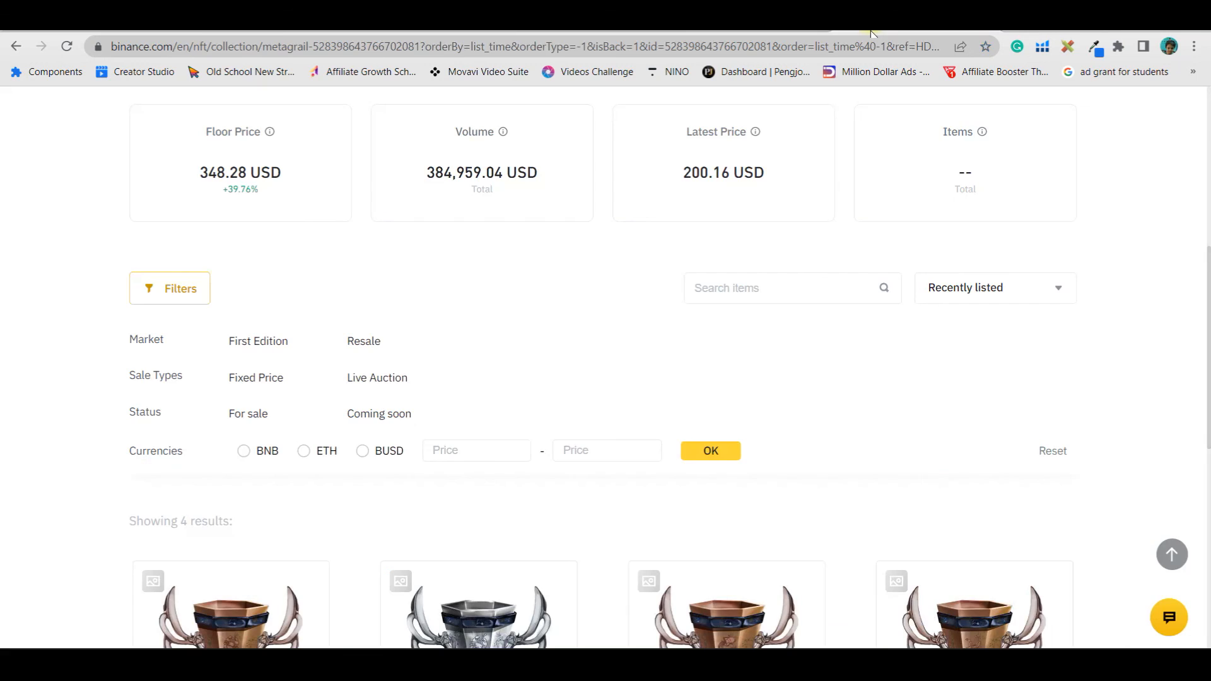
pyautogui.scroll(5, 494, 363)
pyautogui.scroll(-6, 494, 363)
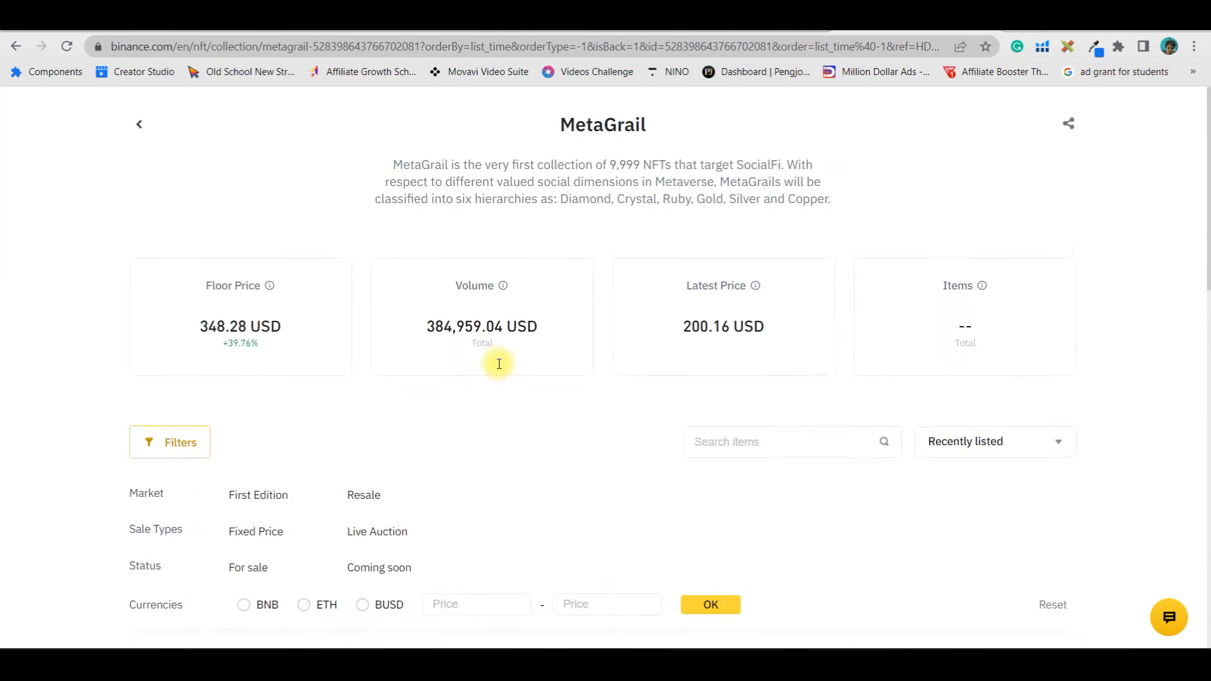
pyautogui.scroll(-7, 501, 369)
pyautogui.scroll(9, 498, 365)
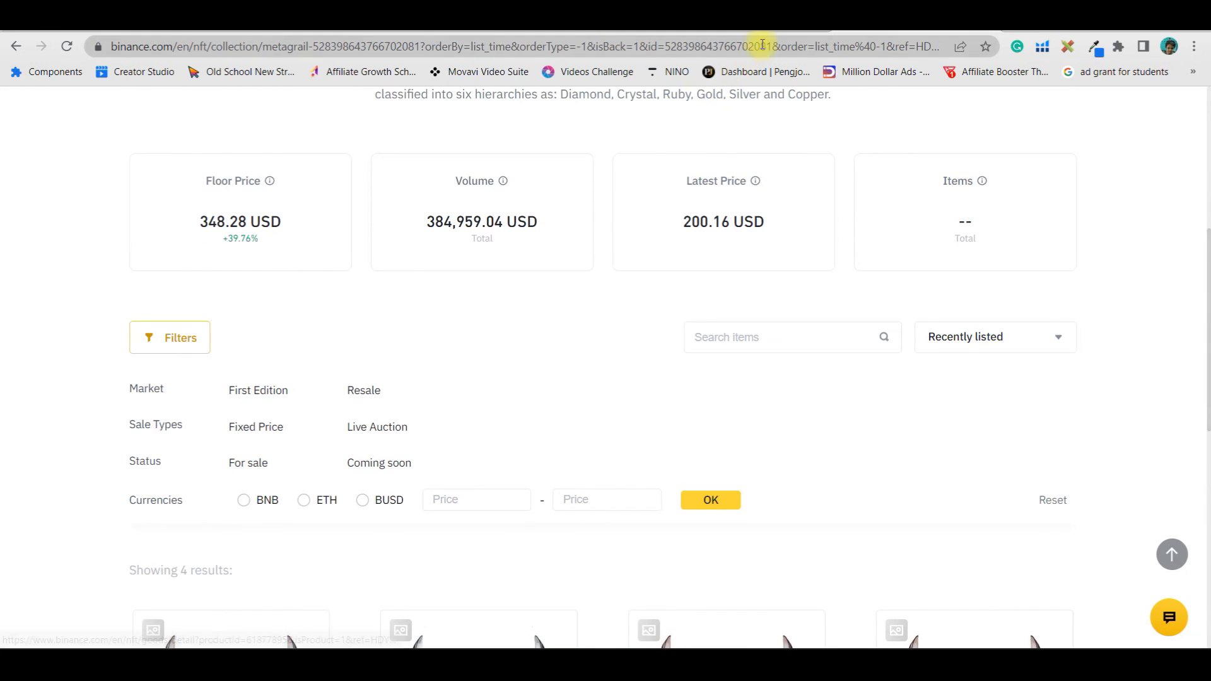
pyautogui.click(414, 30)
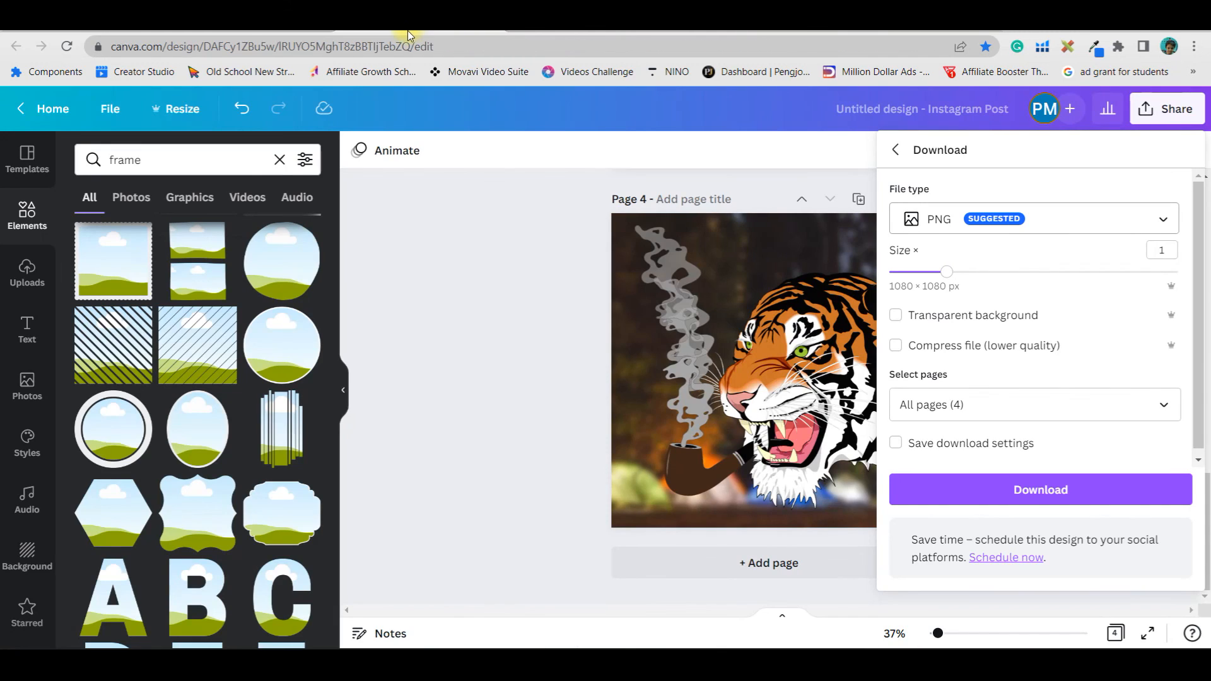
pyautogui.click(521, 183)
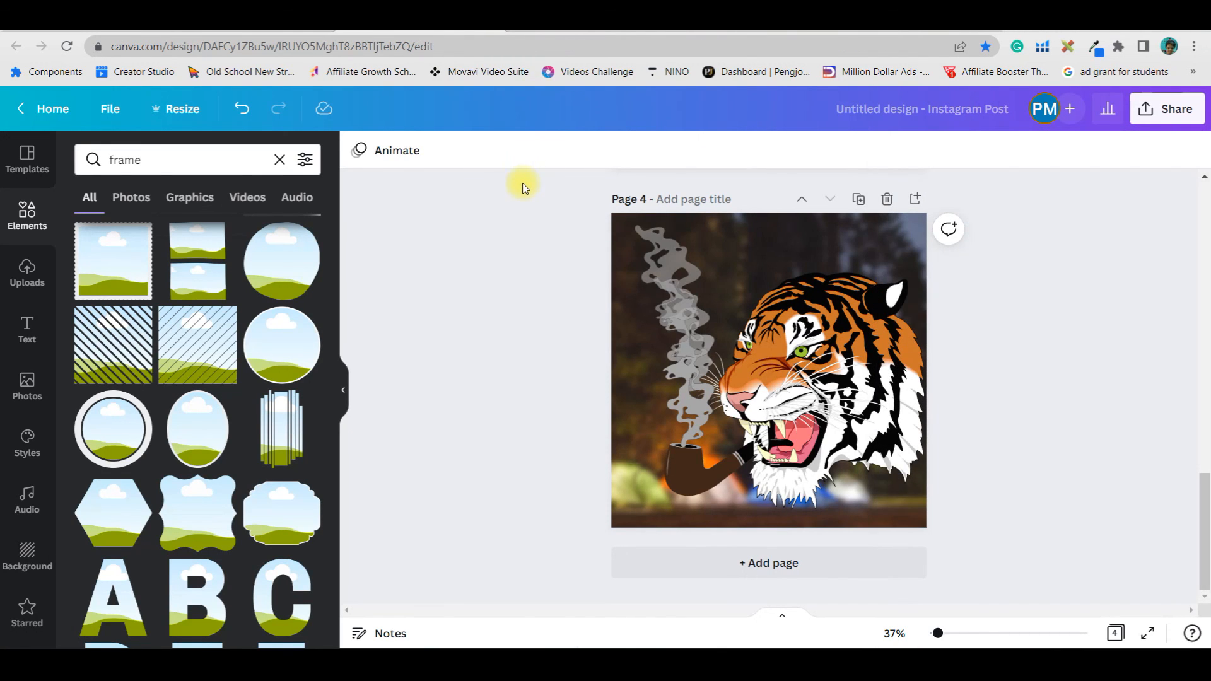